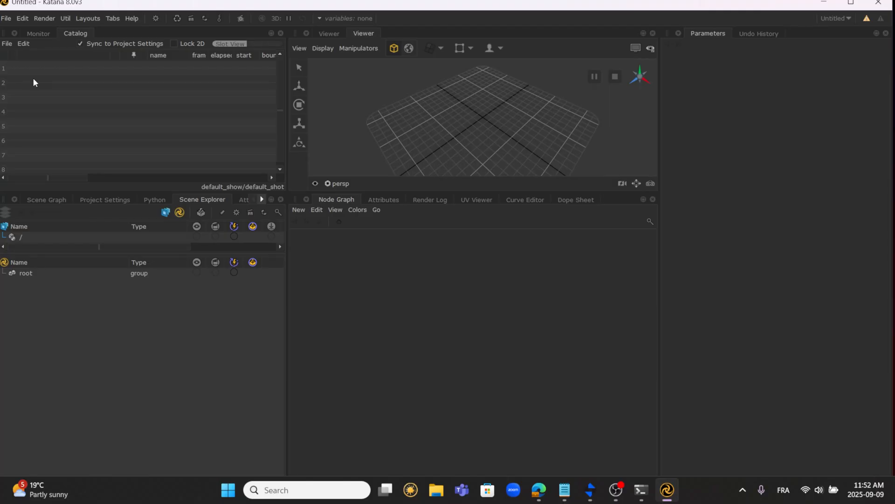
Move the Render Log into the pane with Monitor and Catalog, and orbit the maximized Viewer before restoring its size.
left_click_drag(438, 202, 123, 34)
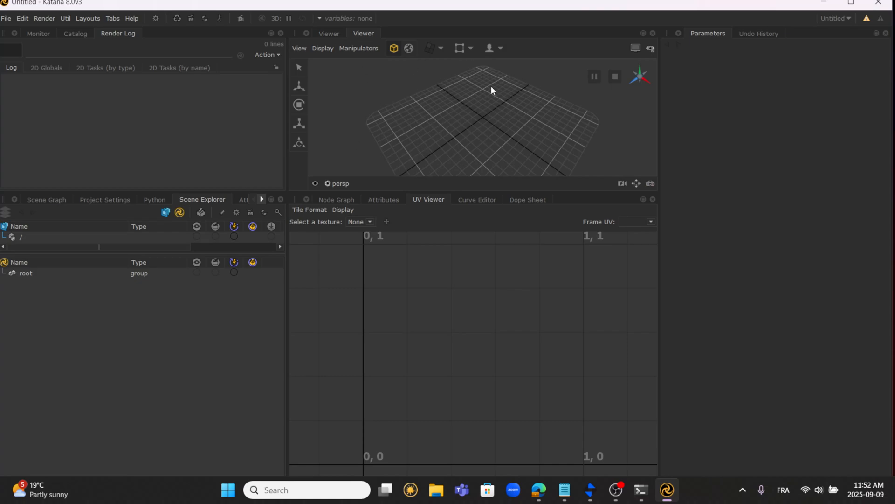
key("space")
left_click_drag(449, 227, 407, 194, "alt")
key("space")
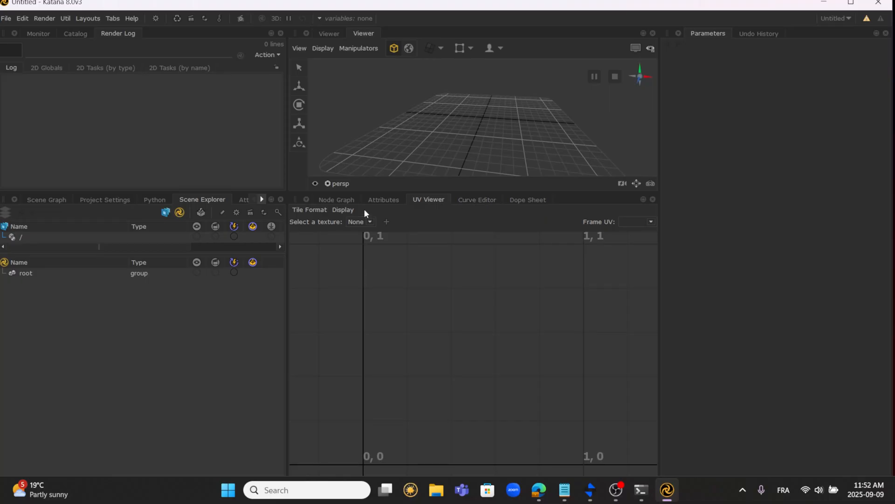
Show the Node Graph in place of the UV Viewer, maximize it and restore the full layout.
left_click(333, 202)
key("space")
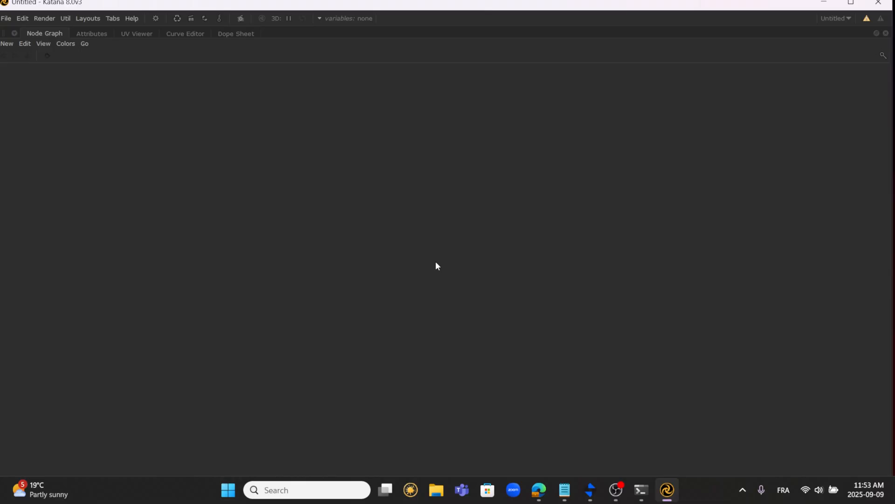
key("space")
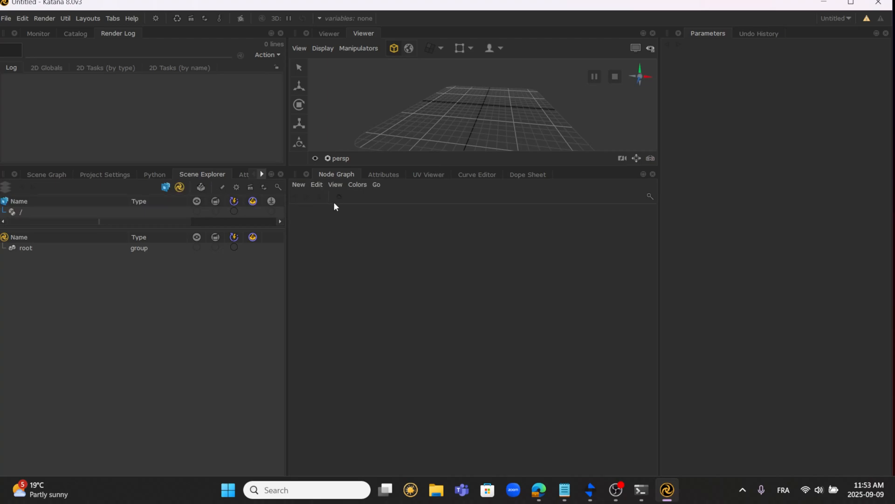
Try resizing the Scene Explorer pane and its two sections, and compare it with the Scene Graph.
left_click_drag(287, 227, 302, 227)
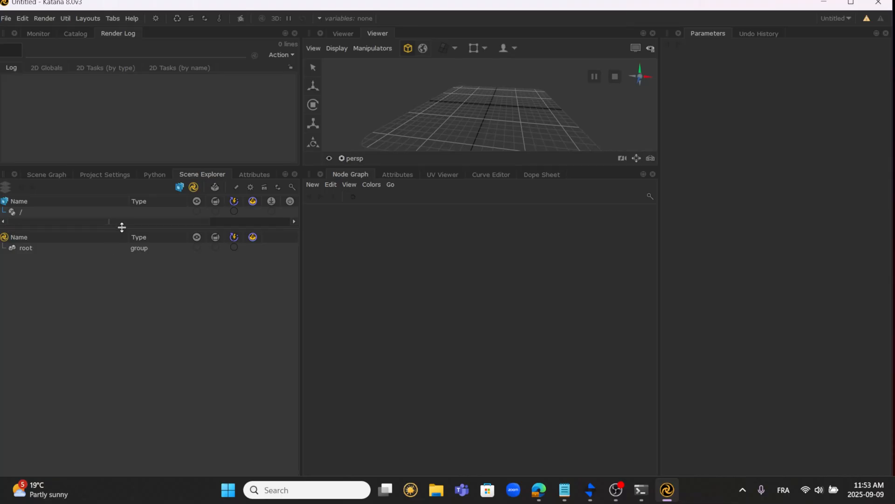
left_click_drag(120, 226, 135, 245)
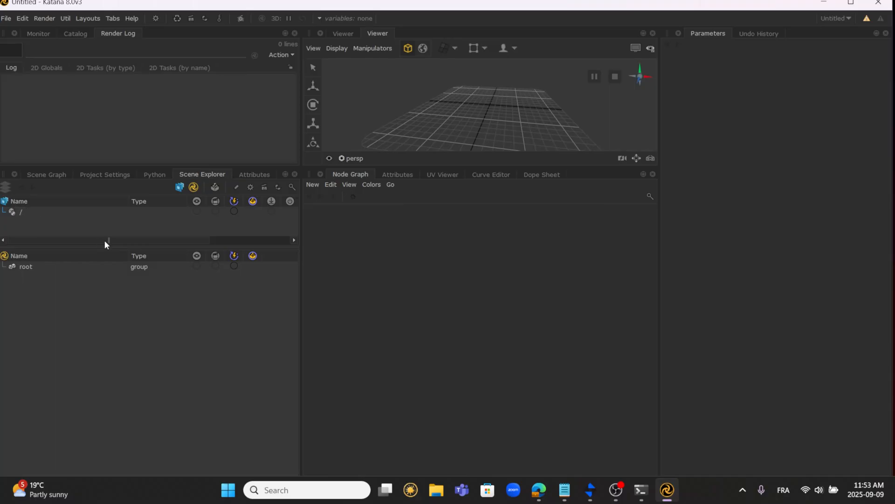
left_click_drag(186, 244, 186, 233)
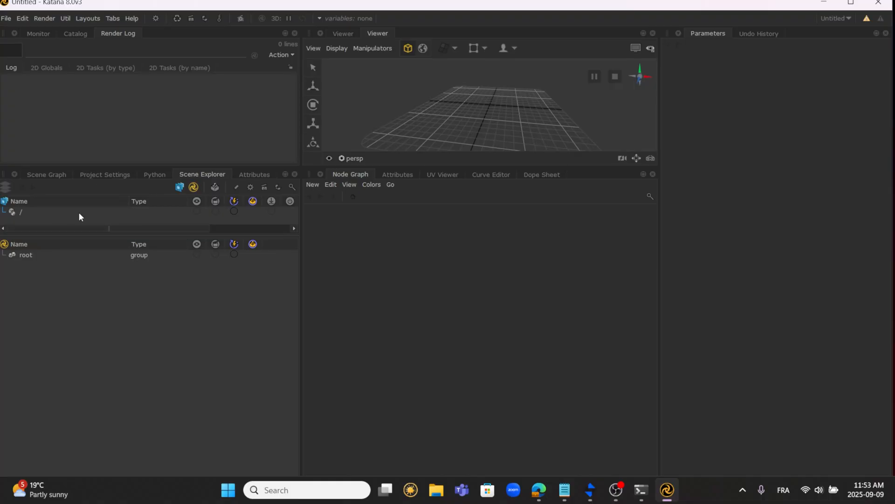
left_click_drag(164, 235, 164, 228)
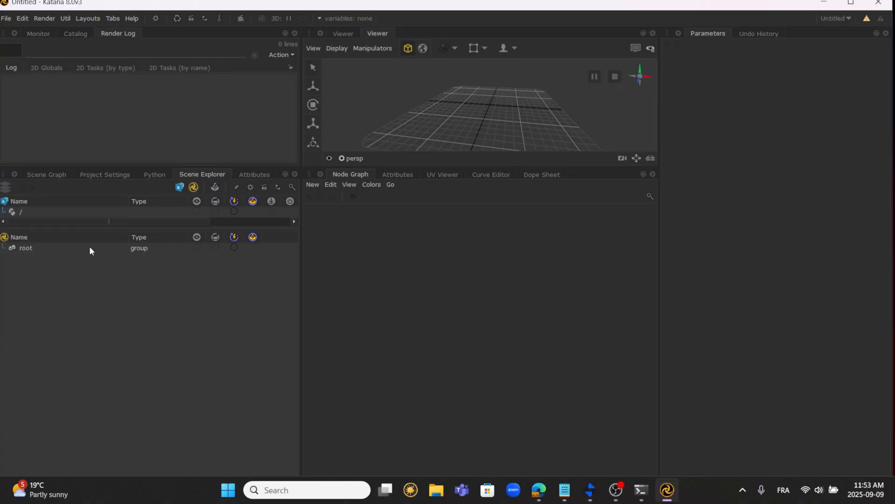
left_click(52, 174)
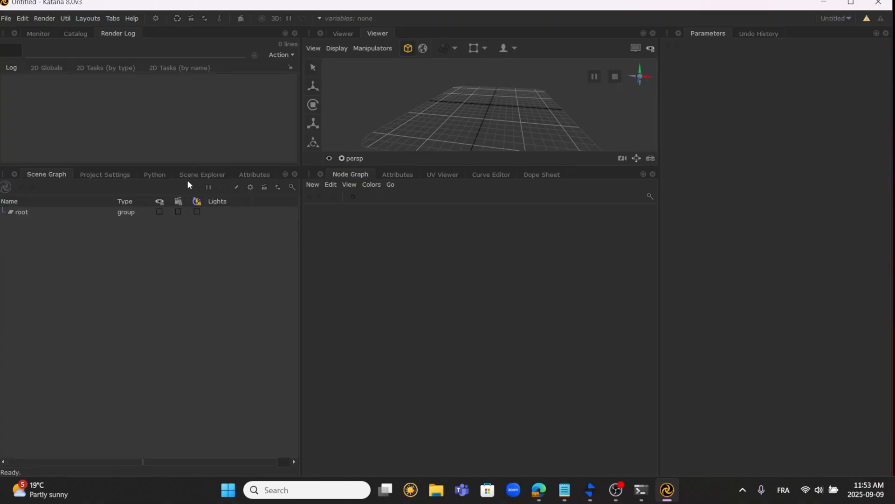
left_click(205, 175)
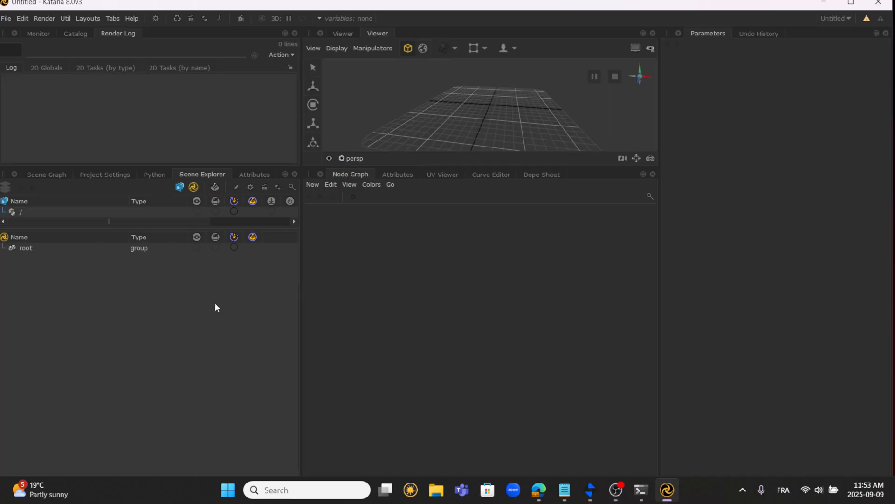
Resize the layout for a narrower Scene Explorer, a taller and wider Node Graph, and a narrower Parameters pane.
left_click_drag(300, 244, 282, 245)
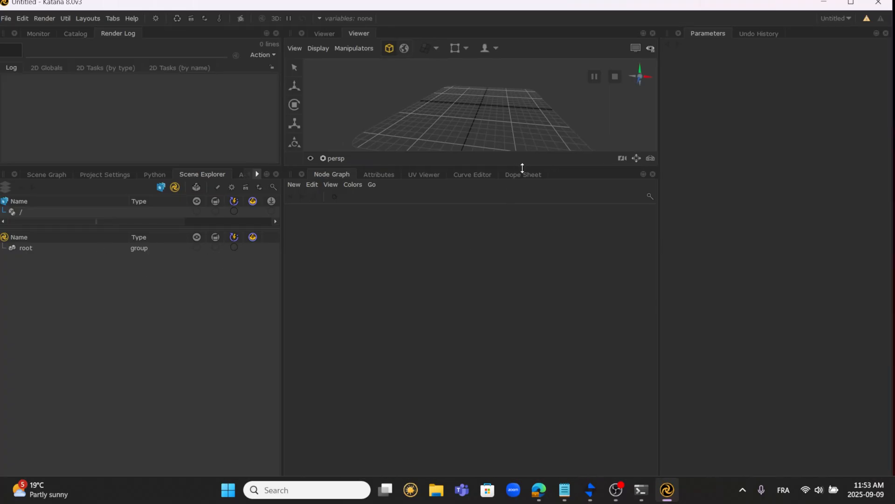
left_click_drag(520, 163, 524, 141)
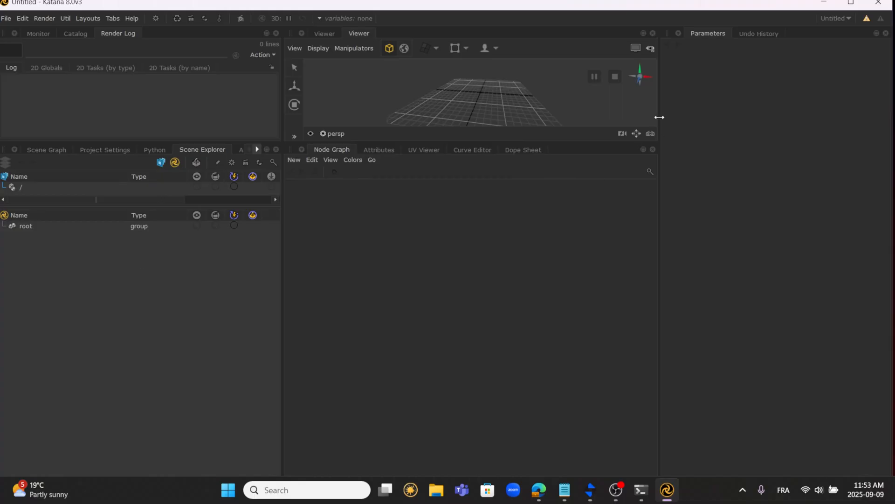
left_click_drag(660, 97, 667, 96)
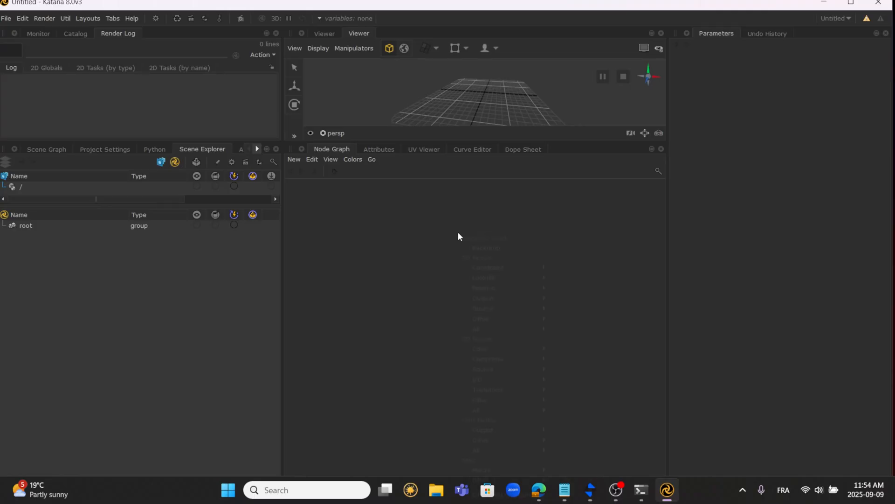
Browse the 3D, 2D, USD and Misc node categories available for creation in the Node Graph.
right_click(458, 231)
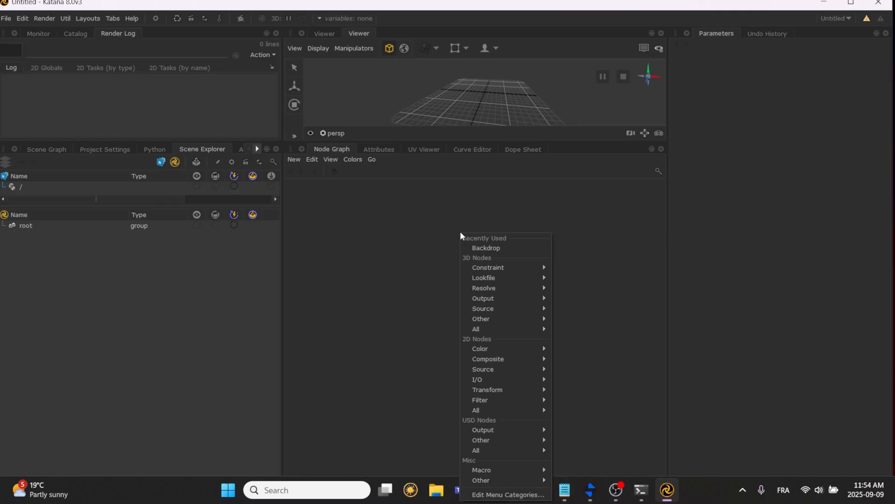
mouse_move(516, 267)
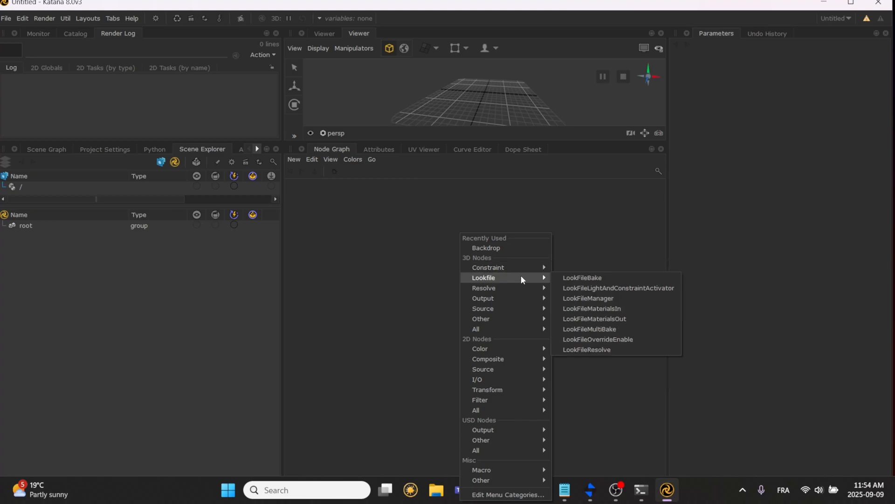
mouse_move(516, 326)
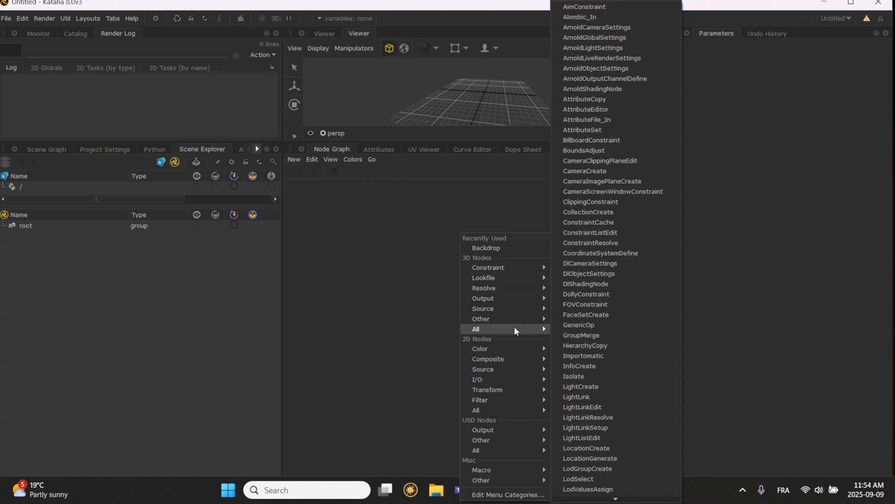
mouse_move(514, 471)
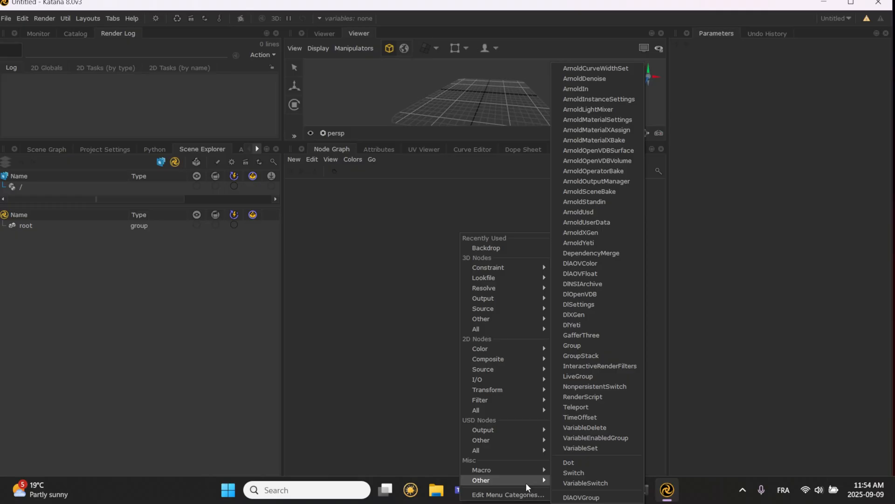
left_click(765, 91)
Check the Katana8.0v3_Arnold_4.3.7.0 launcher file on the desktop, and return to Katana.
left_click(833, 5)
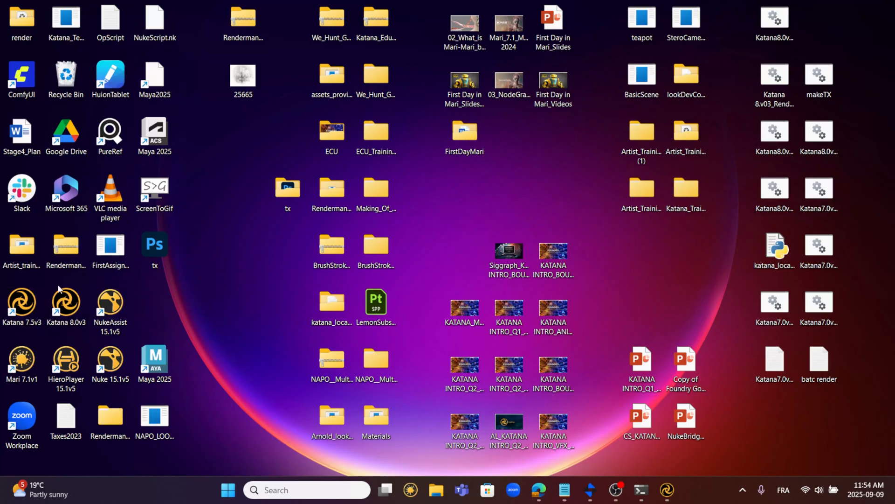
left_click(780, 27)
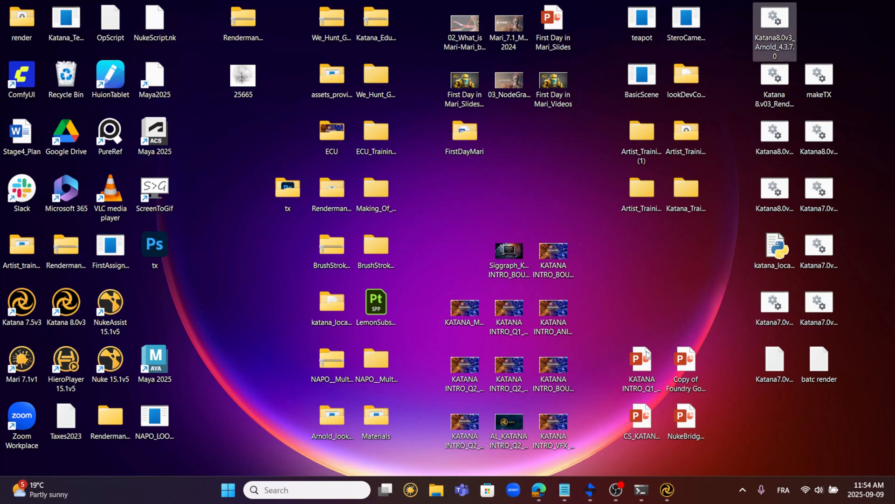
left_click(665, 492)
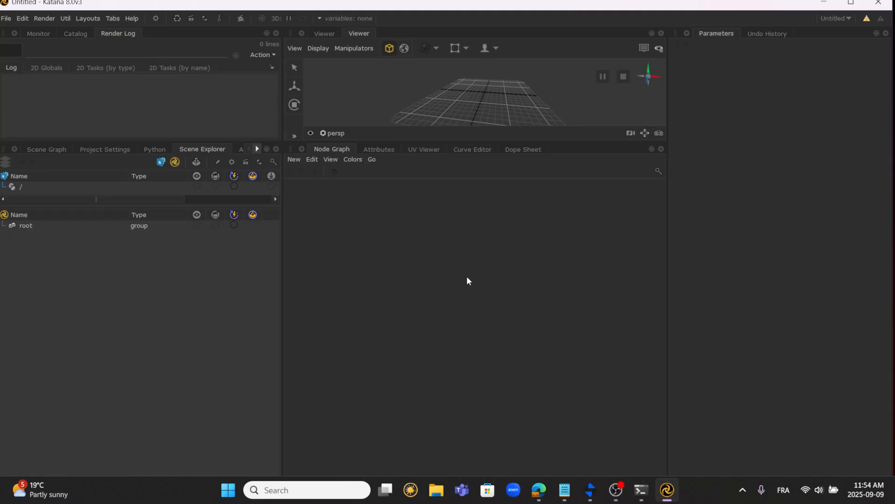
Look through the list of recently opened Katana projects.
left_click(6, 18)
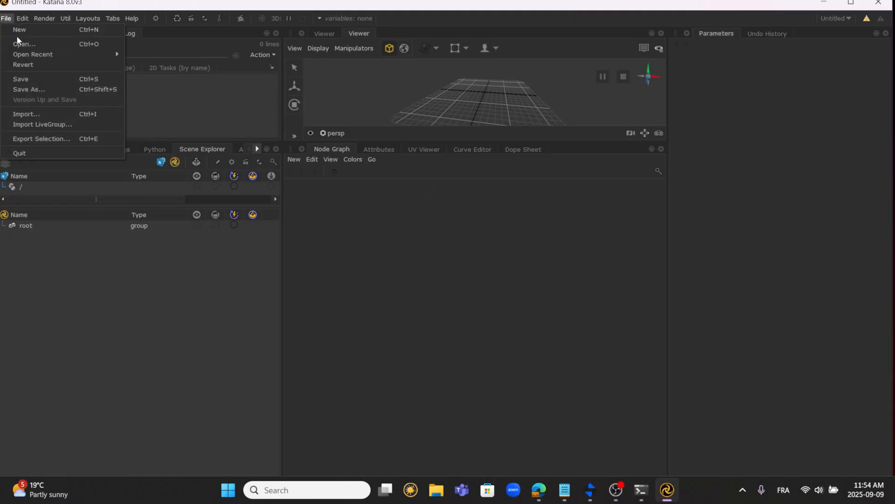
mouse_move(29, 57)
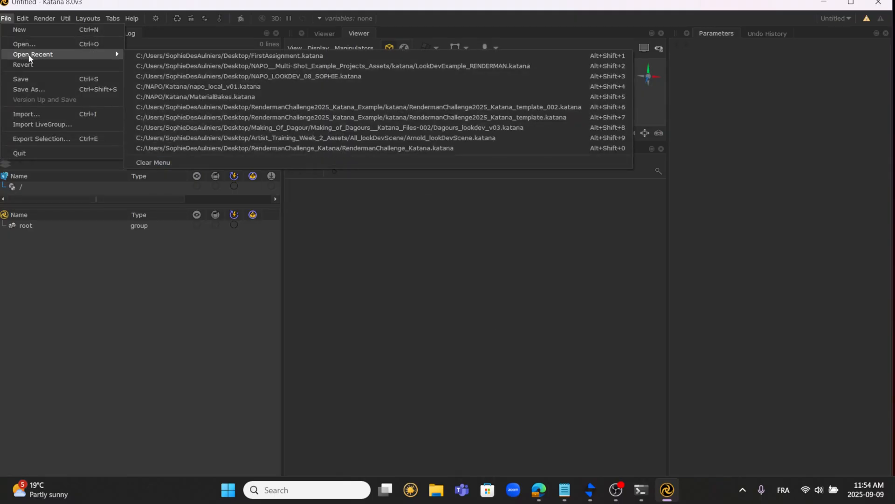
left_click(219, 56)
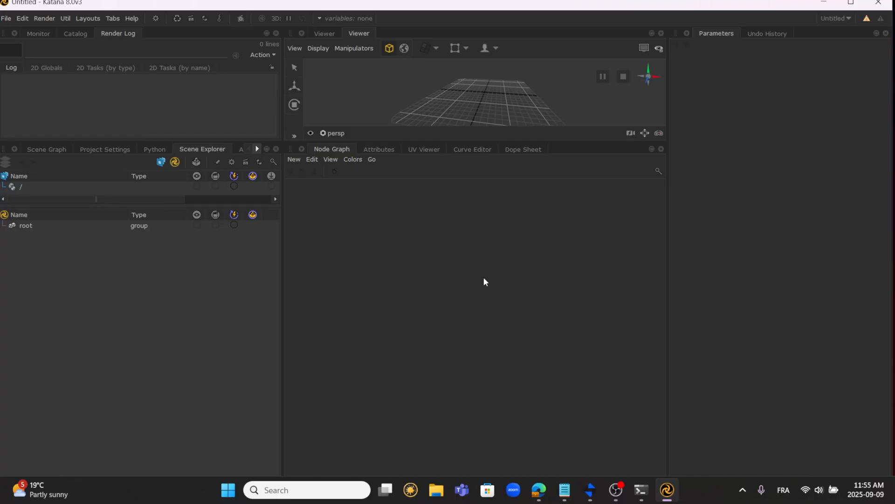
Add a PrimitiveCreate node and place it in the Node Graph.
key("Tab")
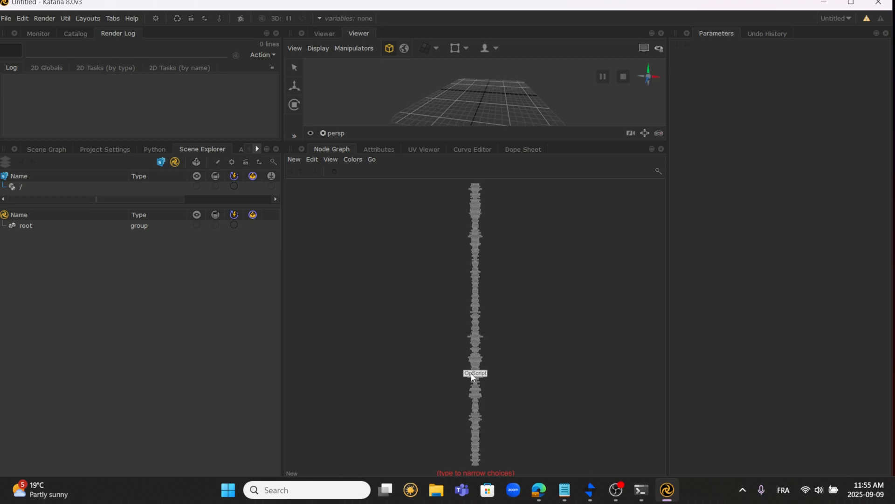
type("primi")
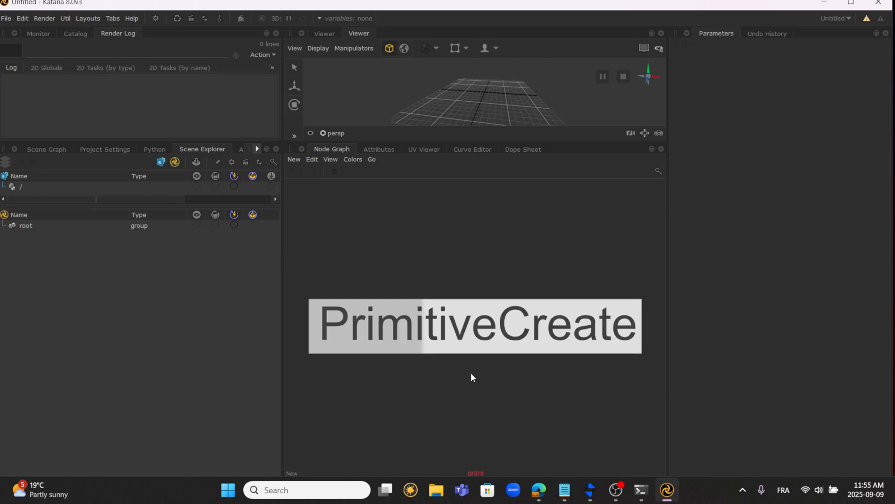
left_click(477, 343)
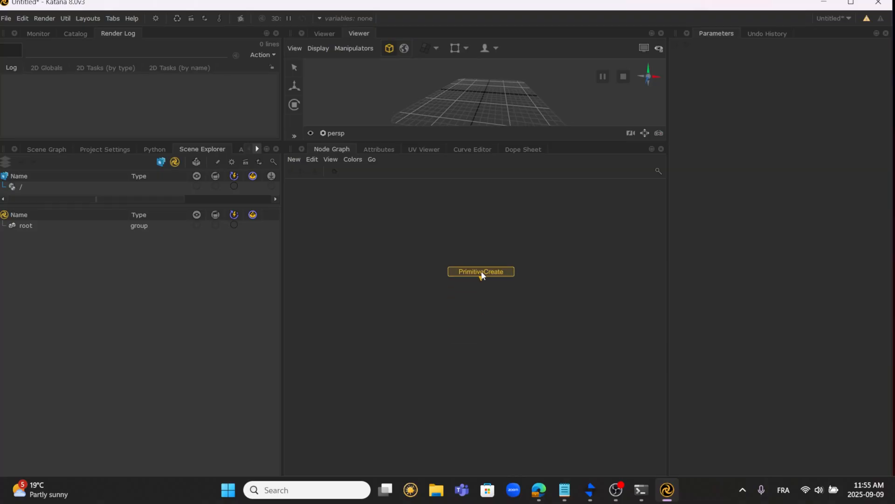
left_click(485, 279)
Set the PrimitiveCreate node as the viewed node and deselect it.
scroll(495, 274, "up", 3)
scroll(496, 273, "up", 3)
middle_click_drag(494, 256, 536, 275)
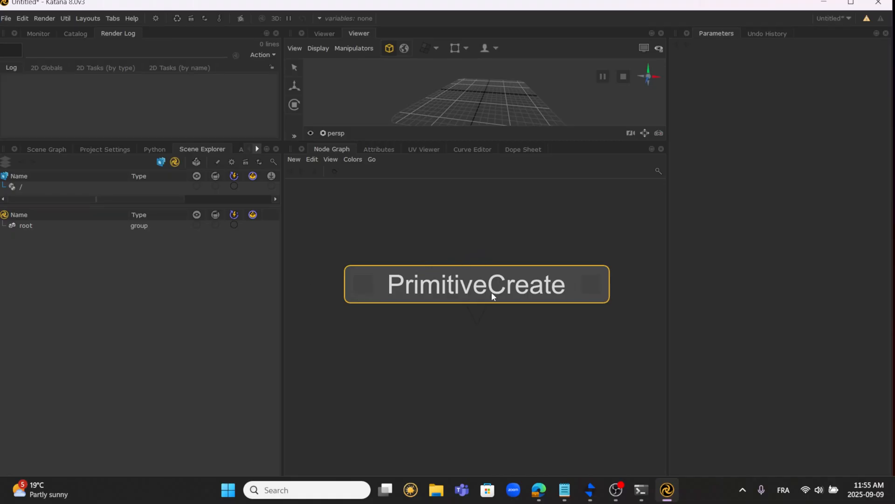
left_click(363, 284)
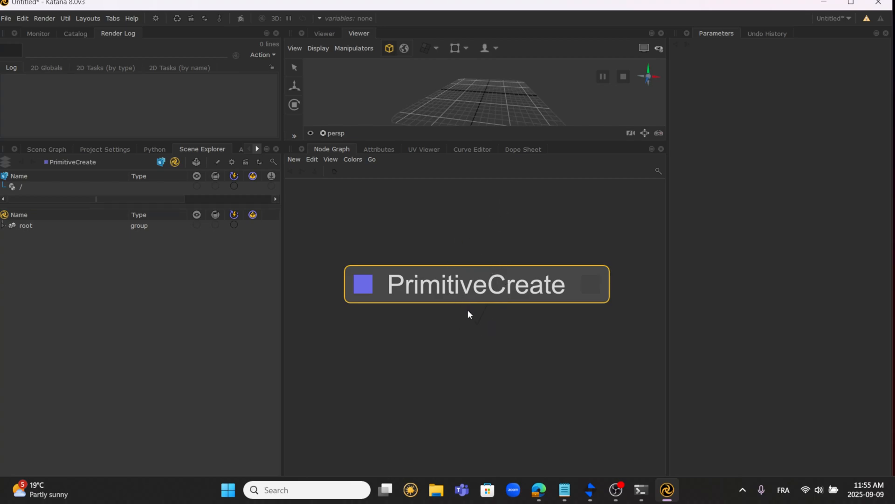
scroll(449, 338, "down", 6)
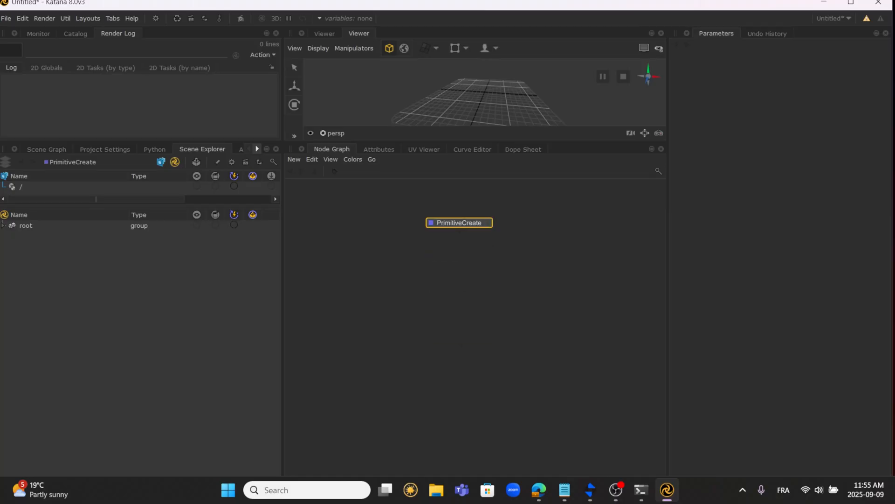
middle_click_drag(469, 394, 474, 342)
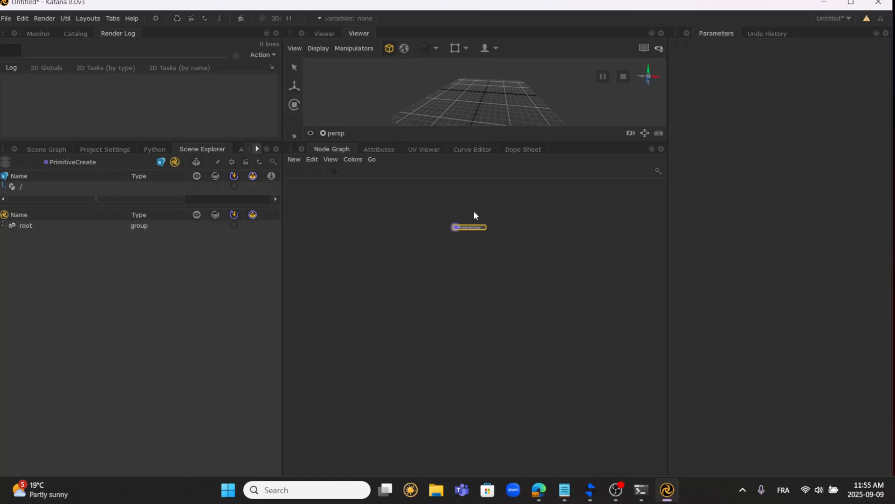
left_click(475, 363)
scroll(459, 289, "up", 8)
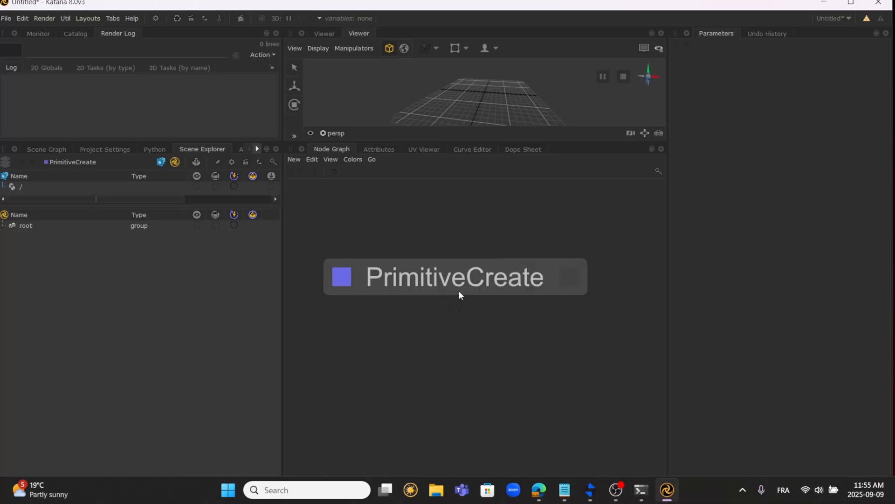
middle_click_drag(451, 264, 473, 261)
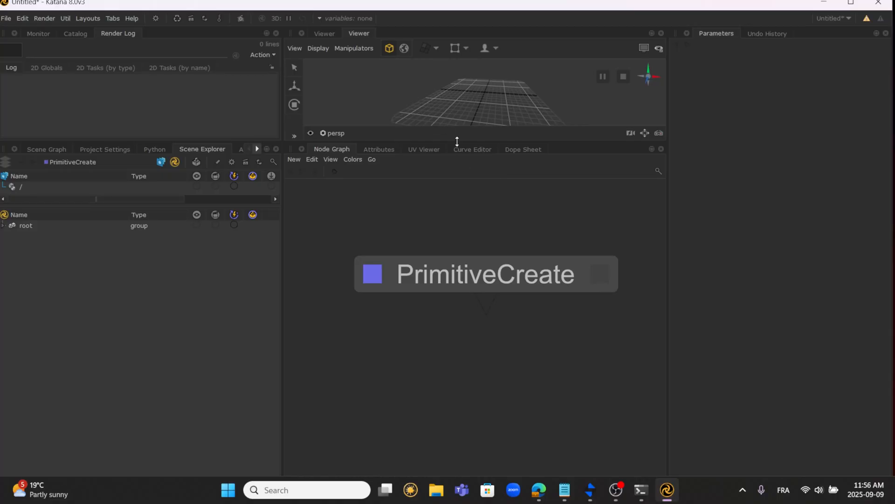
Make the Viewer pane taller and orbit the perspective view to look at the grid nearly head-on.
left_click_drag(456, 140, 457, 178)
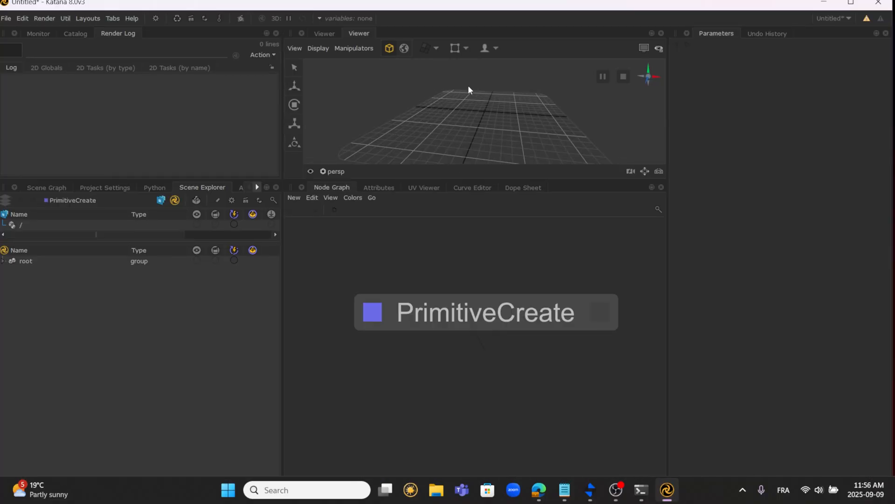
left_click_drag(443, 129, 465, 124, "alt")
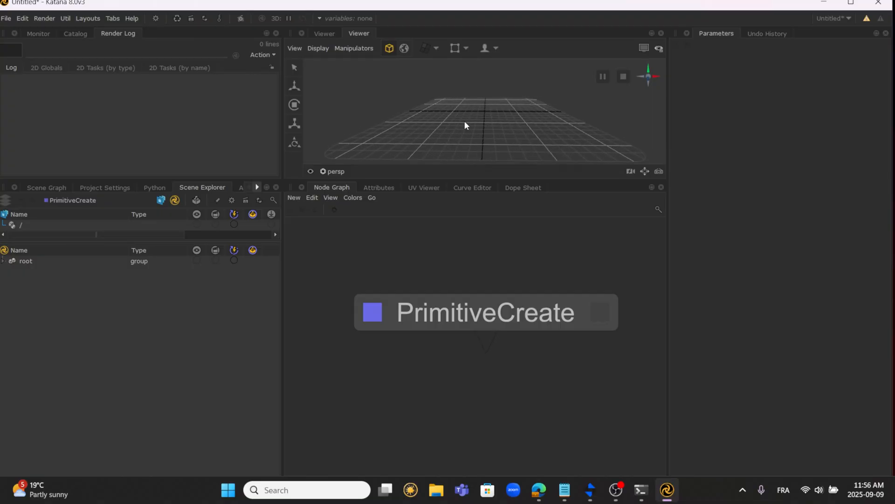
left_click_drag(474, 110, 479, 104, "alt")
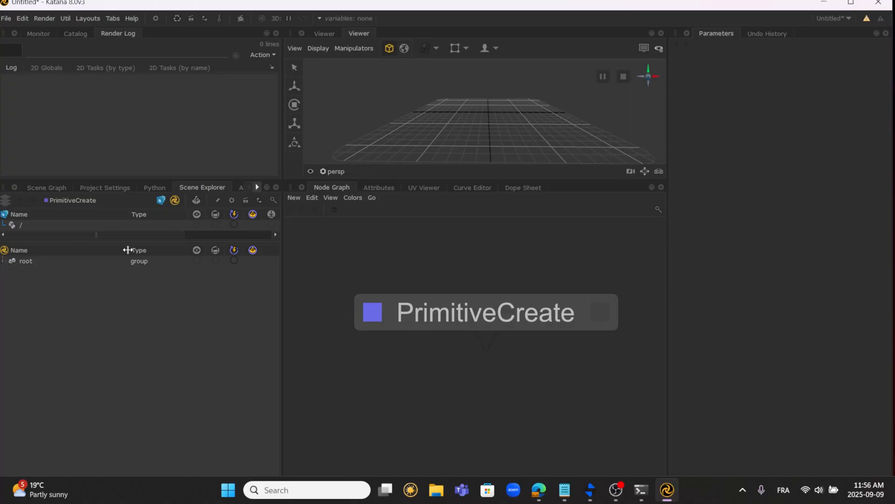
Narrow the Name column of the lower Scene Explorer tree, expand all locations under root and frame the sphere closer in the perspective view.
left_click_drag(128, 250, 93, 247)
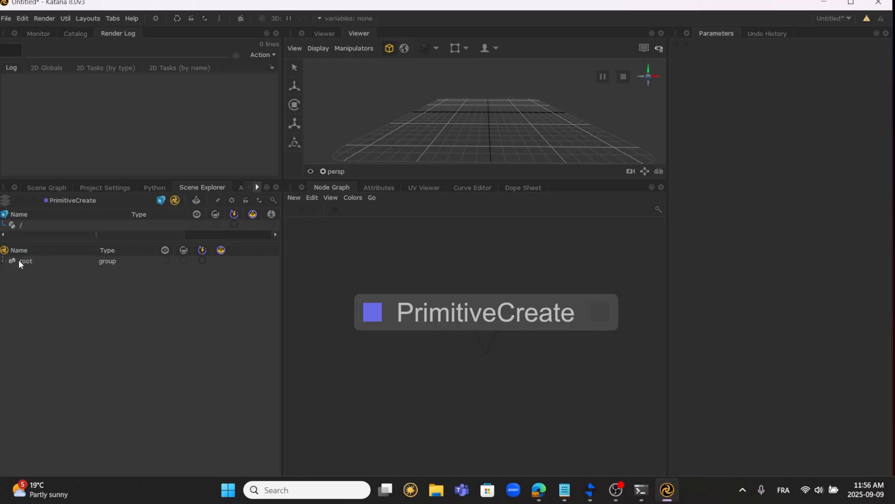
right_click(20, 260)
mouse_move(25, 264)
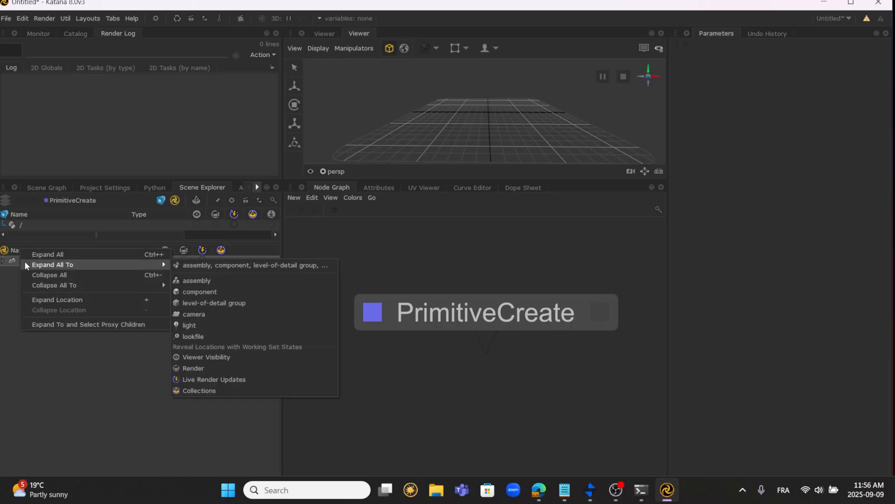
left_click(49, 256)
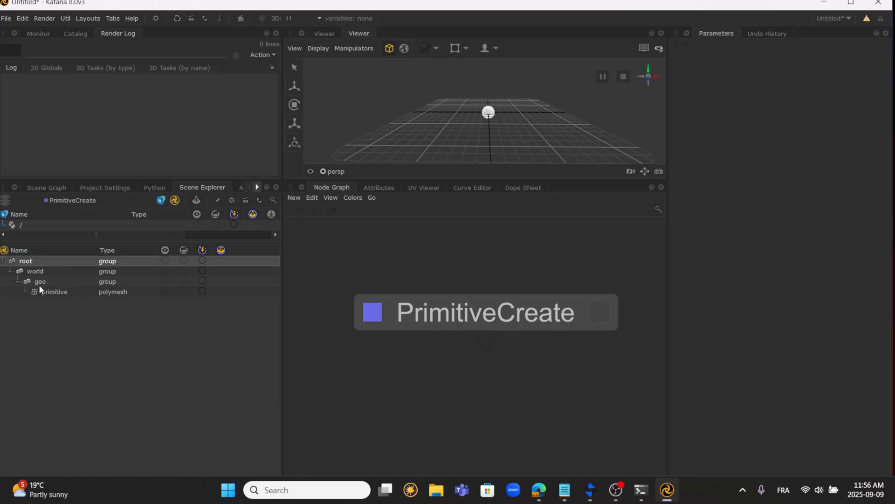
left_click_drag(488, 128, 530, 122, "alt")
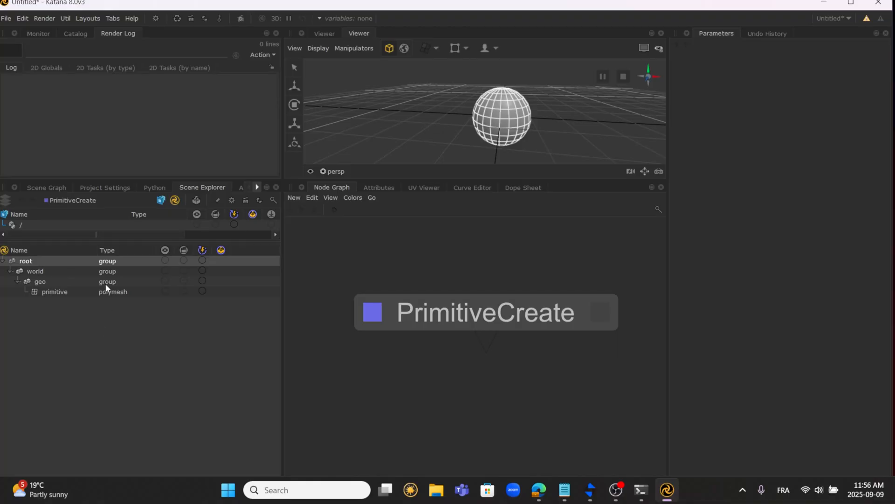
Collapse the root location in the Scene Explorer and expand it again by one level, down to world.
right_click(38, 262)
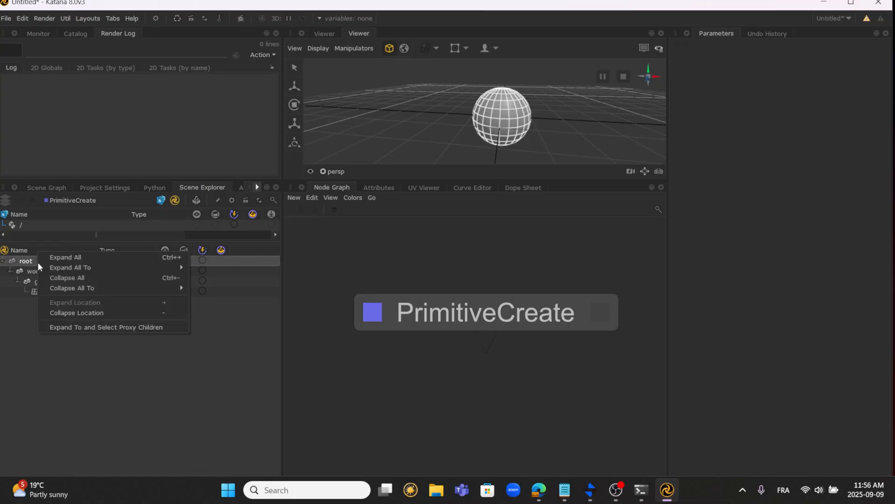
left_click(82, 311)
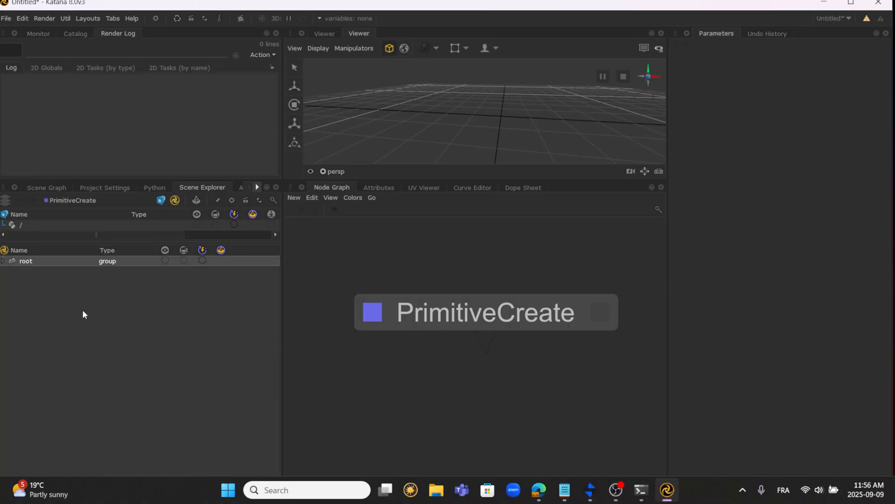
left_click(5, 264)
left_click(18, 282)
left_click(11, 270)
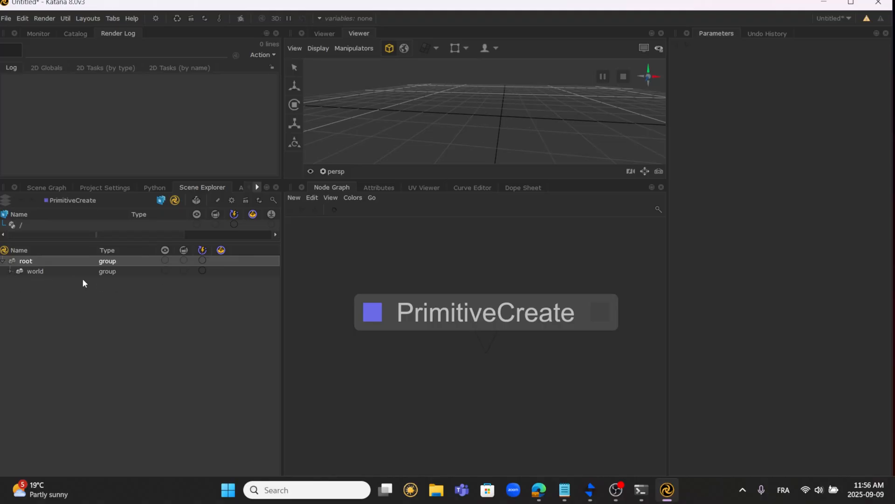
Activate the viewer visibility working set and include the world location in it.
left_click(166, 251)
left_click(165, 251)
left_click(165, 250)
left_click(166, 270)
left_click_drag(494, 103, 477, 113, "alt")
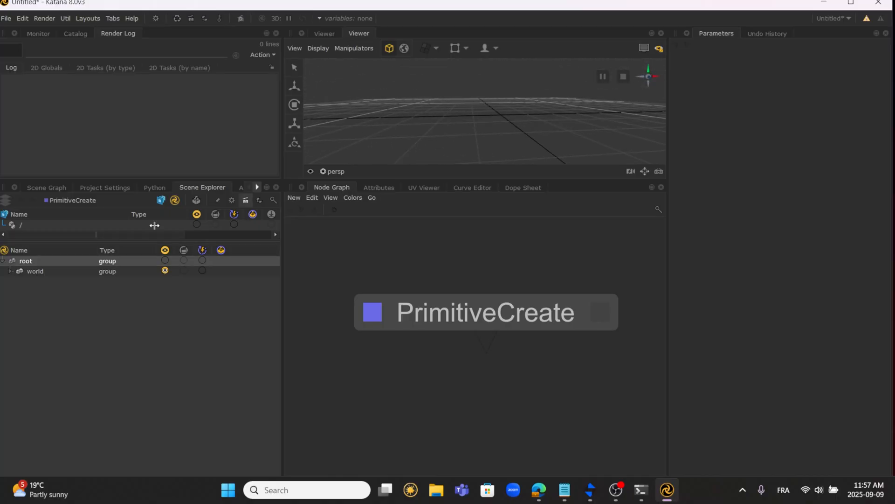
Look into the world and geo locations, collapse them, and extend world's viewer visibility to its child locations.
left_click(15, 272)
left_click(10, 272)
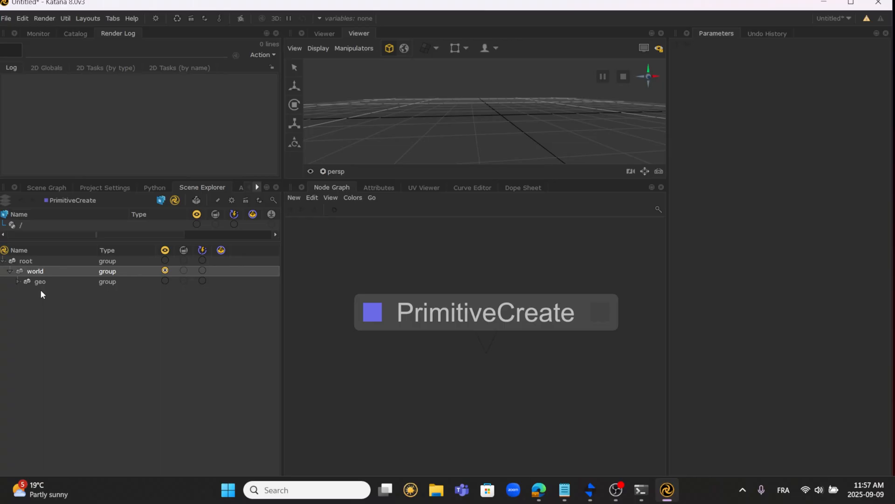
left_click(17, 281)
left_click(18, 280)
left_click(10, 271)
left_click(165, 270)
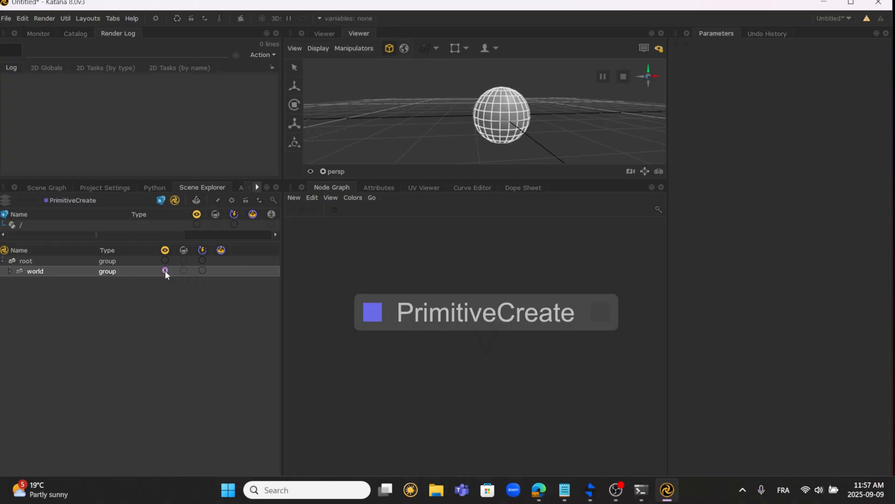
Expand world to examine geo's inherited viewer visibility and orbit around the sphere.
left_click(10, 270)
left_click(18, 281)
left_click(18, 281)
left_click_drag(499, 154, 501, 126, "alt")
middle_click_drag(472, 259, 464, 257)
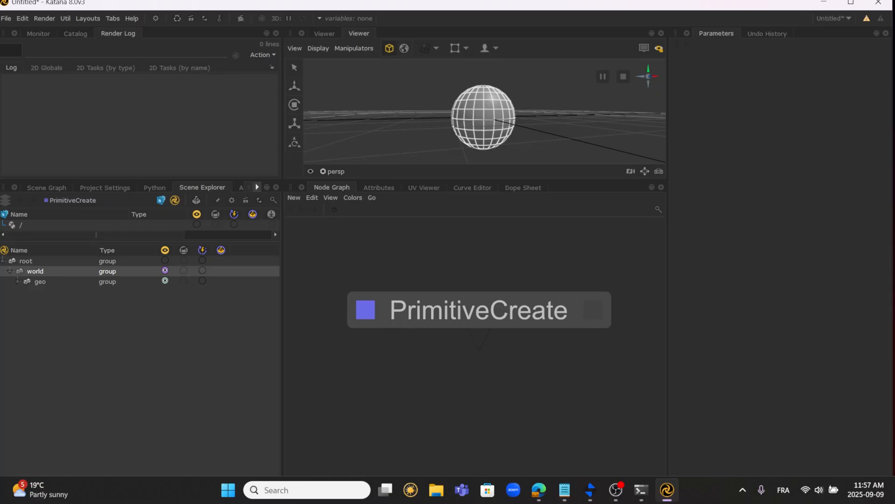
left_click_drag(521, 139, 510, 136, "alt")
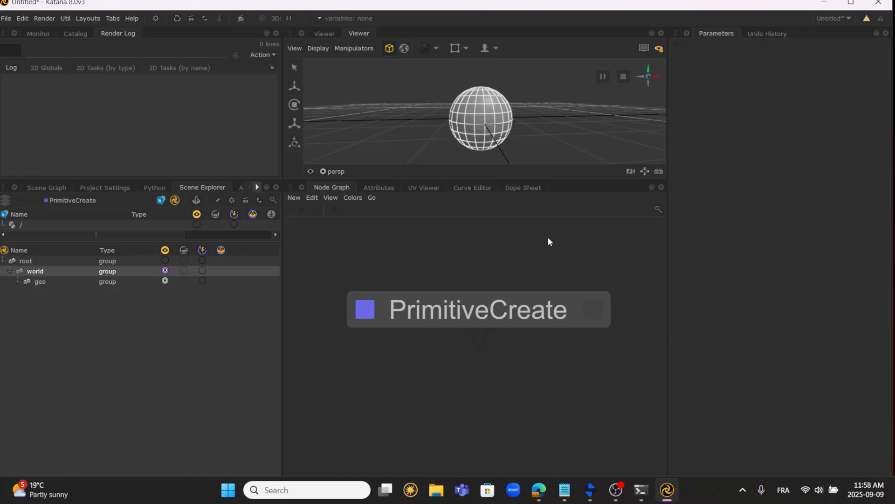
Open the PrimitiveCreate node's parameters, resize the window, widen the Parameters pane, and compare the name path with the expanded geo location.
left_click(595, 312)
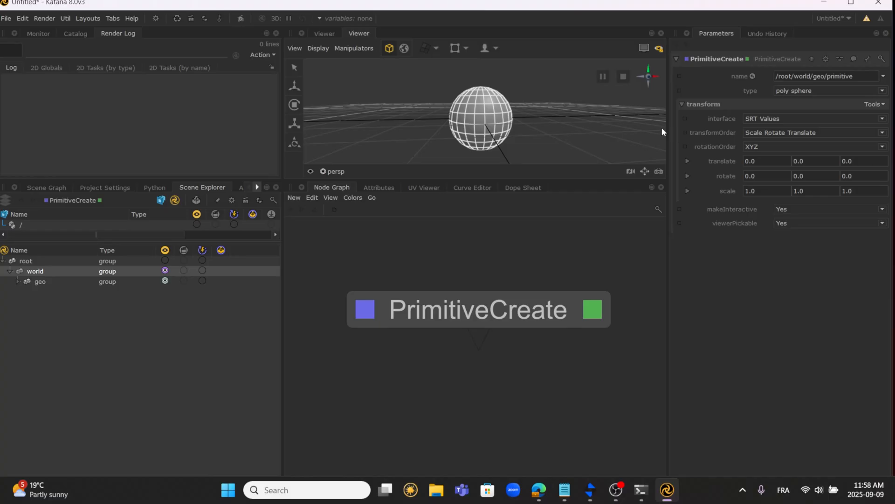
left_click(851, 3)
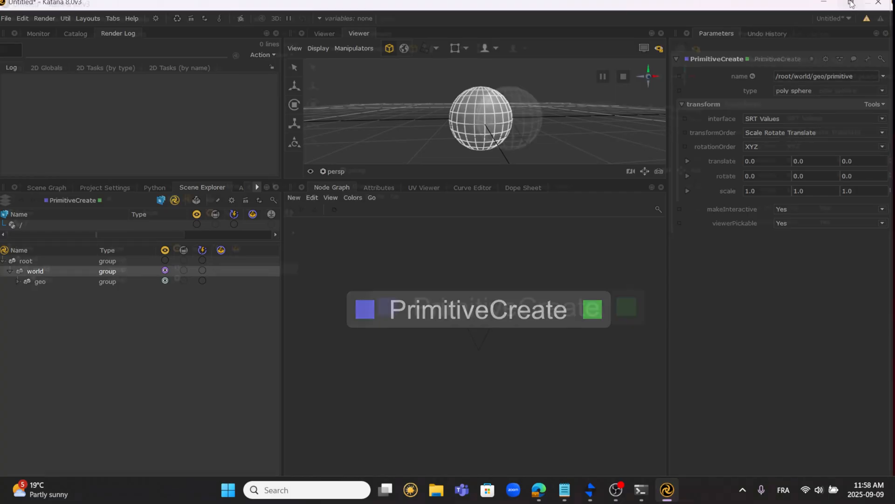
left_click_drag(669, 106, 631, 106)
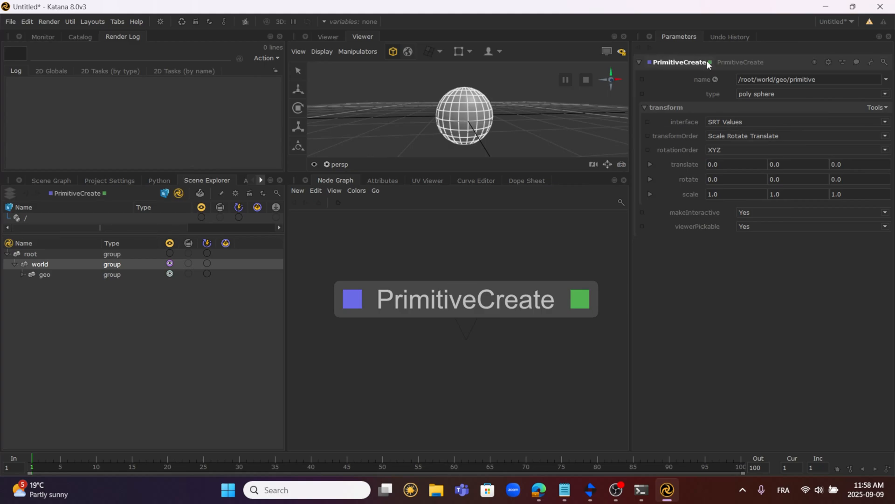
left_click(744, 79)
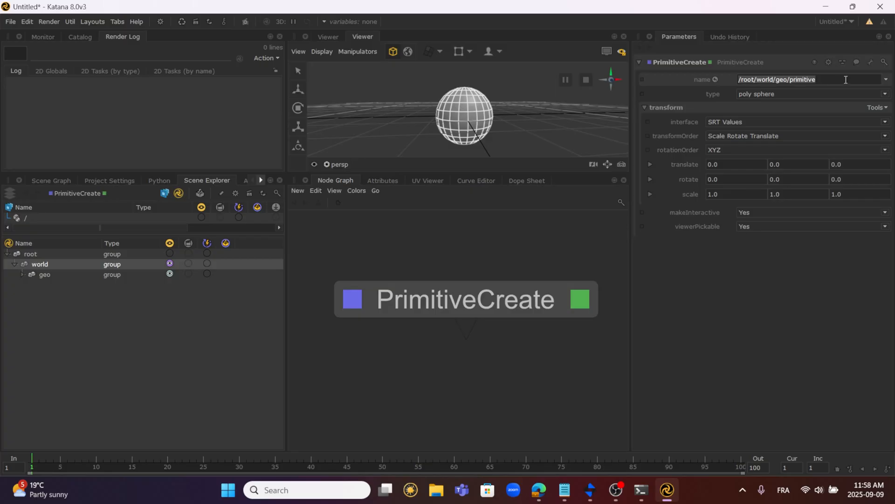
left_click(23, 275)
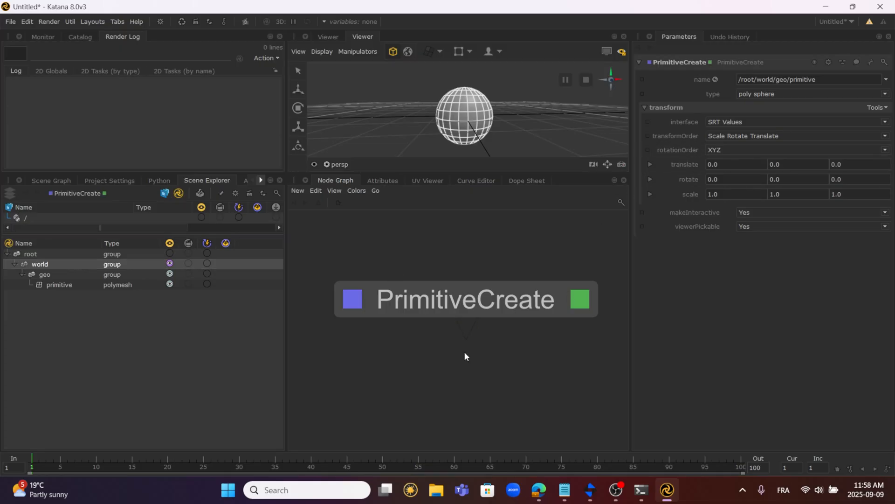
Add a Transform3D node below PrimitiveCreate and connect PrimitiveCreate's output to its input.
key("Tab")
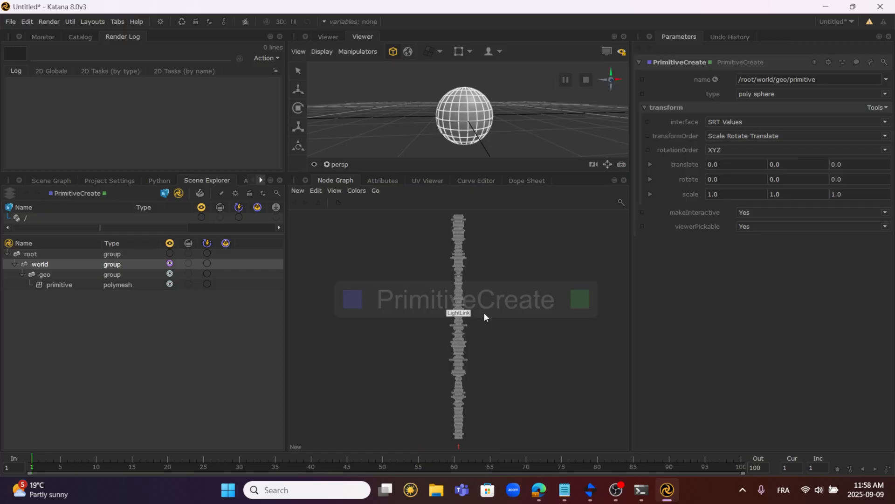
type("trans")
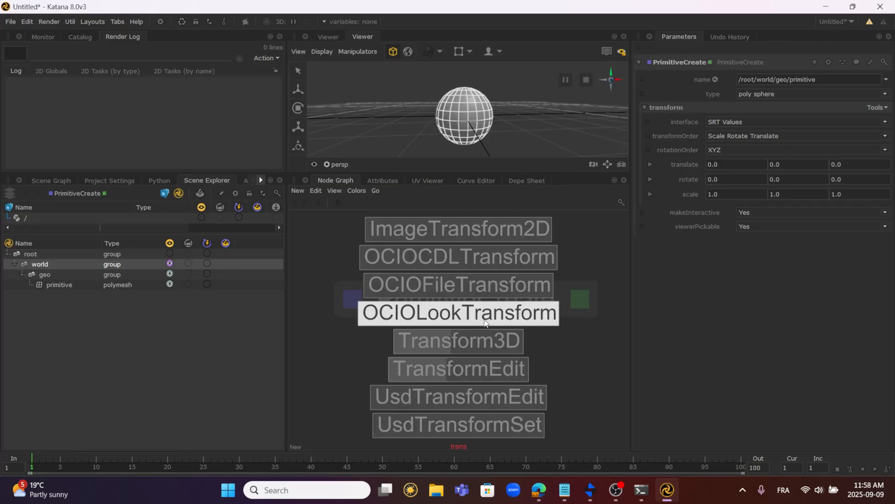
left_click(485, 341)
left_click(471, 382)
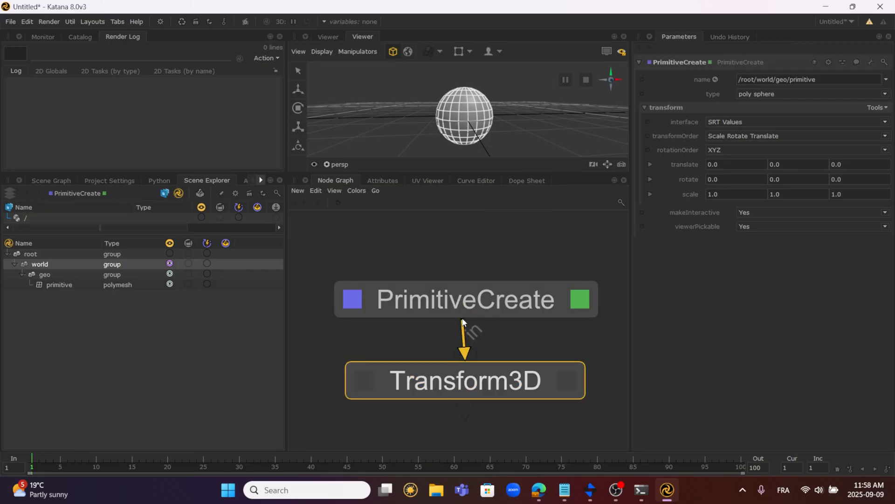
left_click_drag(464, 320, 467, 360)
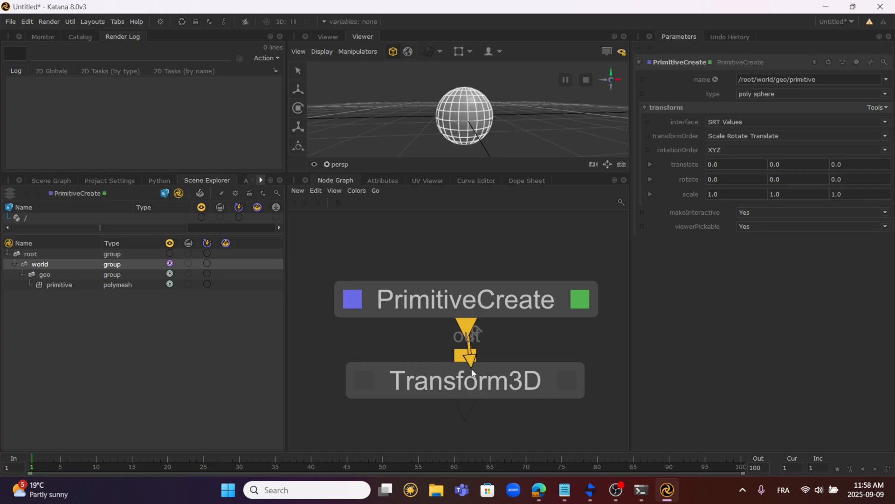
View the Transform3D parameters, return to the PrimitiveCreate parameters and delete the Transform3D node.
left_click(573, 380)
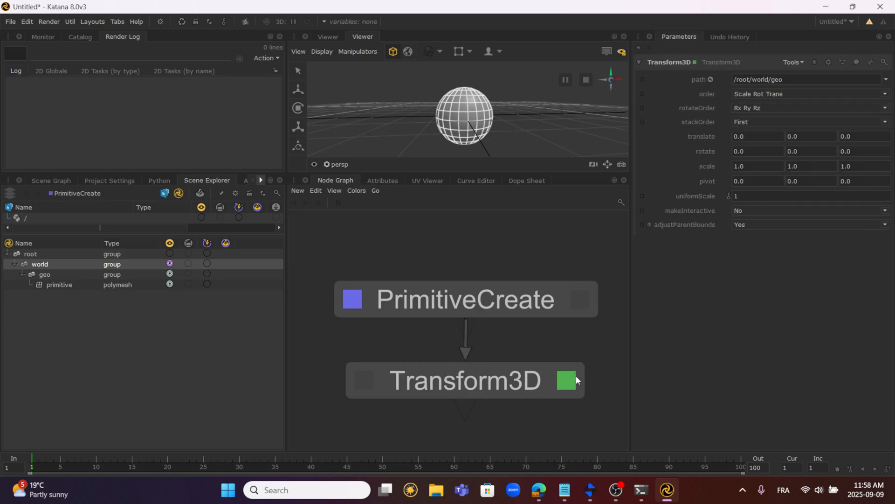
left_click(582, 300)
left_click(501, 394)
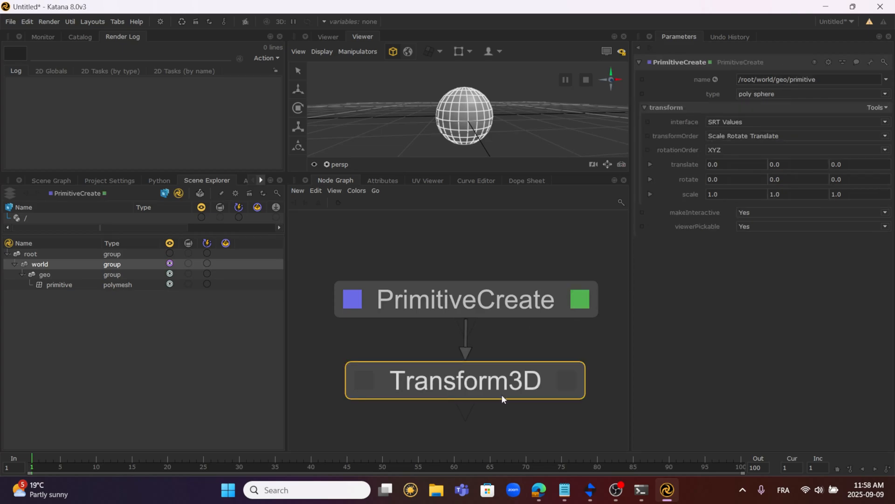
key("Delete")
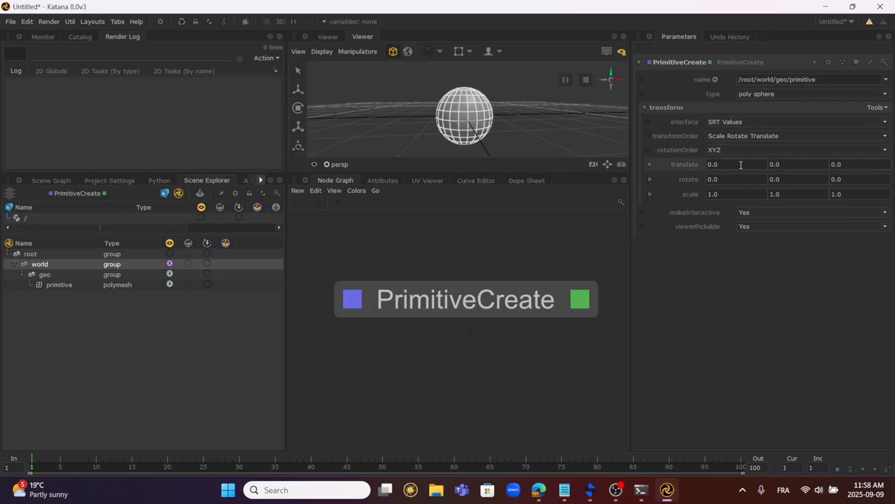
Try the teapot and poly torus types on the PrimitiveCreate node, viewing each shape in the Viewer.
left_click(827, 94)
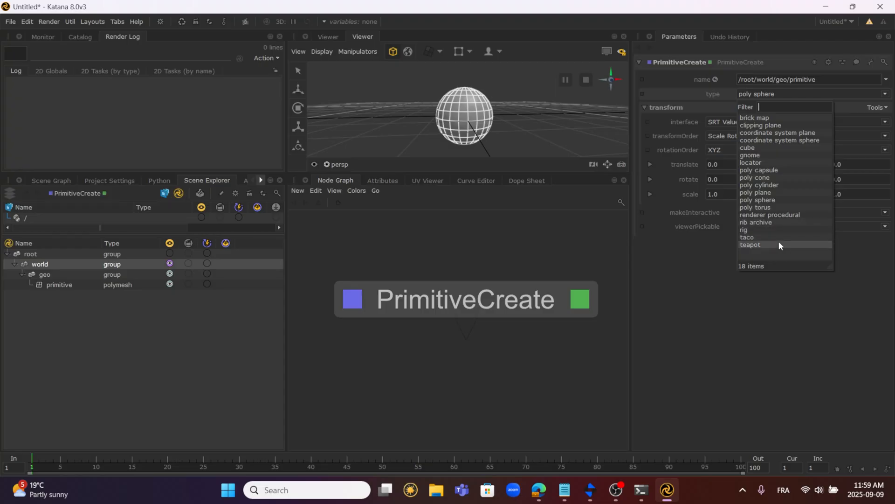
left_click(780, 245)
left_click_drag(583, 111, 682, 95, "alt")
scroll(501, 113, "down", 5)
left_click(810, 98)
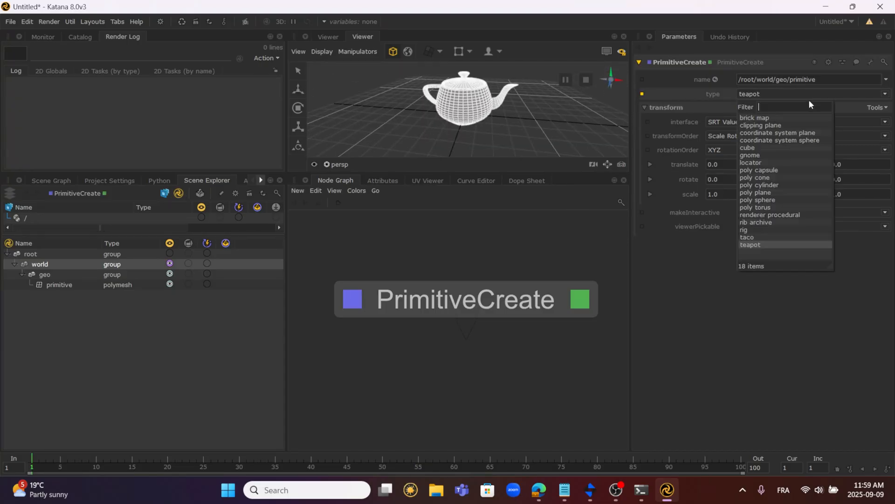
left_click(767, 205)
scroll(496, 141, "up", 3)
scroll(496, 141, "up", 3)
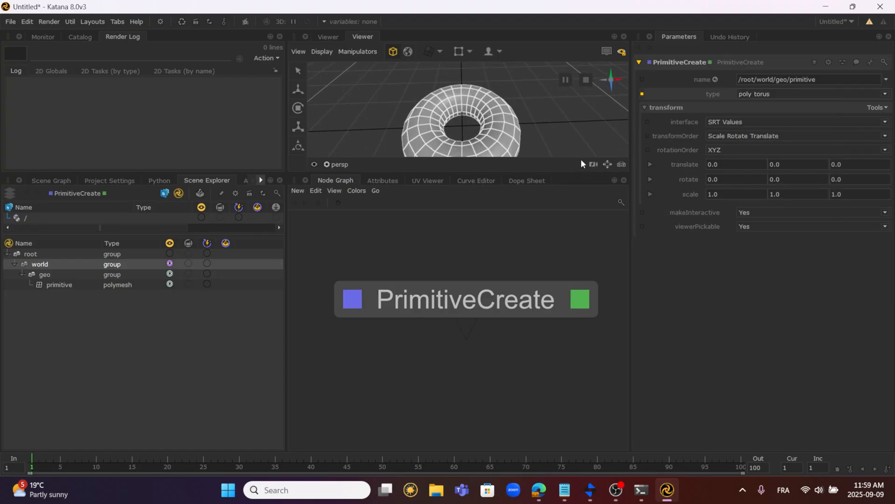
Set the primitive's type to gnome, frame the whole figure in the perspective view and clear the location selection.
left_click(821, 93)
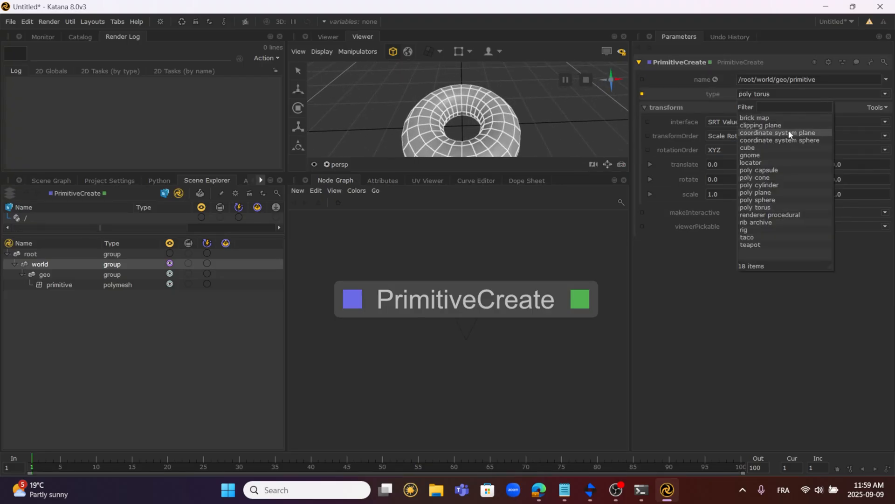
left_click(771, 153)
scroll(457, 114, "down", 5)
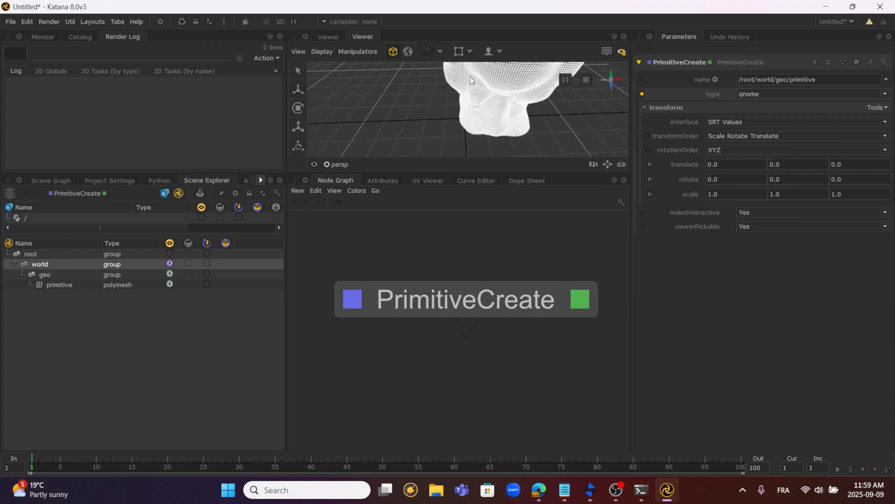
left_click_drag(454, 115, 516, 94, "alt")
left_click(513, 108)
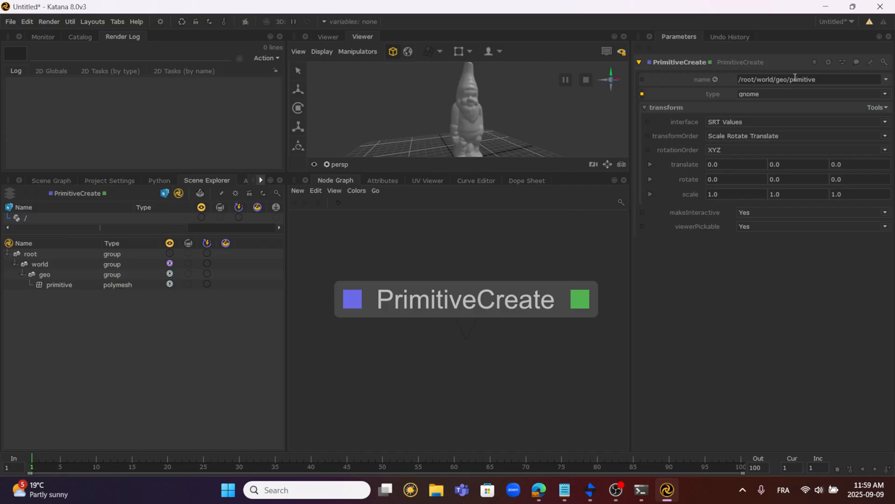
Change the primitive's location path to /root/world/geo/richard, leaving the node's own name as PrimitiveCreate.
left_click_drag(792, 77, 825, 83)
type("richard")
key("Return")
left_click(706, 61)
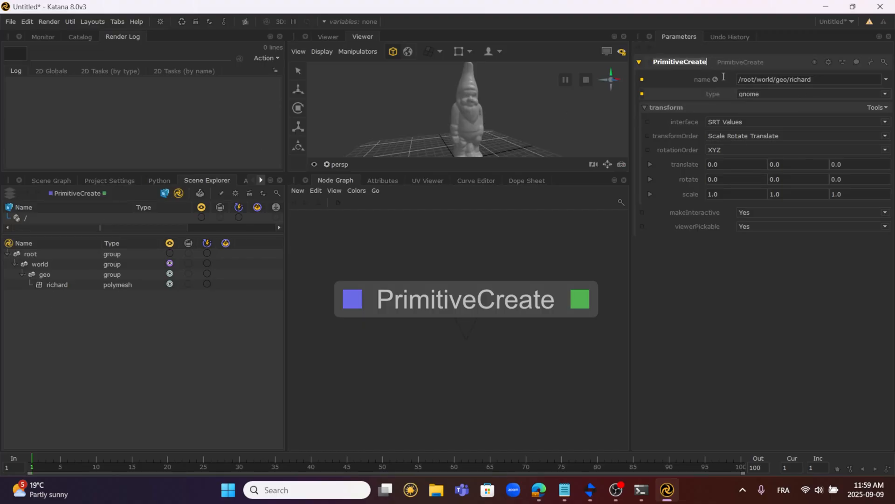
key("Return")
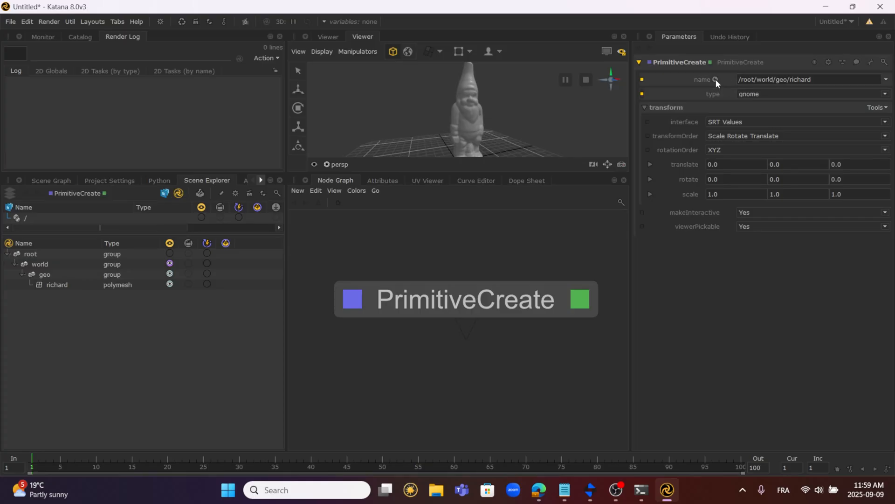
Select the gnome's location in the scene graph directly from the PrimitiveCreate node's name parameter.
left_click(715, 79)
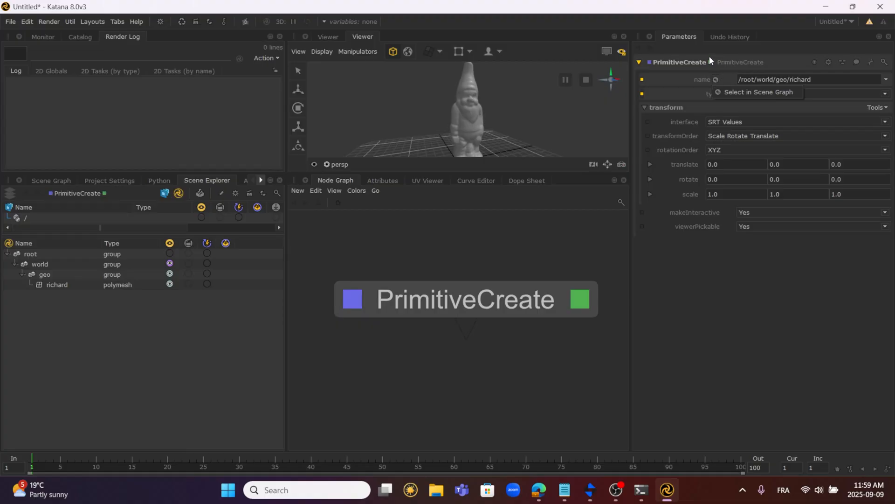
left_click(736, 92)
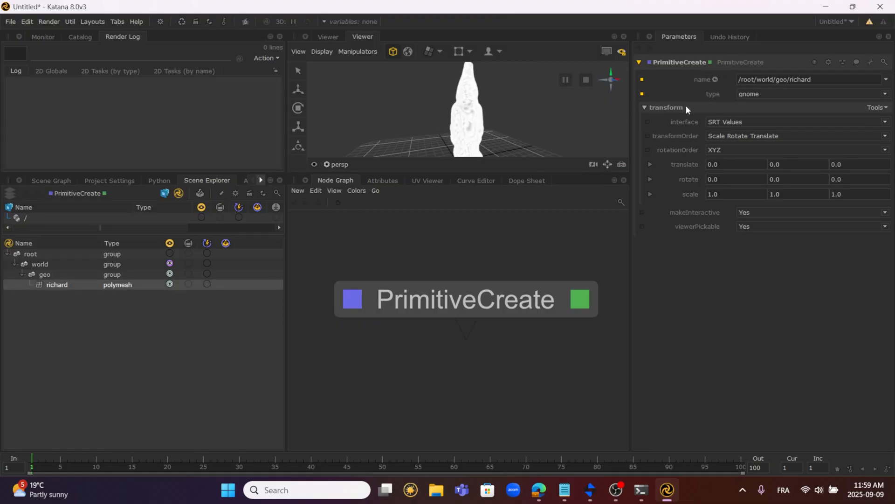
left_click(715, 79)
left_click(720, 85)
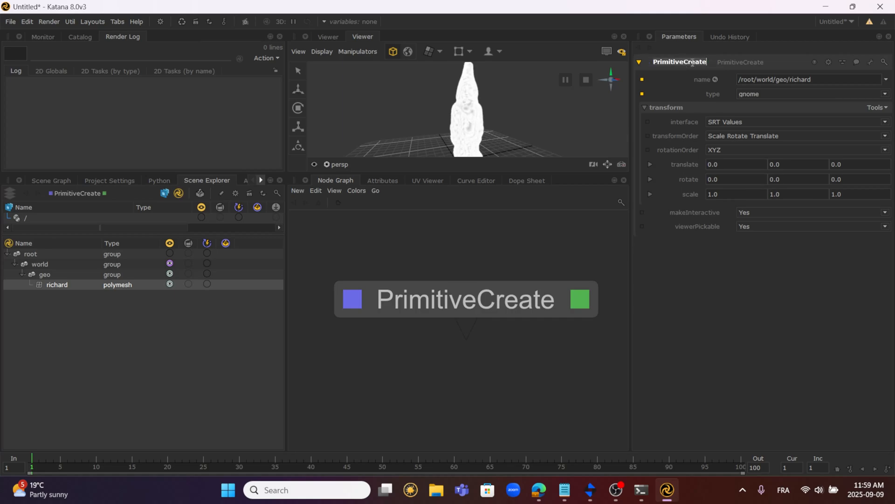
Rename the gnome's node as PrimitiveCreate_Gnome, keeping its location path unchanged, and nudge it slightly upward in the node graph.
left_click(749, 60)
type("_Gnome")
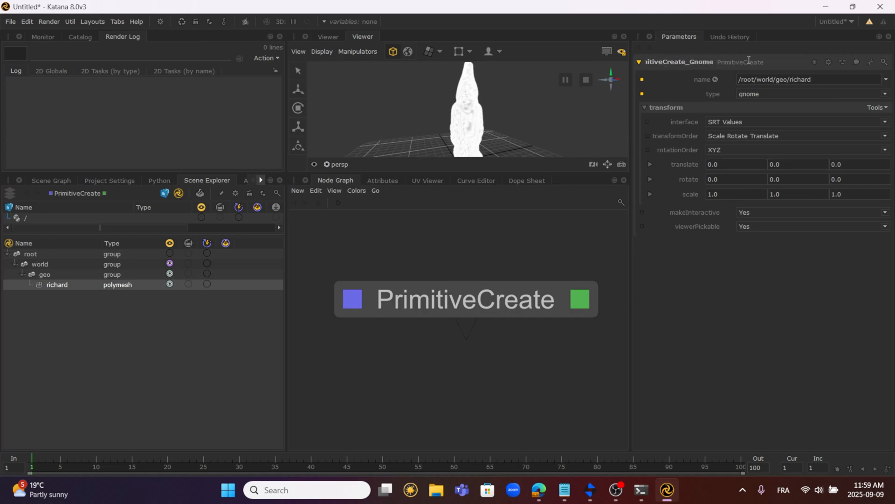
key("Return")
scroll(586, 336, "down", 2)
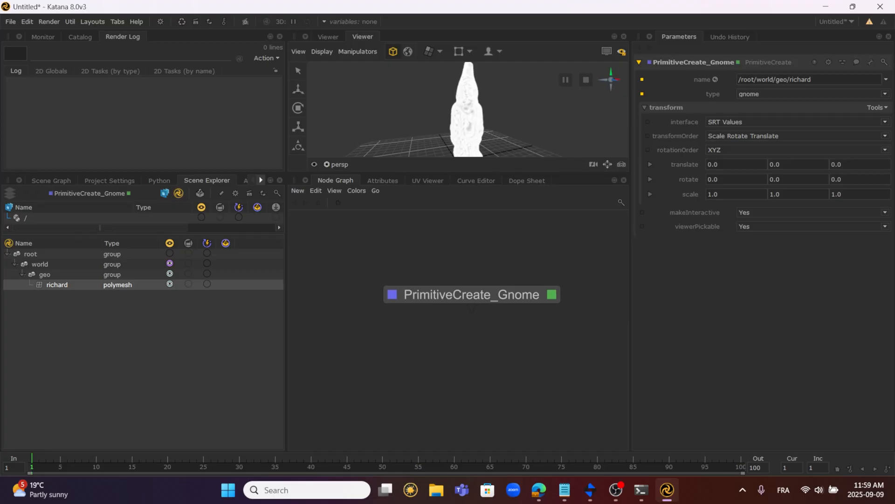
scroll(516, 315, "up", 3)
scroll(516, 315, "down", 1)
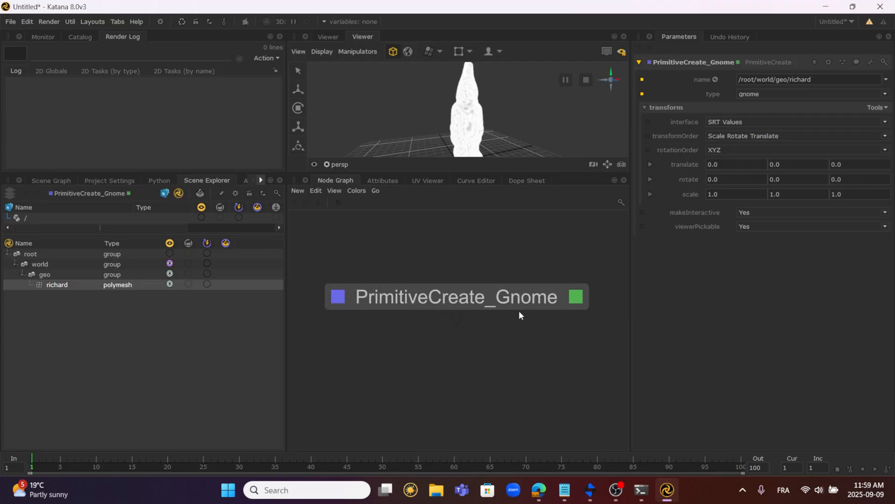
left_click_drag(497, 303, 499, 291)
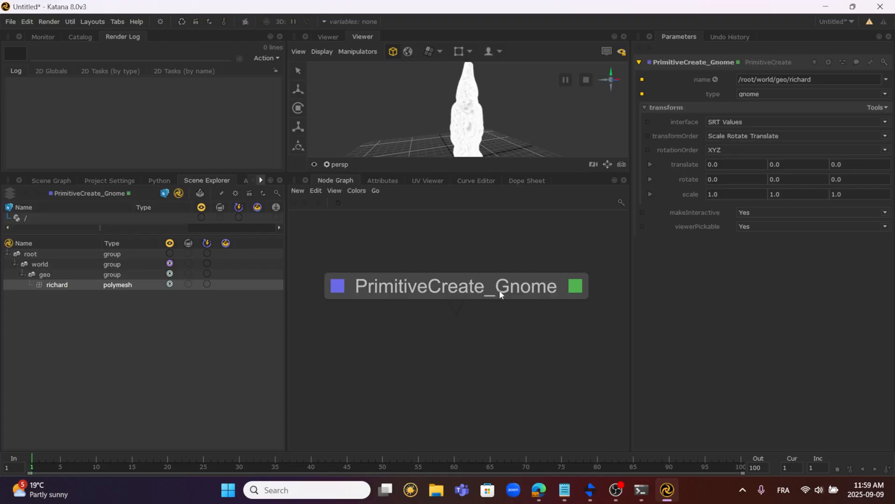
scroll(519, 127, "down", 3)
Deselect the gnome and try switching the Viewer between full-window and normal size, leaving it maximized.
mouse_move(520, 127)
left_mouse_down("alt")
mouse_move(432, 119)
mouse_move(505, 104)
mouse_move(502, 125)
mouse_move(531, 111)
mouse_move(486, 117)
mouse_move(526, 129)
mouse_move(476, 85)
mouse_move(527, 123)
mouse_move(504, 100)
mouse_move(523, 116)
mouse_move(525, 146)
mouse_move(499, 138)
mouse_move(507, 135)
left_mouse_up("alt")
left_click(505, 104)
scroll(516, 128, "up", 4)
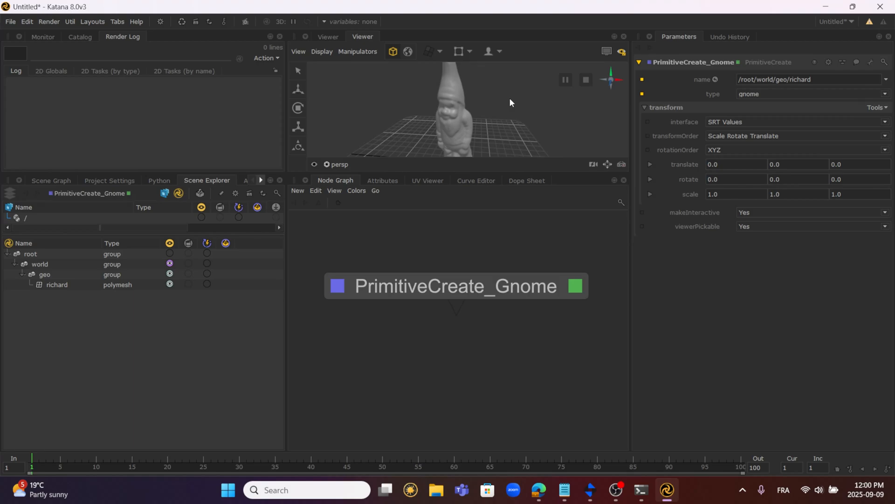
key("space")
left_click_drag(510, 98, 451, 288, "alt")
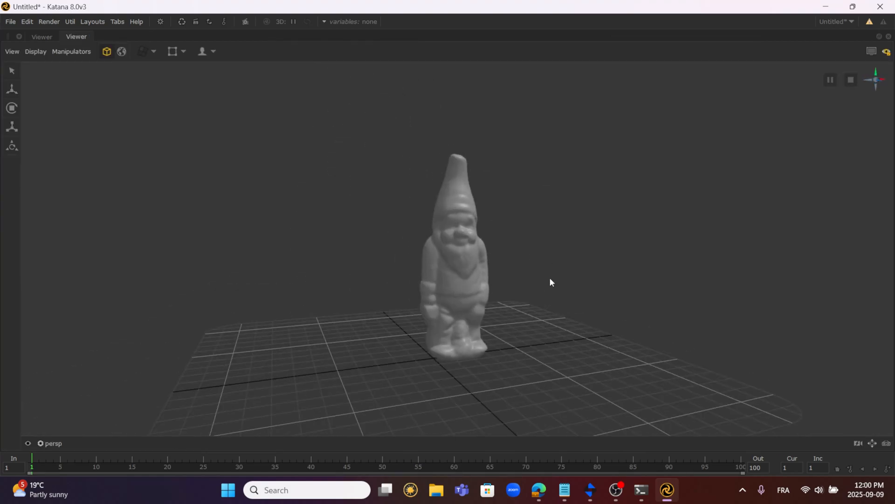
key("space")
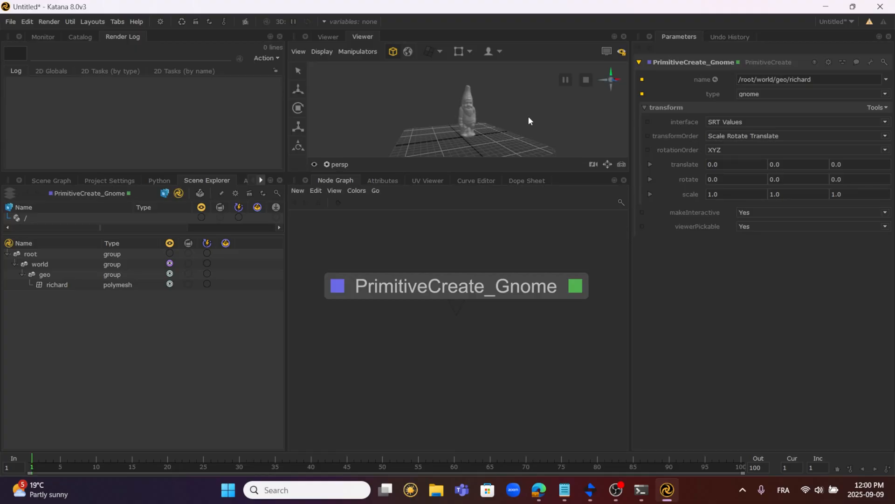
key("space")
key("space")
key("space")
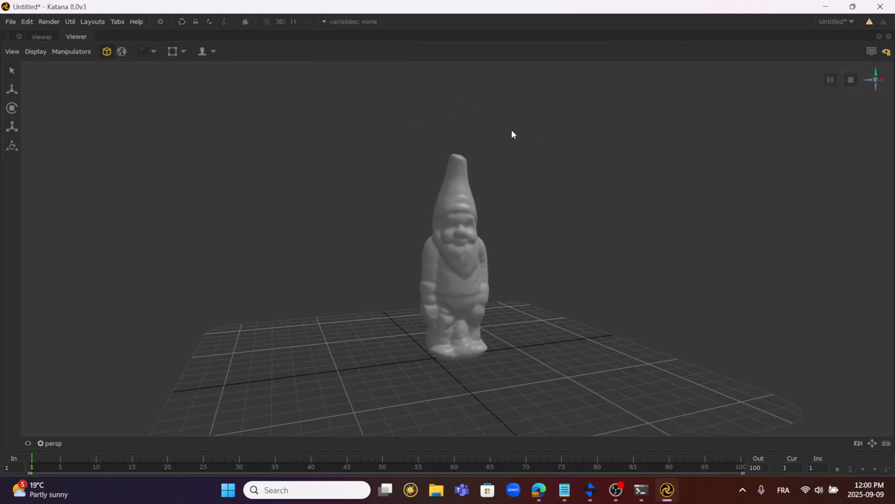
Inspect the gnome up close from several angles in the maximized Viewer, and return to the normal layout with the whole figure framed.
left_click_drag(512, 135, 491, 329, "alt")
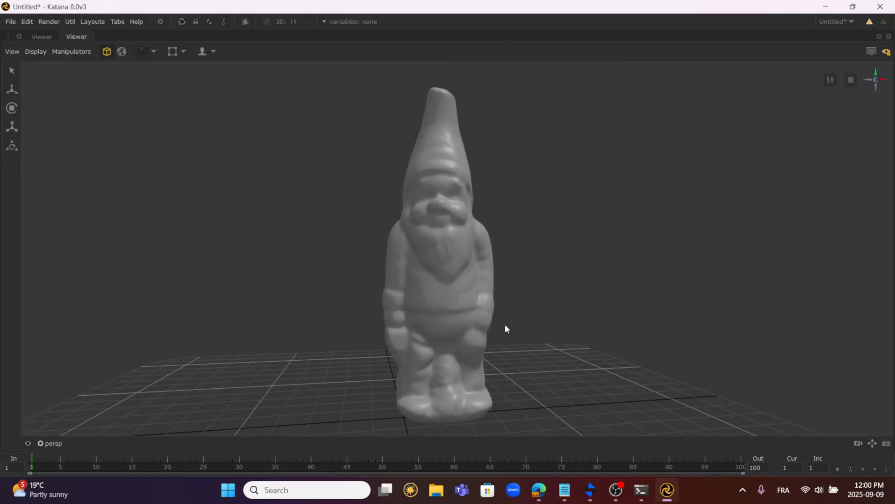
mouse_move(511, 275)
right_mouse_down("alt")
mouse_move(541, 294)
mouse_move(504, 273)
right_mouse_up("alt")
right_click_drag(535, 310, 542, 302, "alt")
left_click_drag(541, 303, 506, 299, "alt")
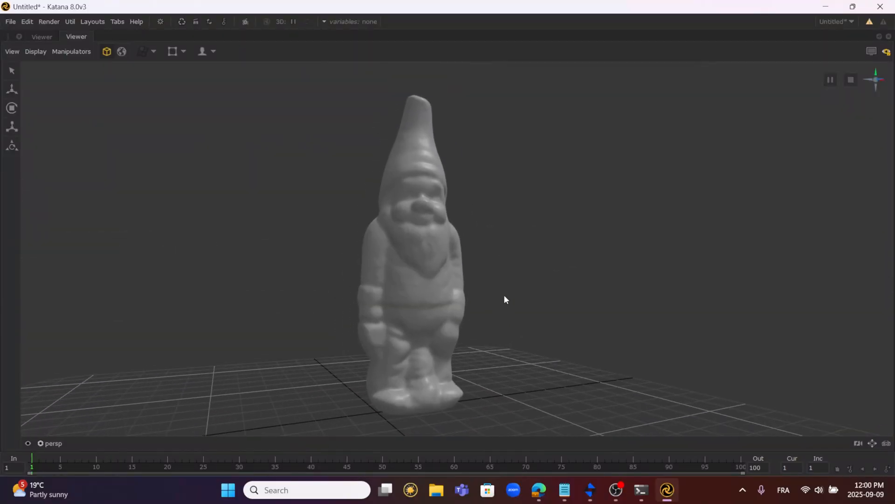
right_click_drag(514, 288, 685, 298, "alt")
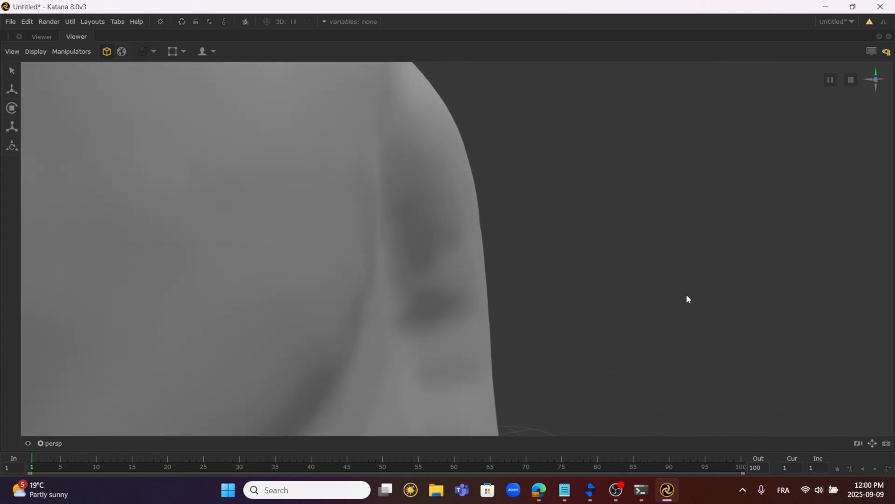
right_click_drag(418, 266, 490, 316, "alt")
mouse_move(489, 316)
left_mouse_down("alt")
mouse_move(489, 383)
mouse_move(499, 406)
mouse_move(516, 409)
left_mouse_up("alt")
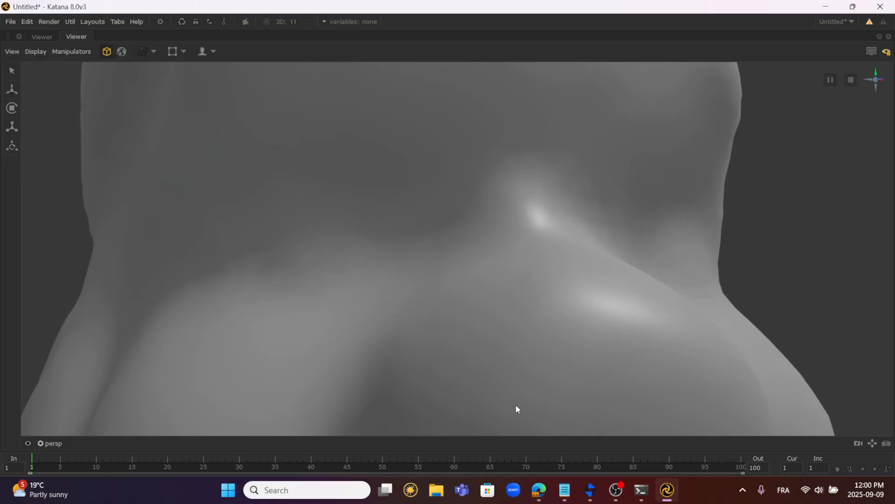
key("space")
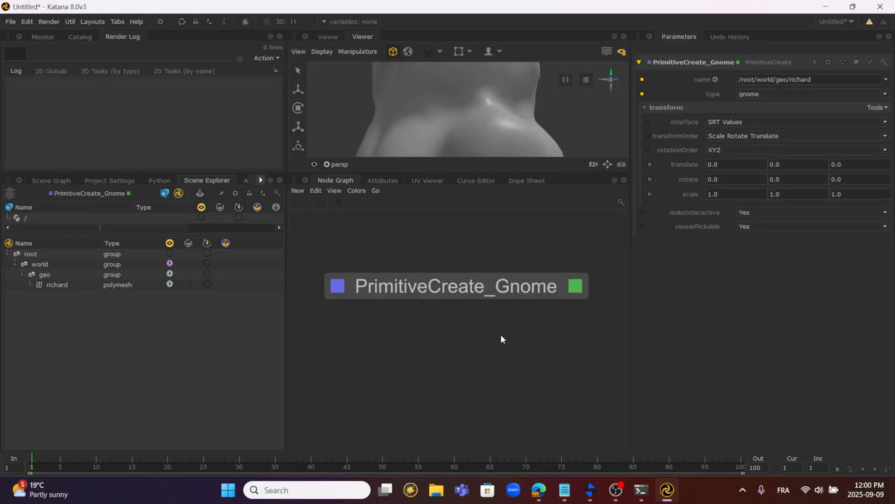
right_click_drag(470, 119, 326, 113, "alt")
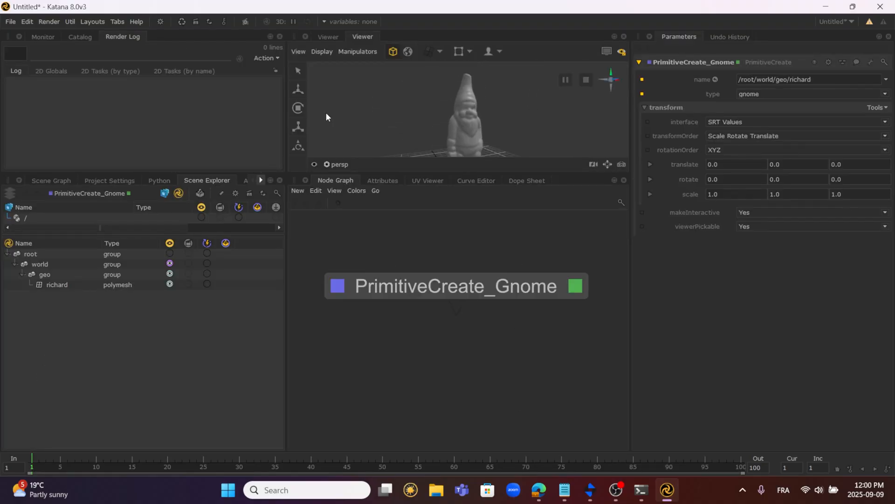
right_click_drag(601, 151, 538, 131, "alt")
Widen the middle column holding the Viewer and Node Graph by moving its borders with both neighbouring columns.
middle_click_drag(524, 336, 514, 326)
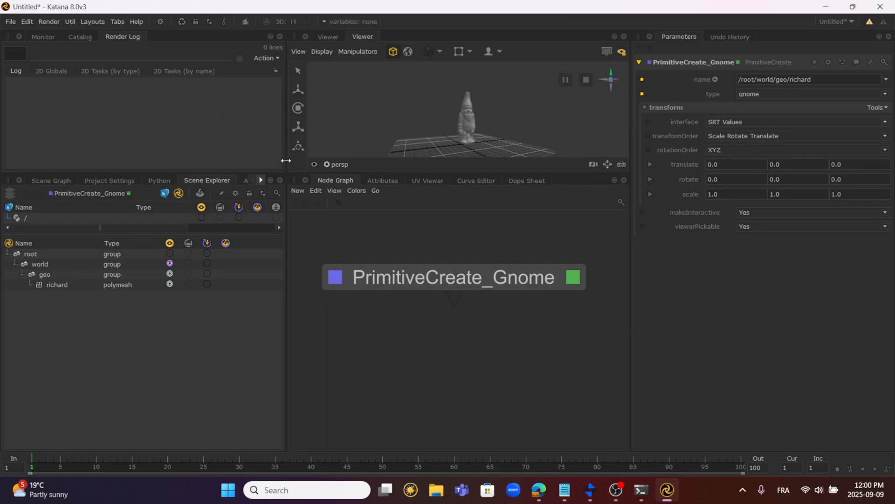
left_click_drag(286, 160, 241, 160)
left_click_drag(633, 113, 648, 113)
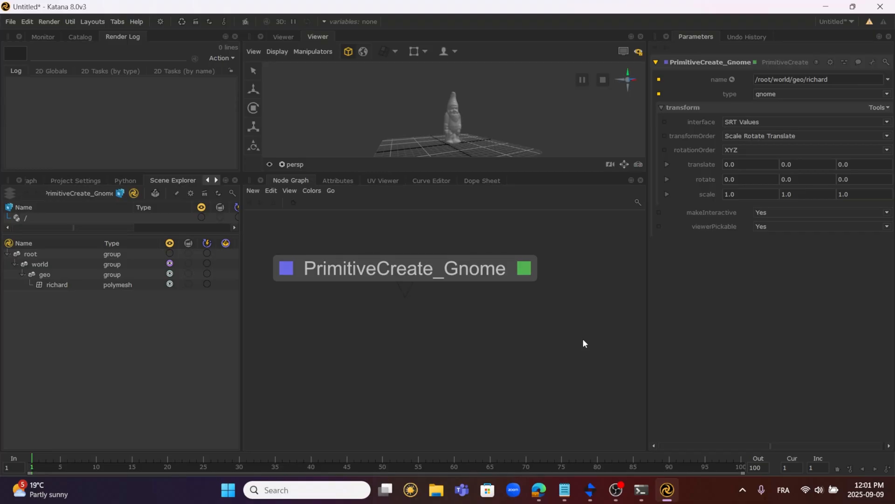
Try placing a NetworkMaterialCreate node below PrimitiveCreate_Gnome, and delete it again.
key("Tab")
type("netw")
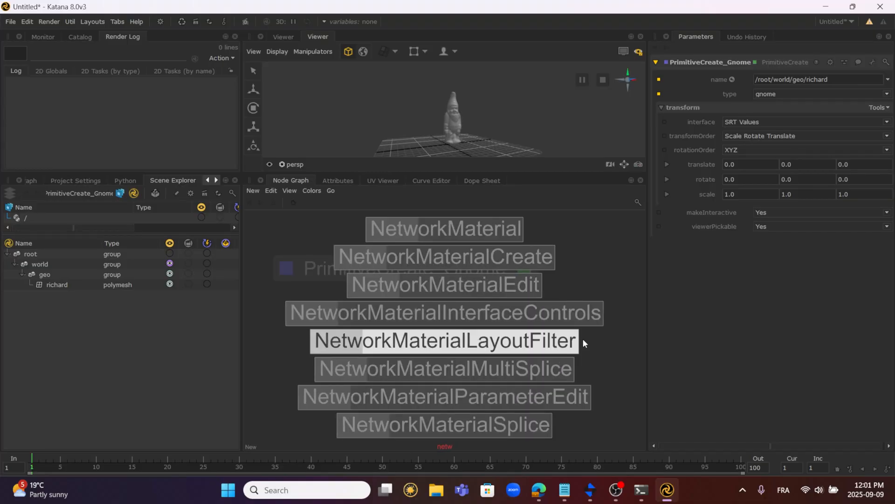
left_click(506, 270)
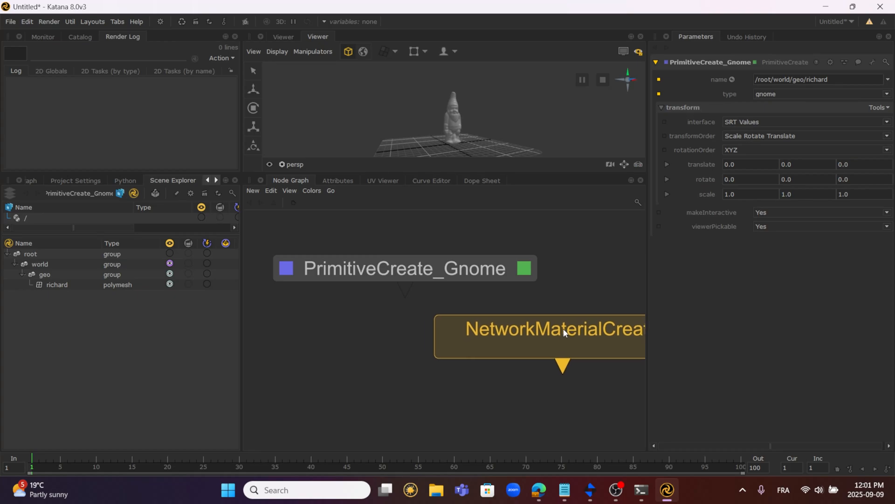
scroll(536, 340, "down", 5)
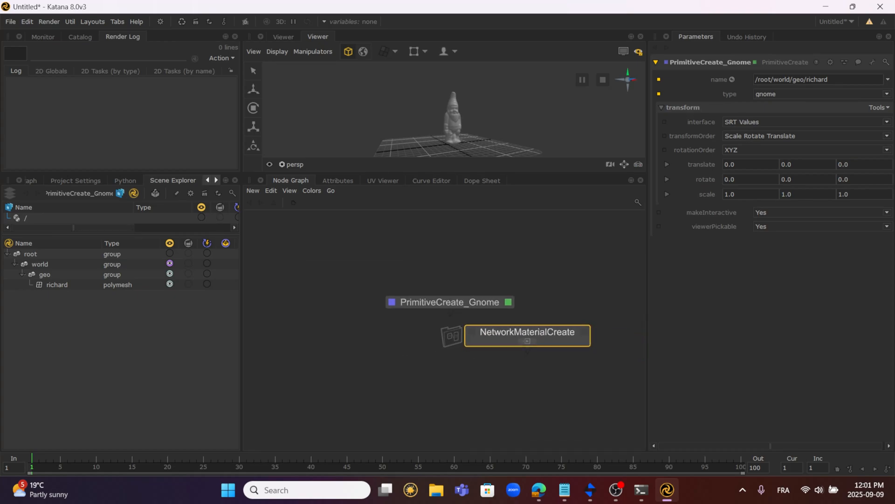
key("Delete")
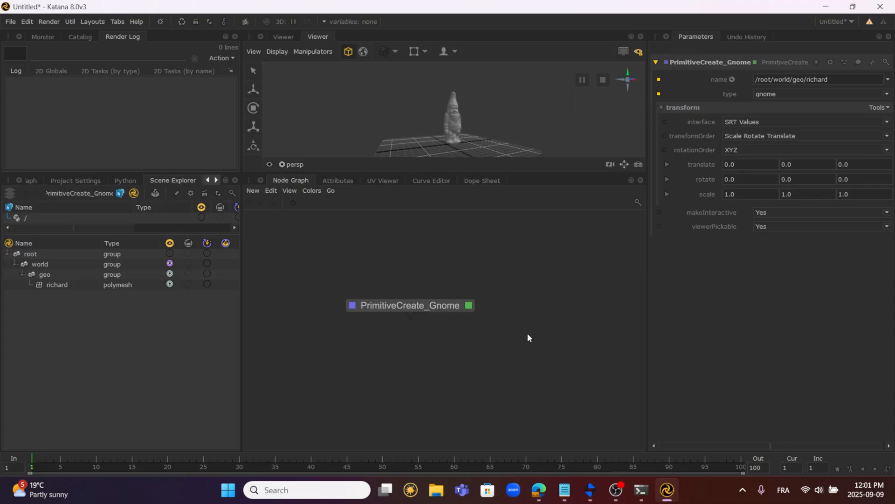
Add a Material node below PrimitiveCreate_Gnome and connect the gnome node's output to its input.
key("Tab")
type("mater")
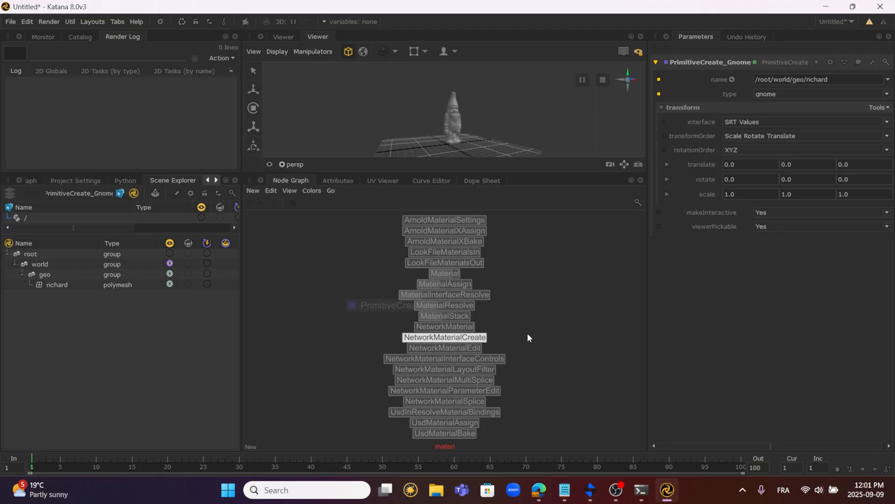
left_click(455, 273)
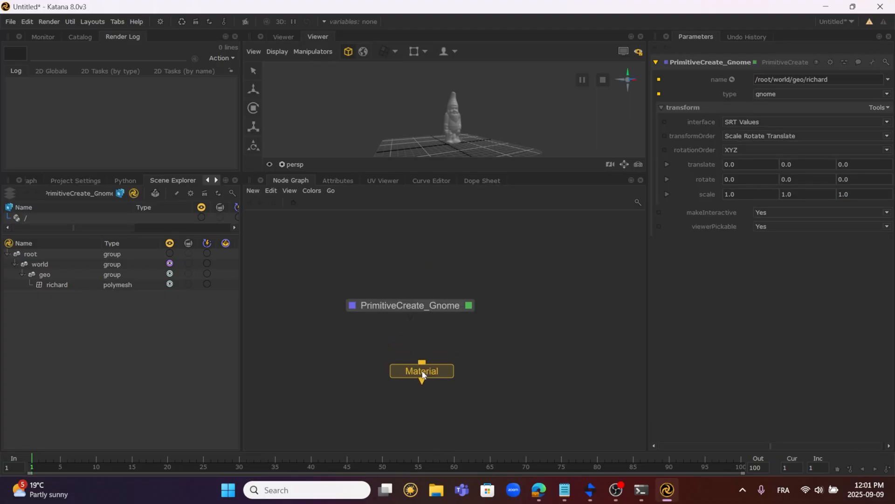
left_click(418, 370)
left_click_drag(419, 361, 419, 310)
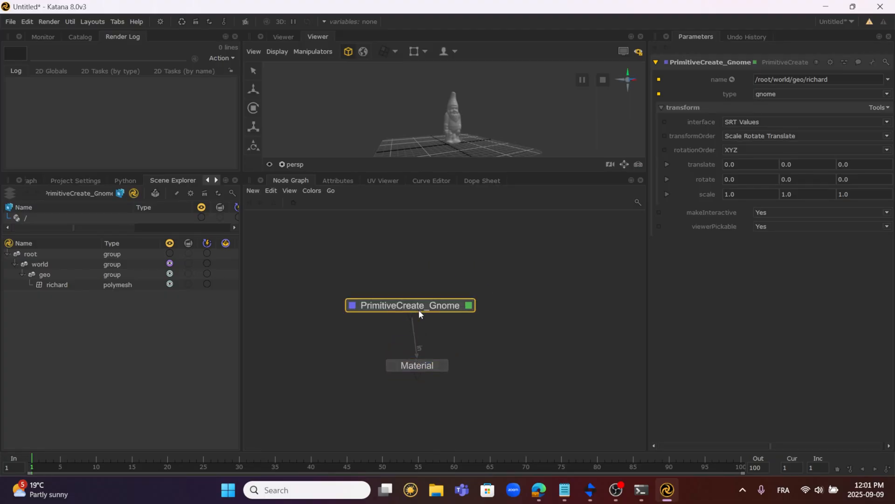
Open the Material node's parameters and add an arnold surface shader to it.
left_click(441, 366)
left_click(763, 137)
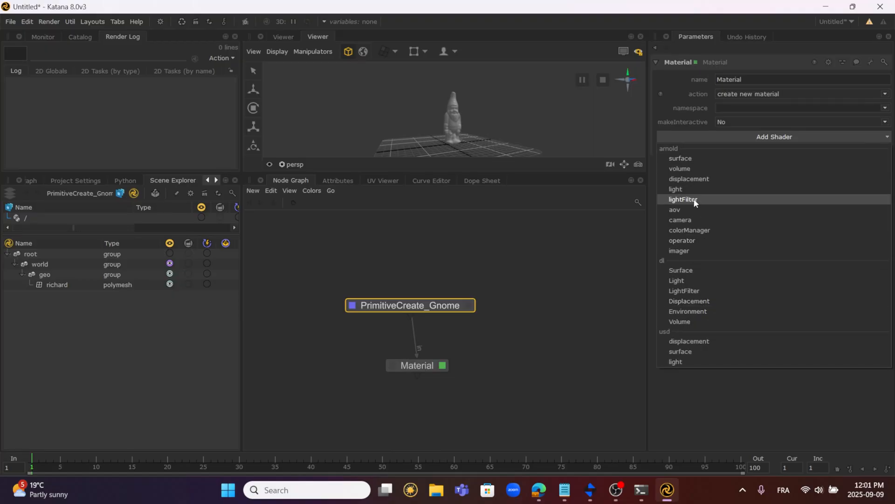
left_click(693, 159)
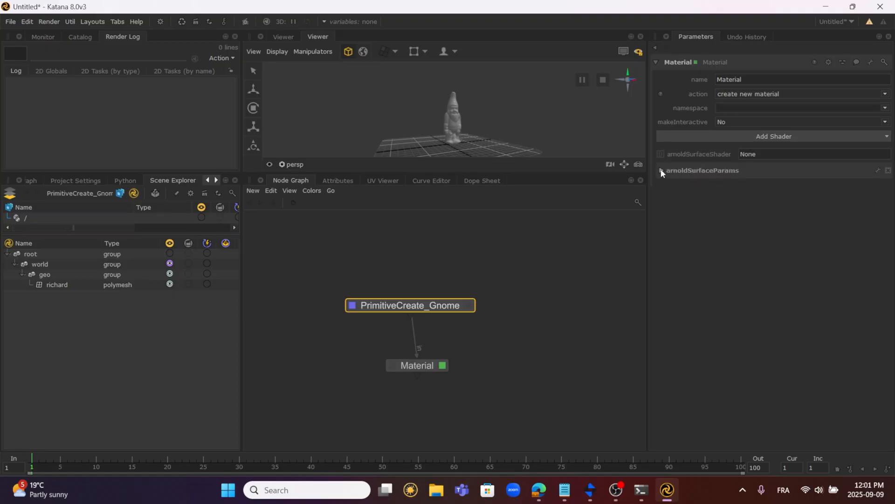
Set the Material node's arnoldSurfaceShader to standard_surface, filtering the shader list by "surfa".
left_click(662, 171)
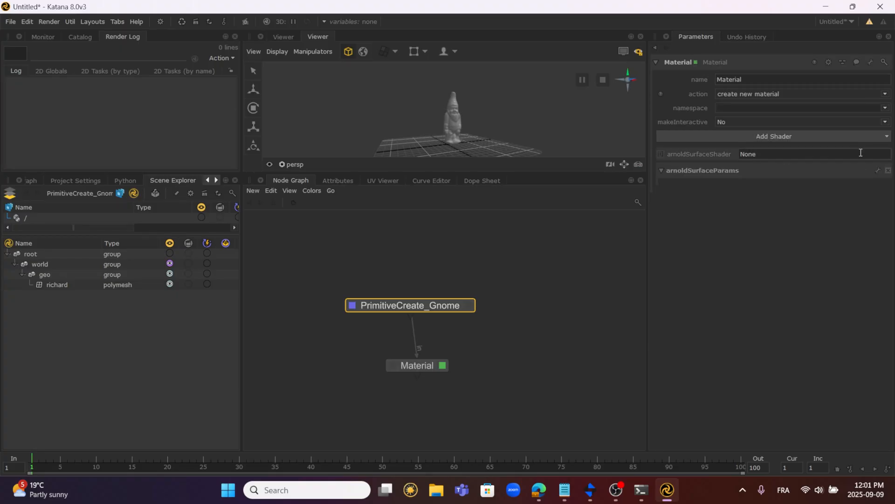
left_click(767, 154)
left_click_drag(471, 350, 372, 372)
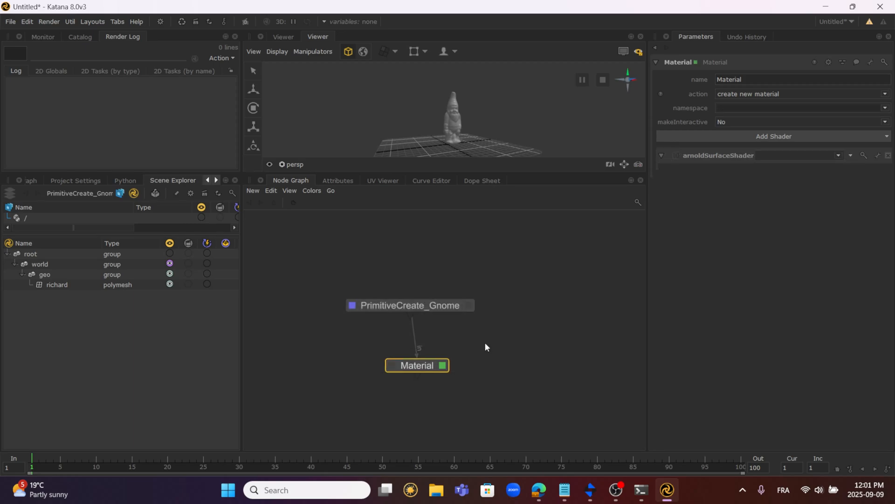
left_click(841, 154)
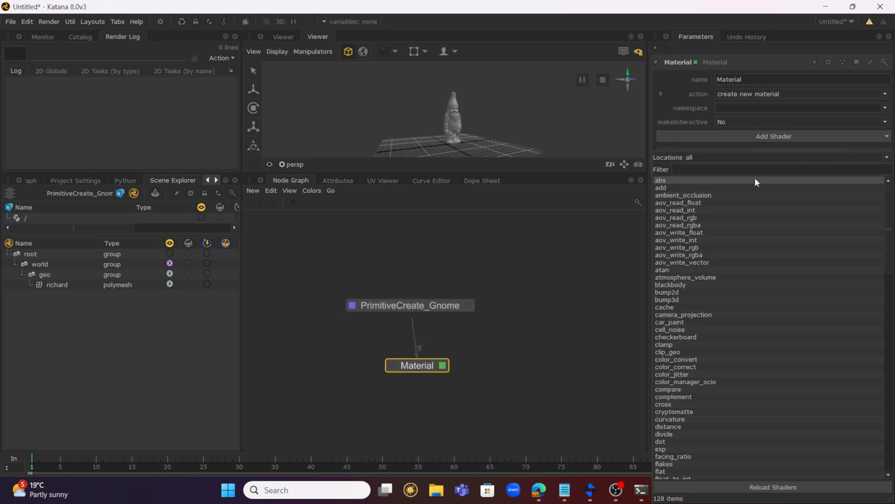
type("surfa")
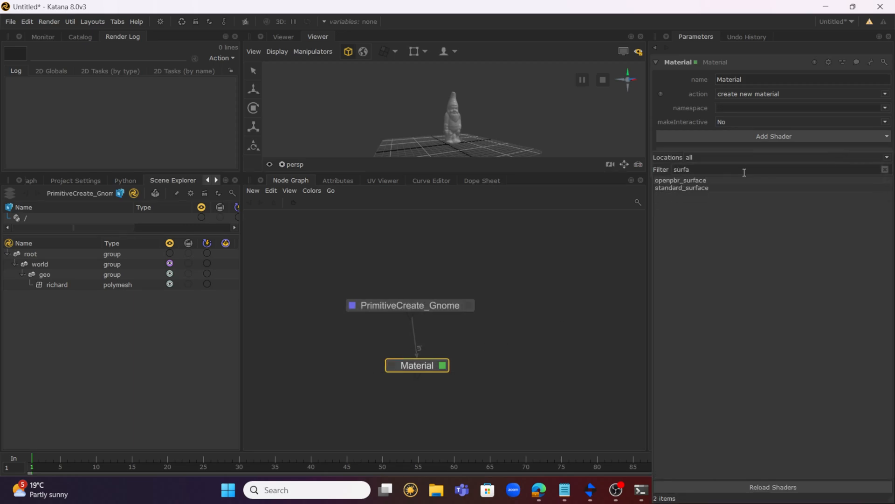
left_click(720, 187)
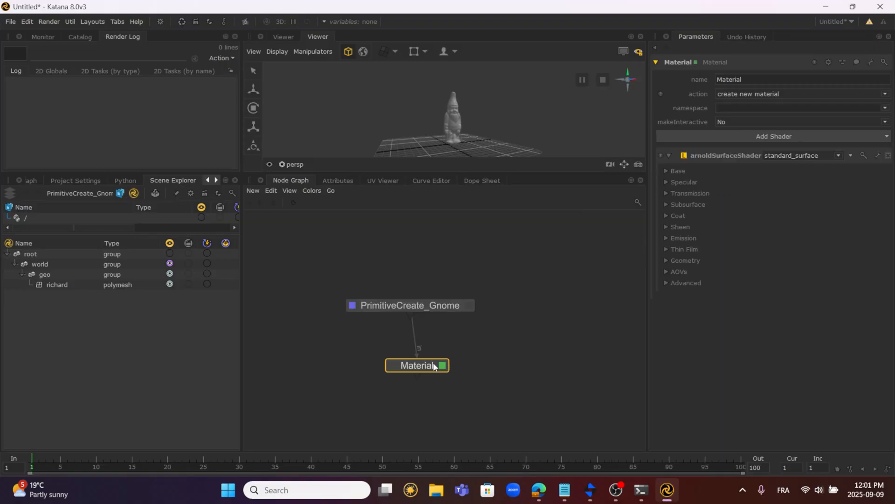
Align the Material node under PrimitiveCreate_Gnome and delete it from the node graph.
left_click_drag(434, 366, 427, 357)
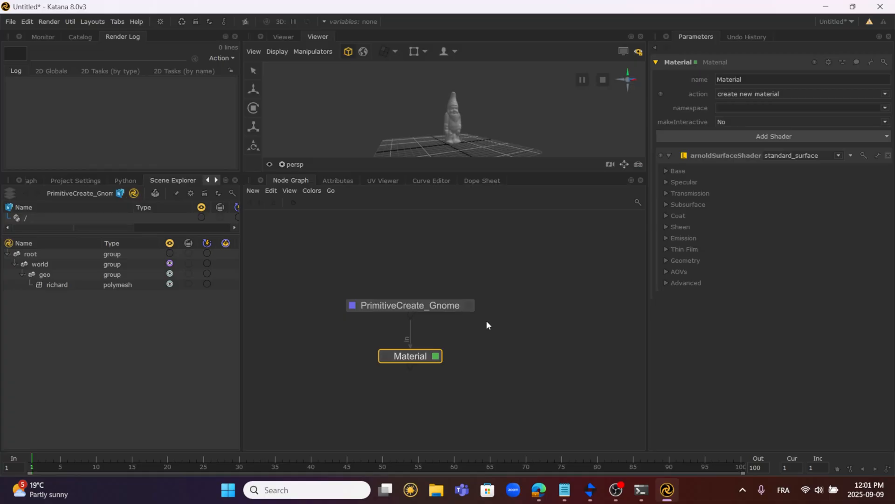
key("Delete")
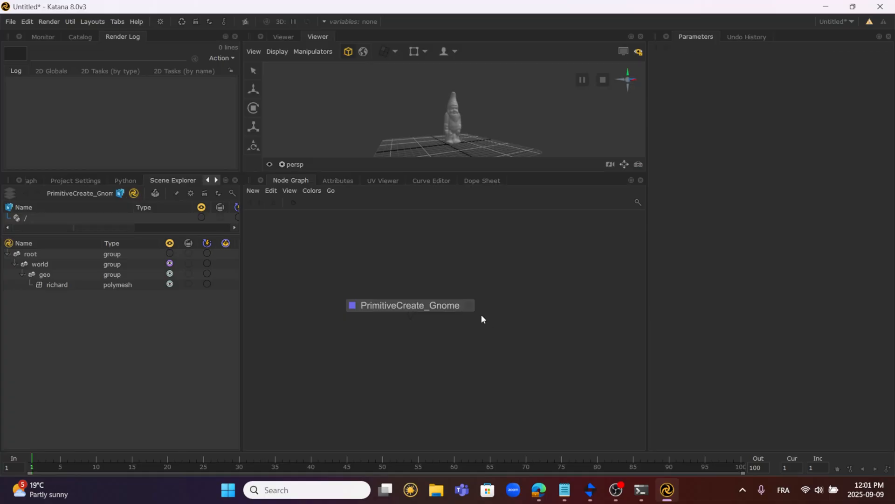
middle_click_drag(483, 288, 474, 262)
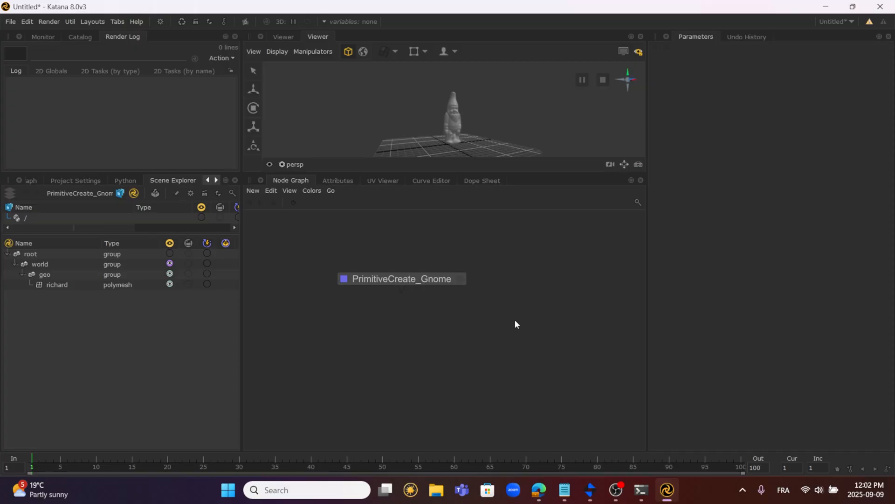
Add a NetworkMaterialCreate node to the node graph and place it below and to the right of PrimitiveCreate_Gnome.
key("Tab")
type("ne")
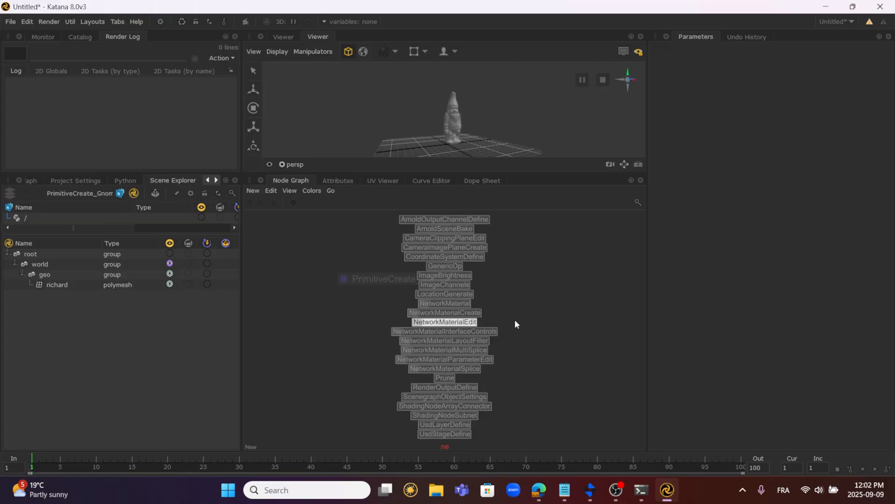
type("two")
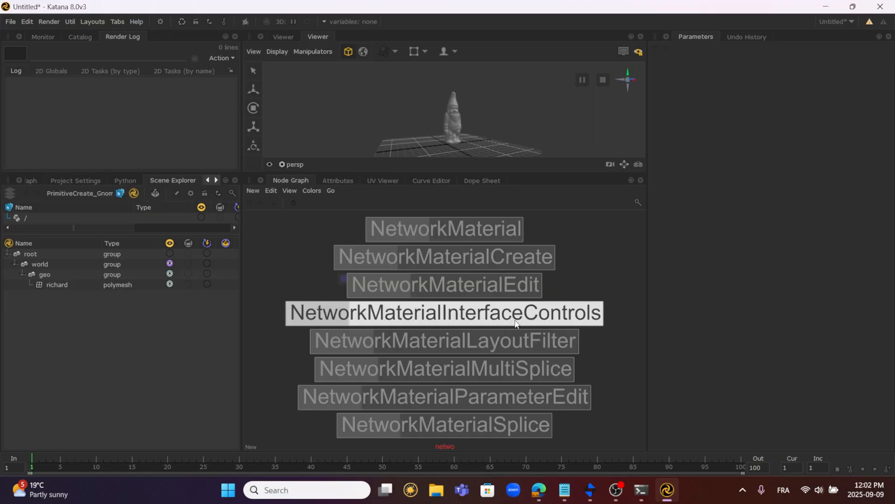
left_click(477, 259)
left_click(538, 316)
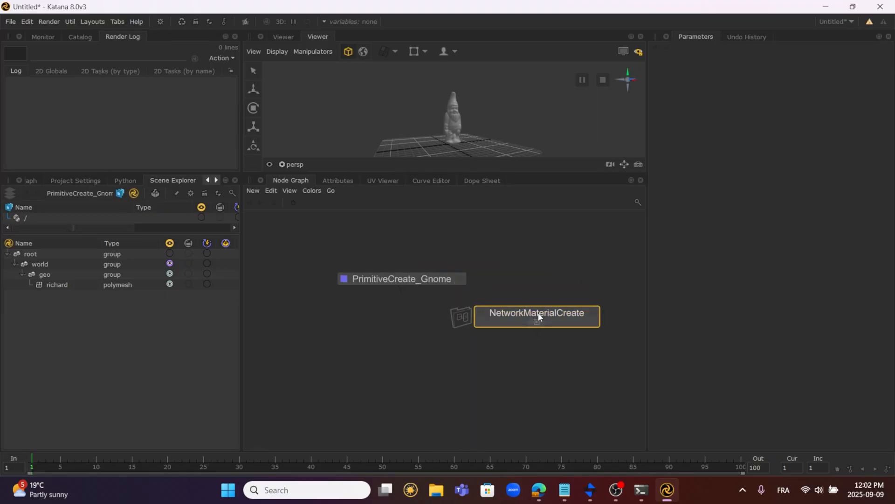
middle_click_drag(577, 267, 574, 247)
left_click_drag(566, 292, 568, 315)
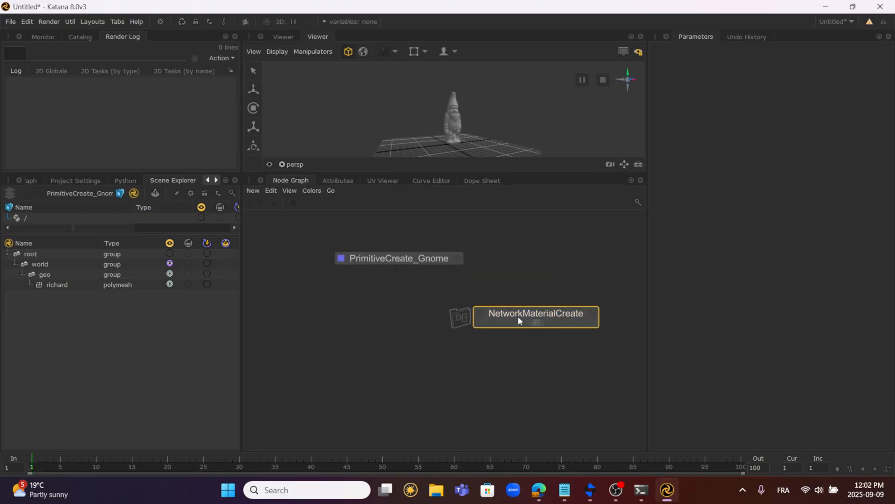
View the scene at NetworkMaterialCreate, select NetworkMaterial under materials in the scene graph, and show the node's parameters.
left_click(482, 313)
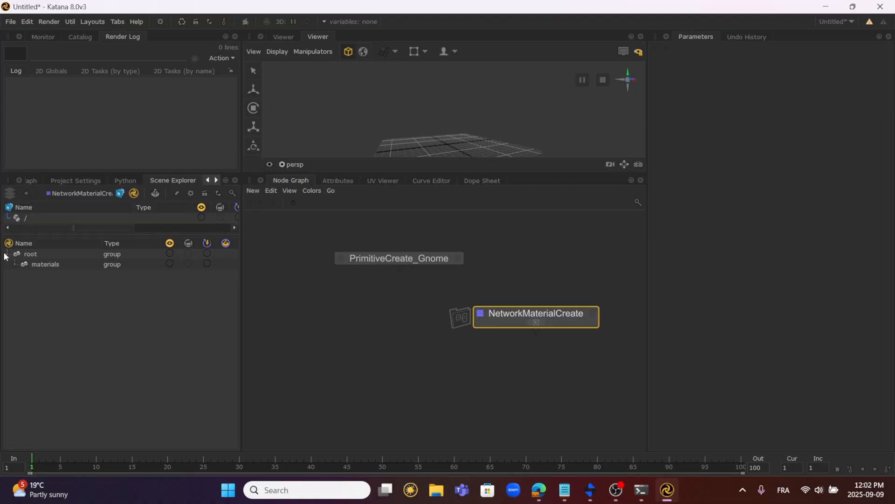
left_click(15, 264)
left_click(68, 275)
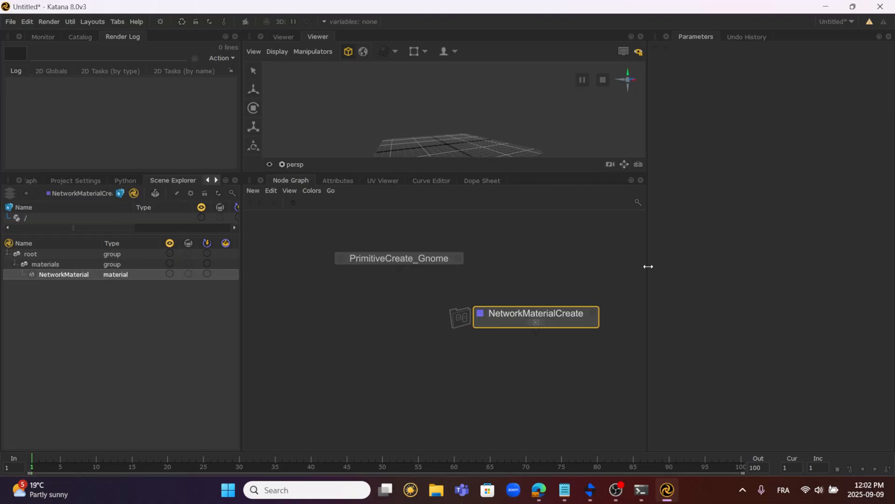
left_click(593, 315)
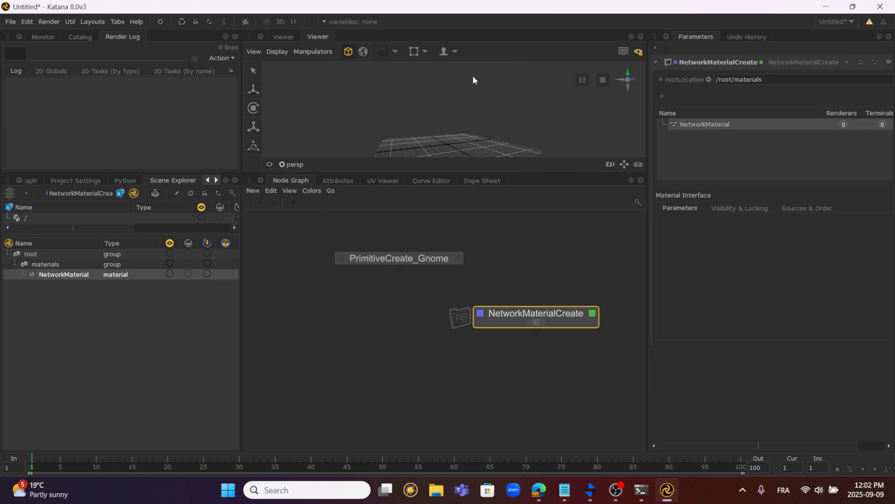
View the scene at PrimitiveCreate_Gnome, orbit to the gnome, and shift its node farther from NetworkMaterialCreate.
scroll(468, 87, "up", 3)
left_click_drag(462, 78, 494, 54, "alt")
left_click(341, 259)
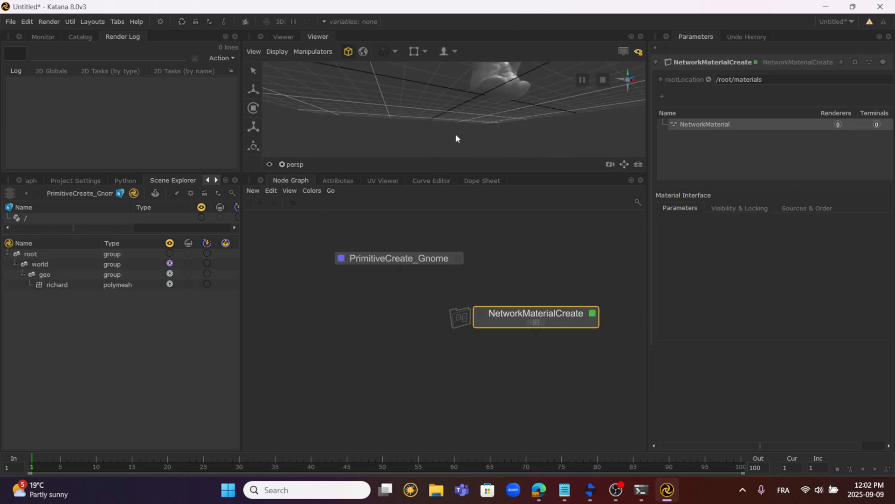
mouse_move(455, 133)
left_mouse_down("alt")
mouse_move(491, 97)
mouse_move(472, 129)
left_mouse_up("alt")
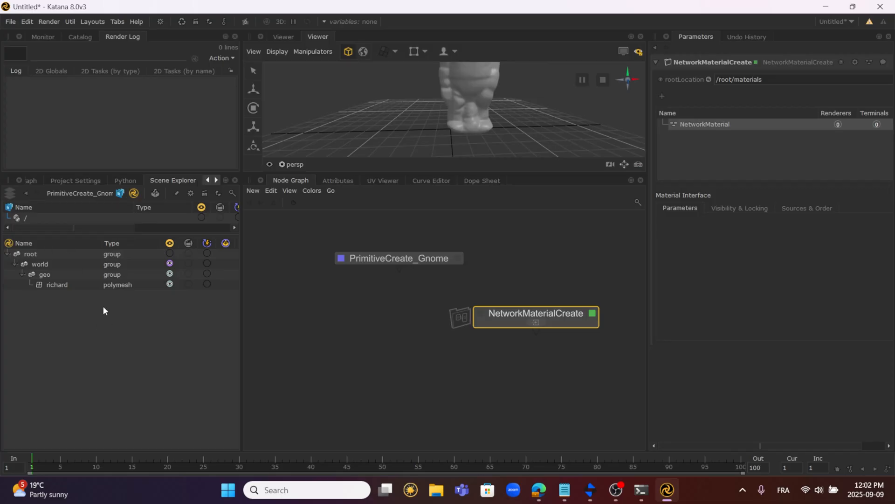
left_click(397, 335)
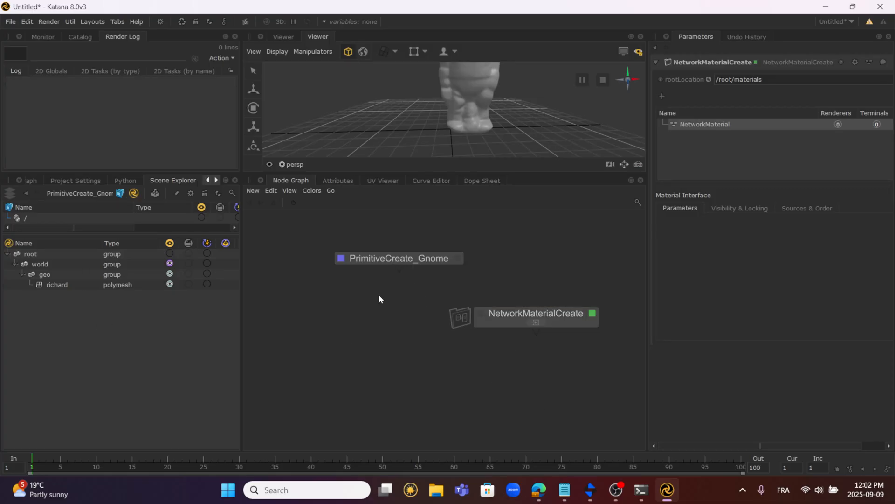
left_click_drag(392, 263, 375, 255)
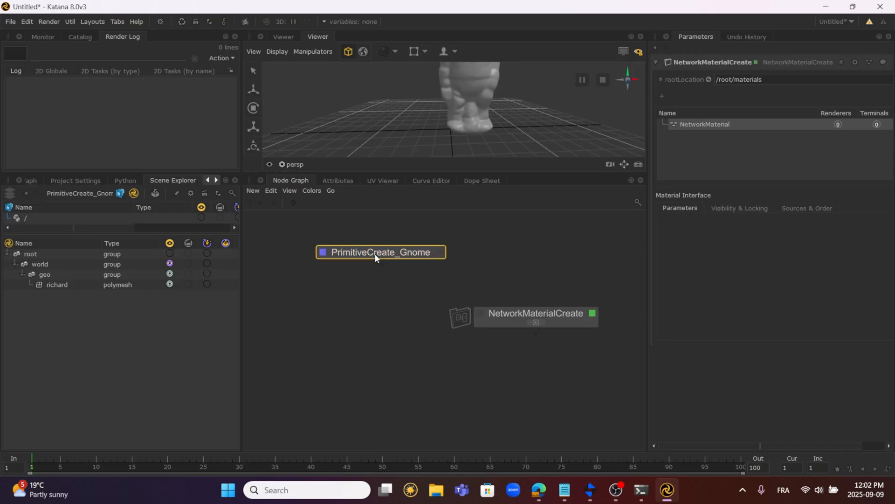
Try to join PrimitiveCreate_Gnome and NetworkMaterialCreate through a manually wired Merge node, and delete that Merge node.
key("Tab")
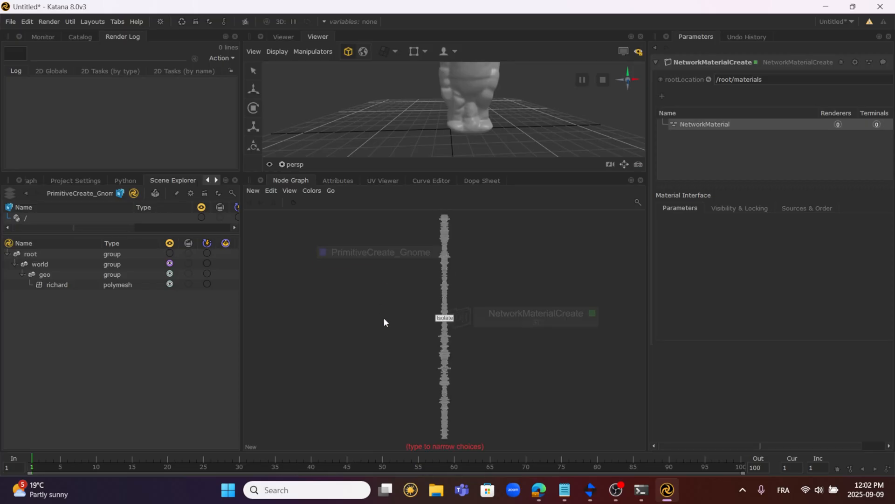
type("merge")
left_click(410, 417)
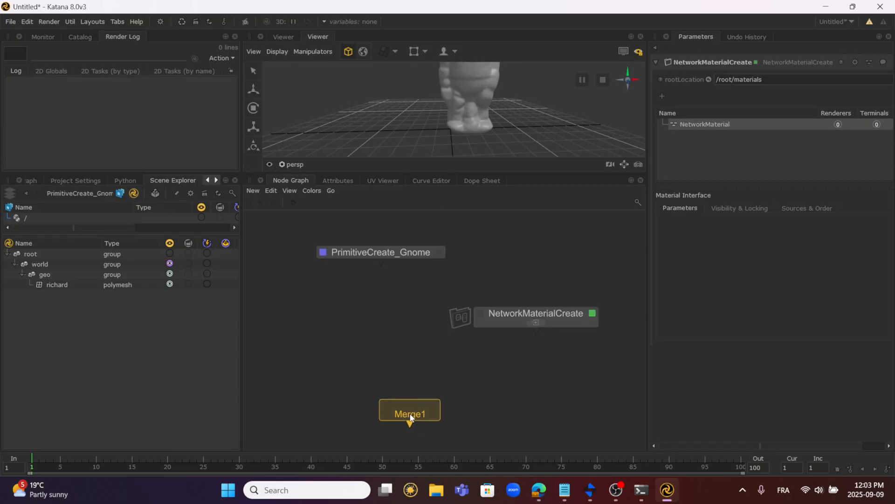
left_click(396, 389)
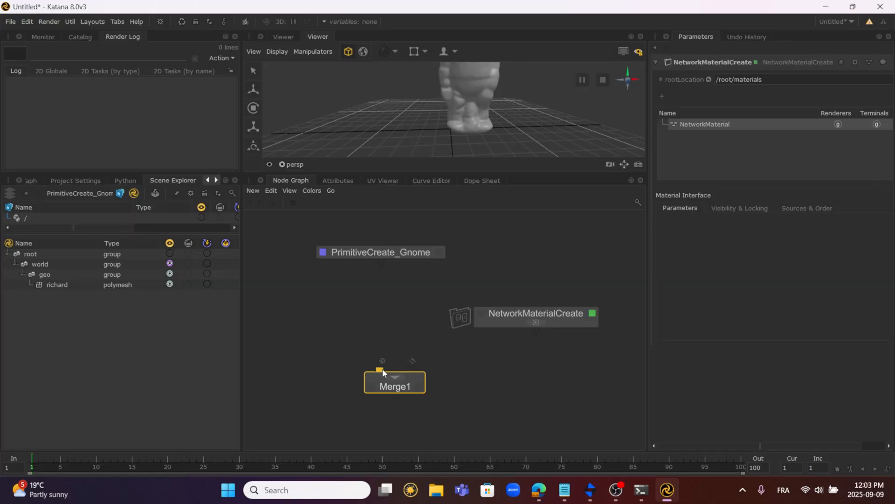
left_click_drag(380, 360, 381, 259)
left_click_drag(536, 334, 405, 372)
key("Delete")
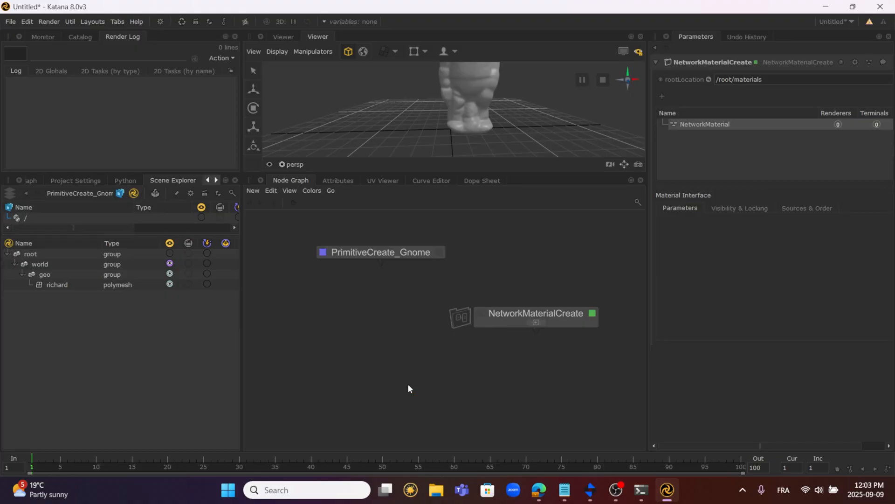
Merge PrimitiveCreate_Gnome and NetworkMaterialCreate into a new Merge node and place it beneath the gnome node.
left_click(414, 253)
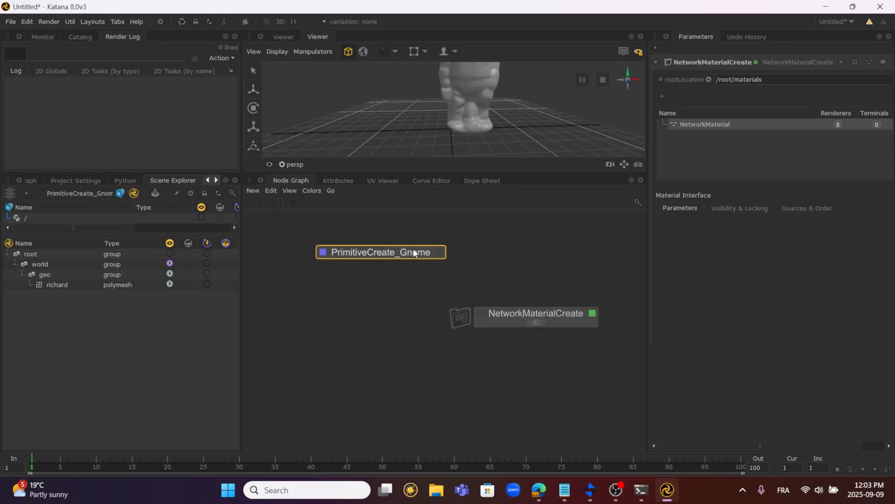
left_click(517, 315, "shift")
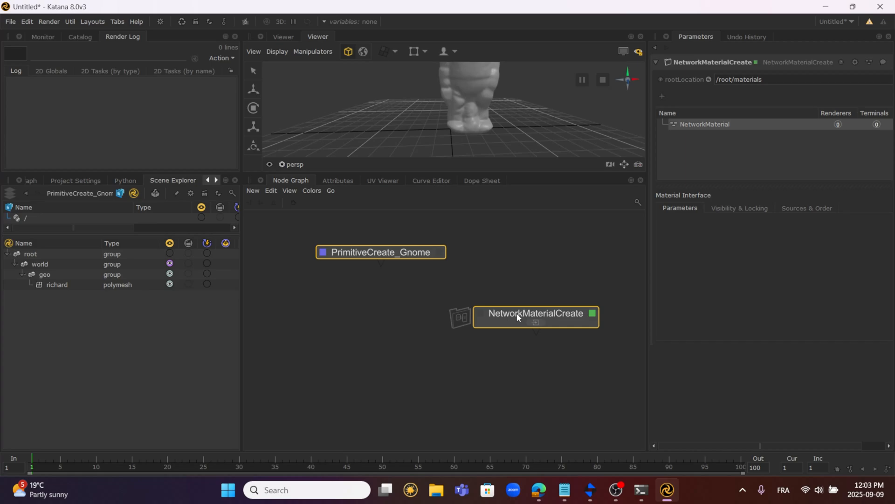
key("m")
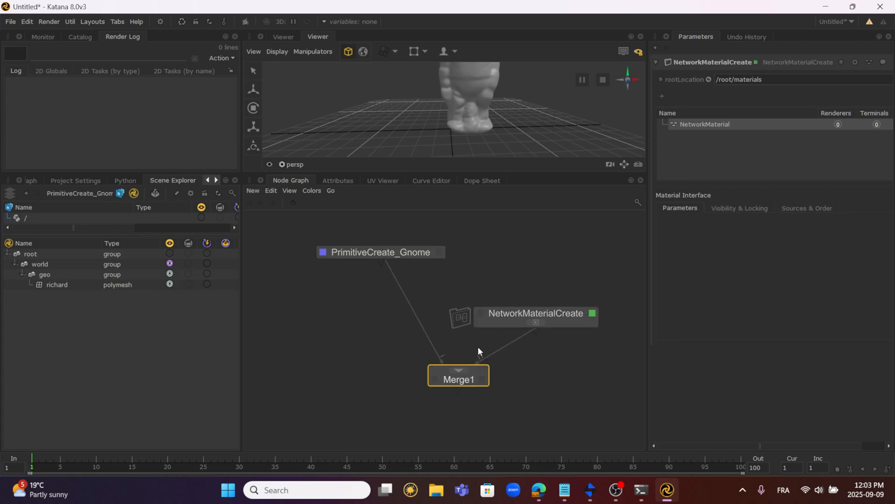
mouse_move(460, 382)
left_mouse_down()
mouse_move(394, 362)
mouse_move(401, 370)
left_mouse_up()
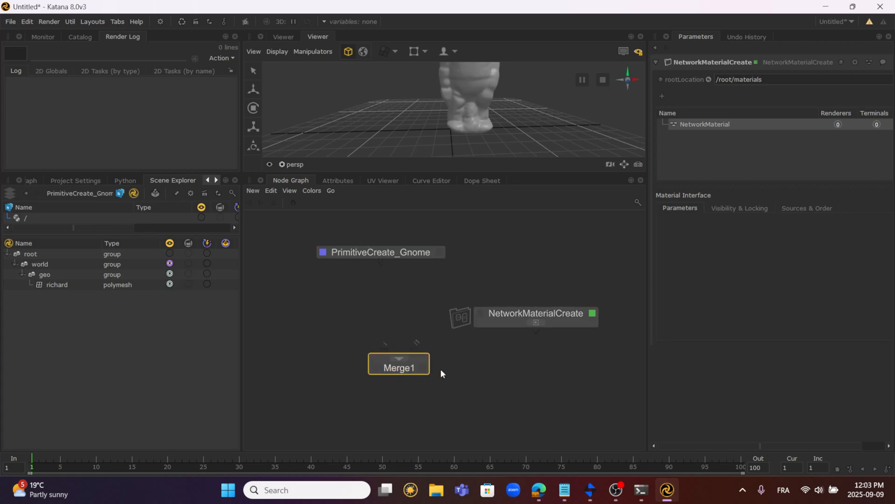
key("ctrl+z")
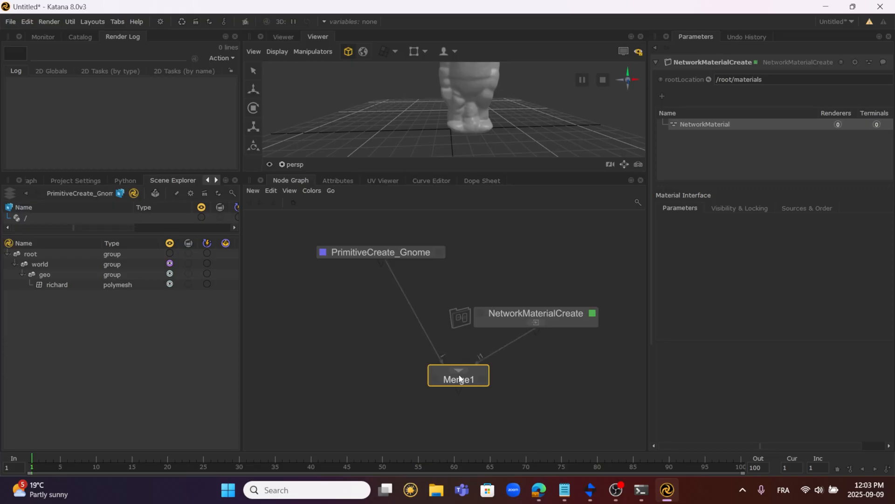
left_click_drag(461, 385, 388, 385)
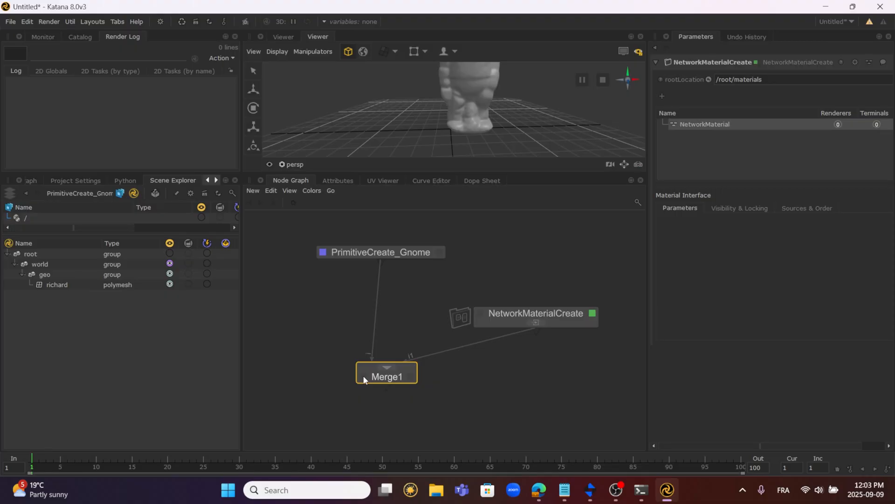
View and edit the Merge node, and name its first input primitive.
left_click(363, 376)
left_click(411, 377)
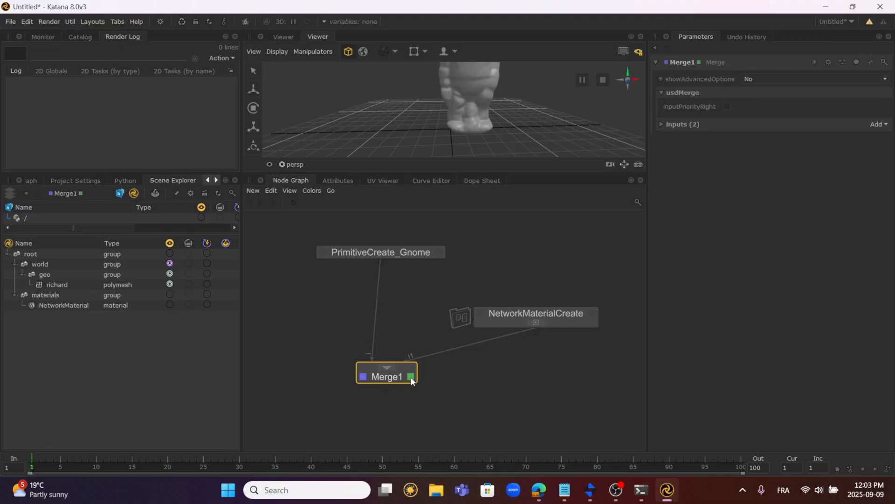
left_click(663, 126)
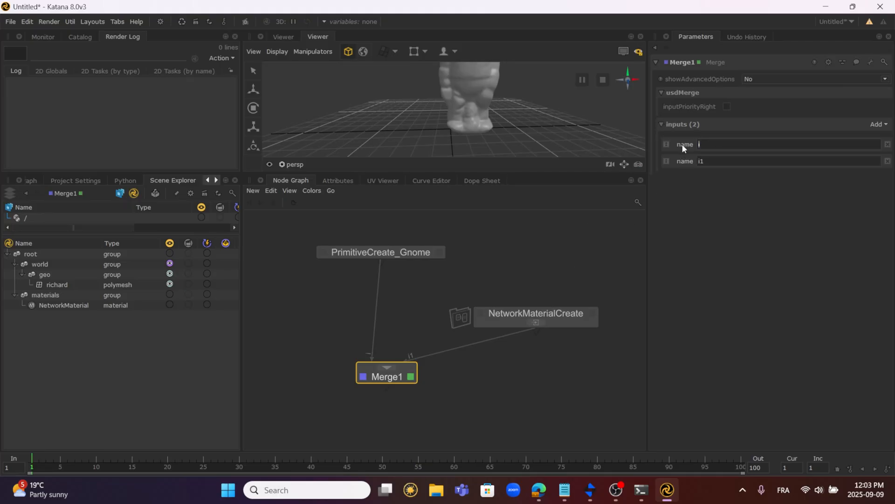
type("imtive")
key("Return")
scroll(375, 350, "up", 6)
scroll(384, 351, "down", 4)
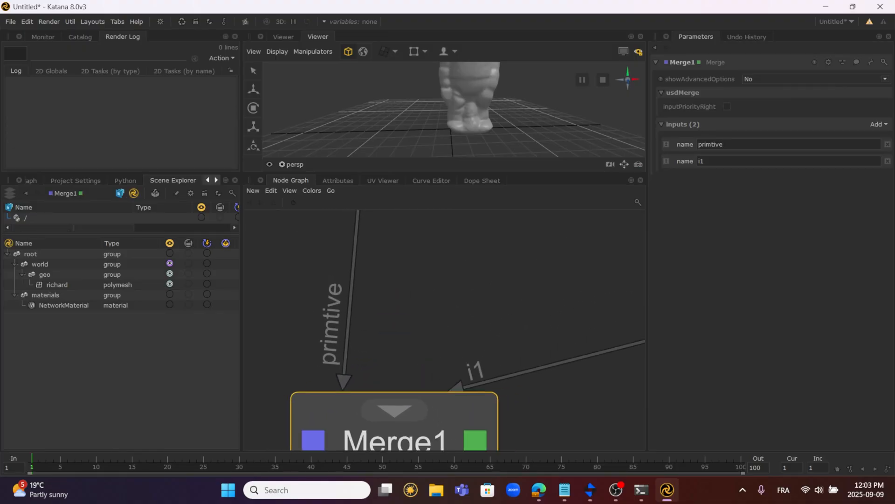
left_click(712, 140)
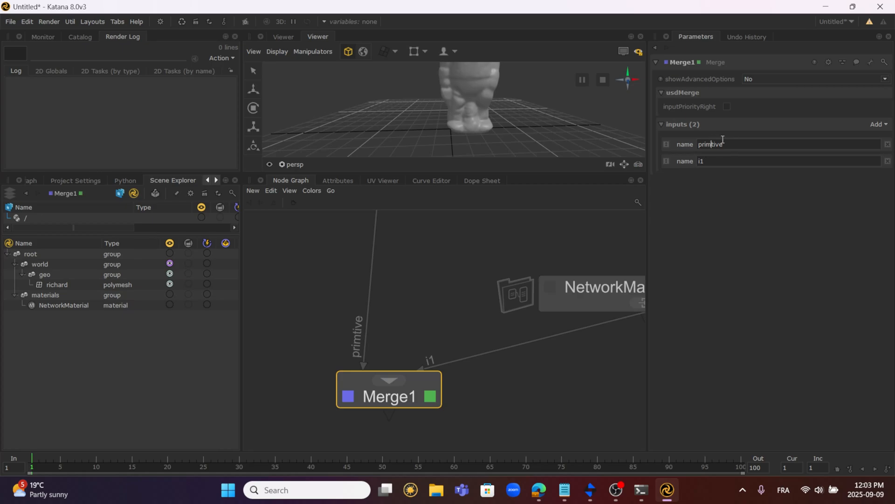
type("i")
Name the Merge node's second input NMC.
key("Tab")
key("Delete")
type("NMC")
key("Return")
scroll(405, 305, "down", 5)
scroll(466, 331, "up", 2)
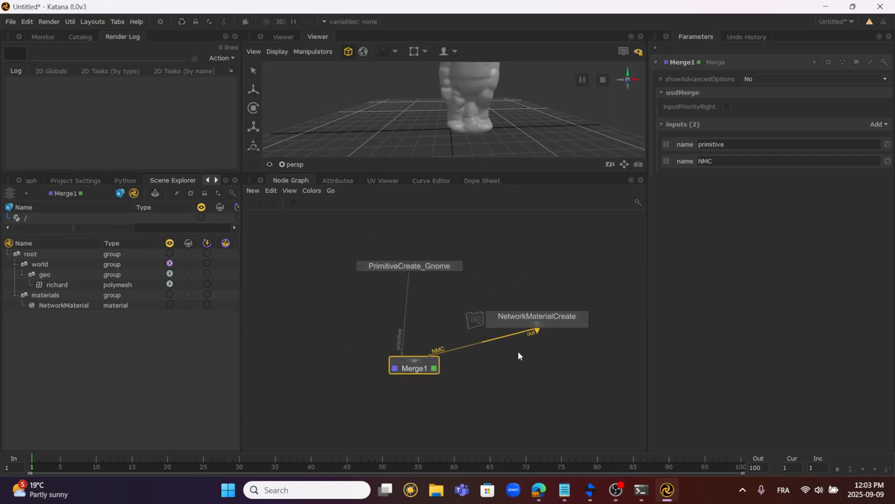
Straighten the Merge node under the gnome node and rename NetworkMaterialCreate's material as Gnome_mat.
left_click(80, 284)
left_click(88, 308)
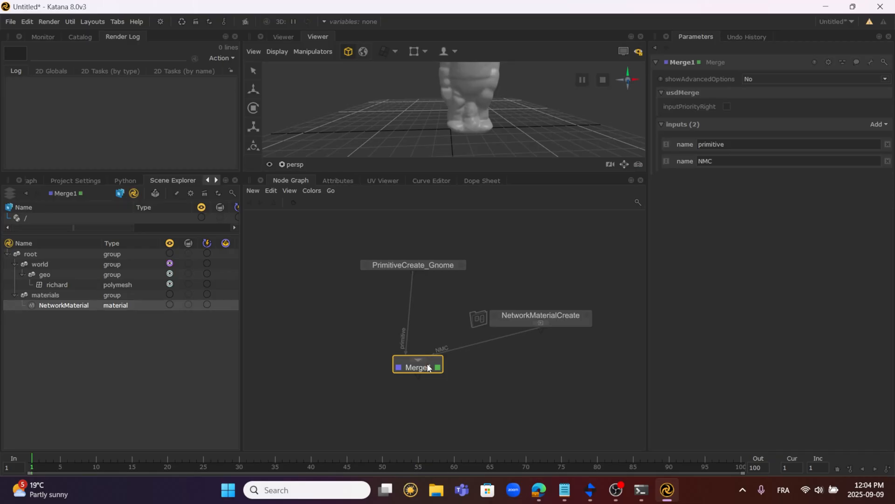
left_click_drag(420, 357, 426, 357)
left_click(588, 316)
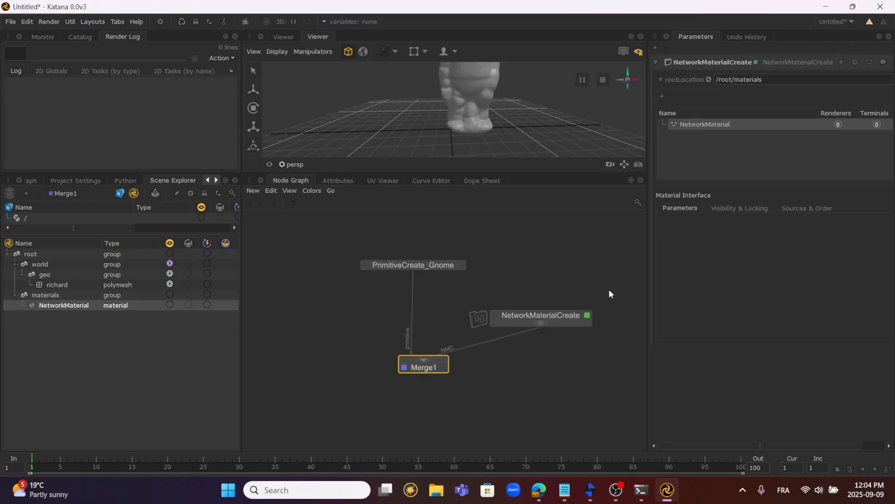
double_click(700, 124)
key("Return")
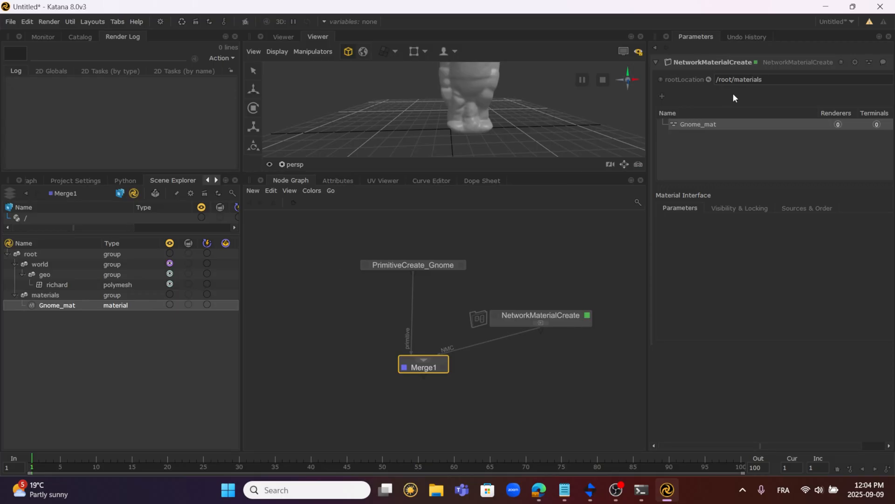
Set NetworkMaterialCreate's rootLocation to /root/materials/body and select Gnome_mat under body in the scene graph.
left_click(770, 78)
type("/")
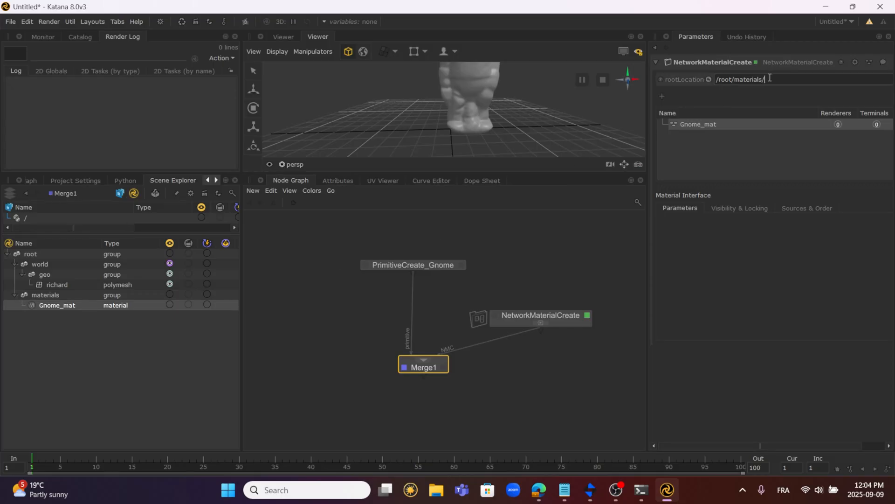
type("gonme")
left_click_drag(791, 82, 769, 83)
key("Return")
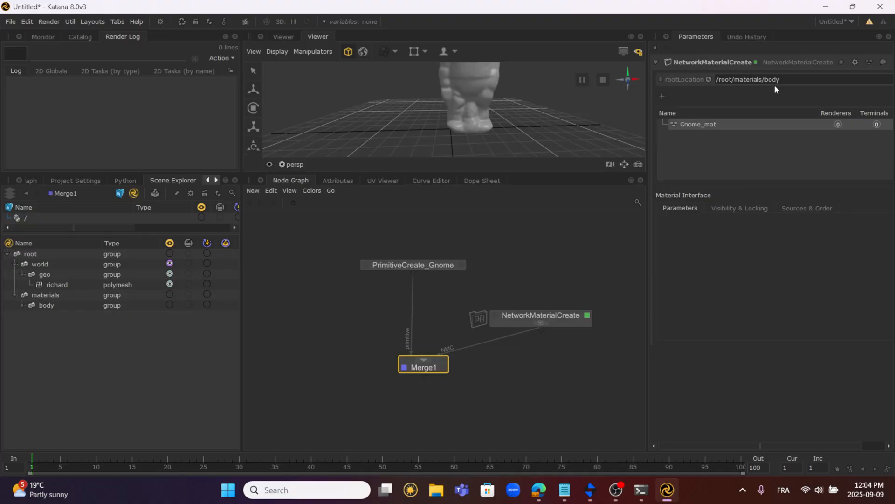
left_click(22, 305)
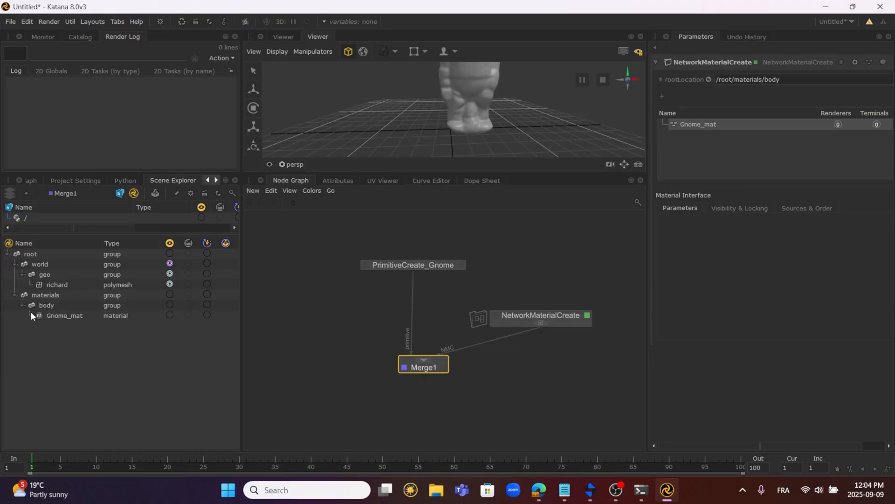
left_click(54, 315)
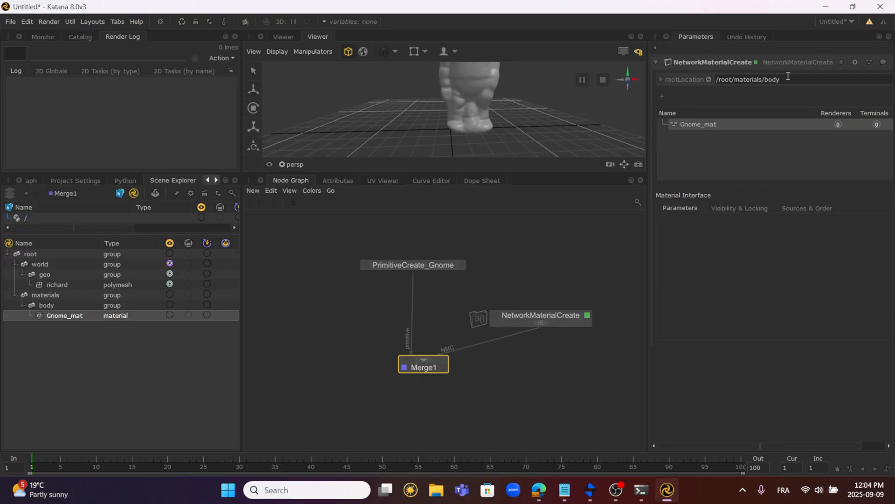
Restore NetworkMaterialCreate's rootLocation to /root/materials.
left_click_drag(769, 79, 791, 79)
key("BackSpace")
key("BackSpace")
key("BackSpace")
key("Return")
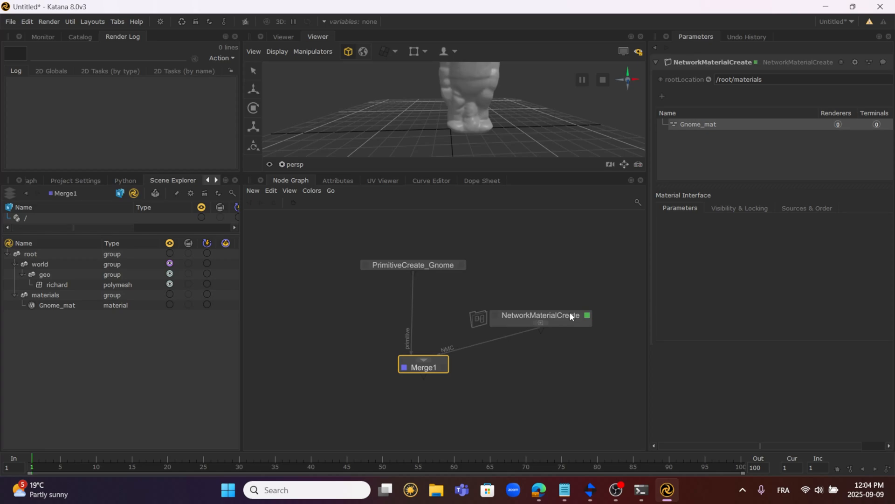
scroll(570, 312, "up", 5)
scroll(526, 313, "down", 4)
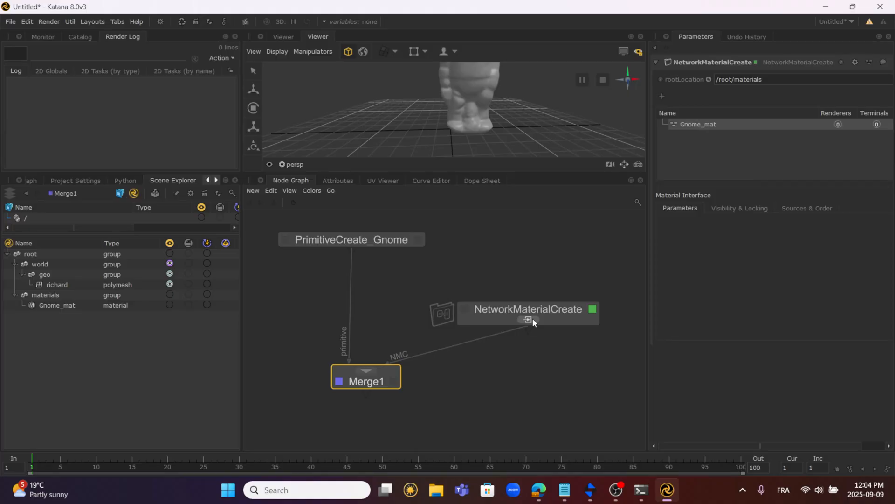
Open the inside of the NetworkMaterialCreate node and expand Gnome_mat's arnold outputs.
left_click(549, 314)
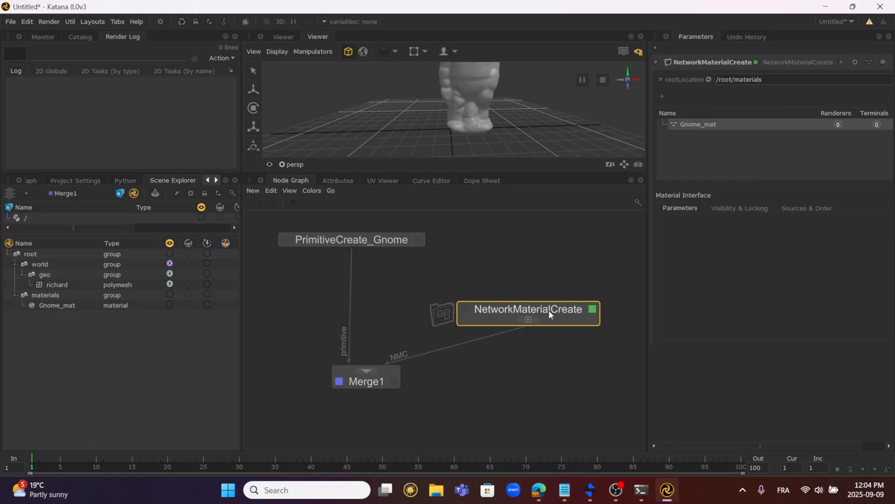
double_click(550, 310)
left_click(584, 273)
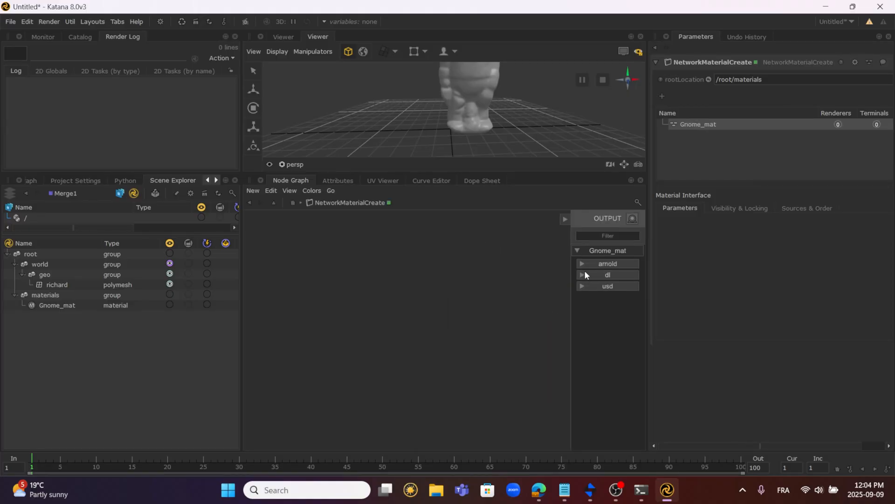
left_click(580, 264)
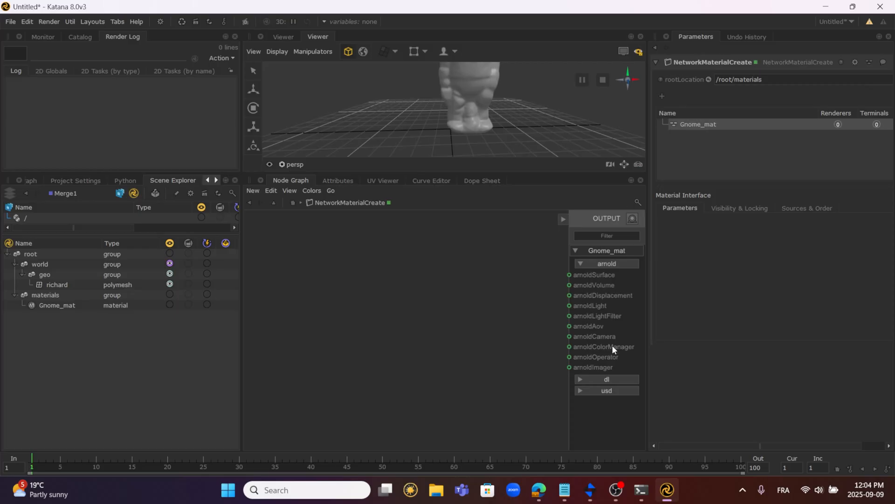
key("space")
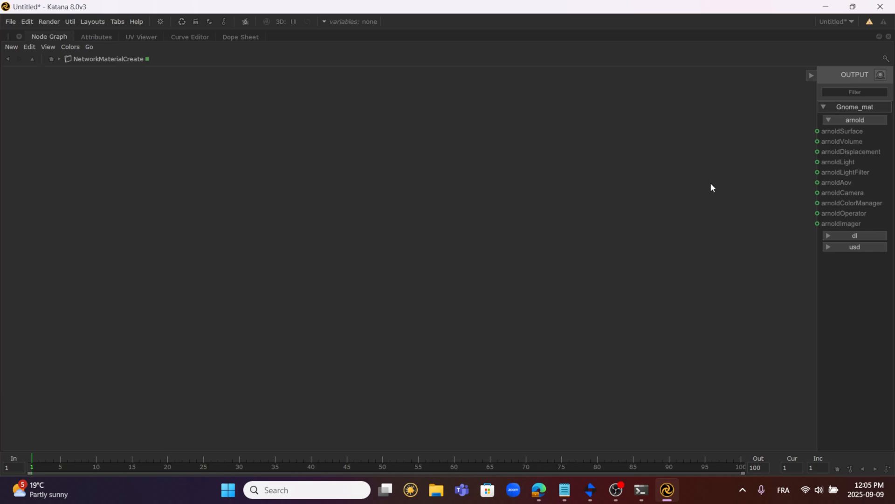
key("space")
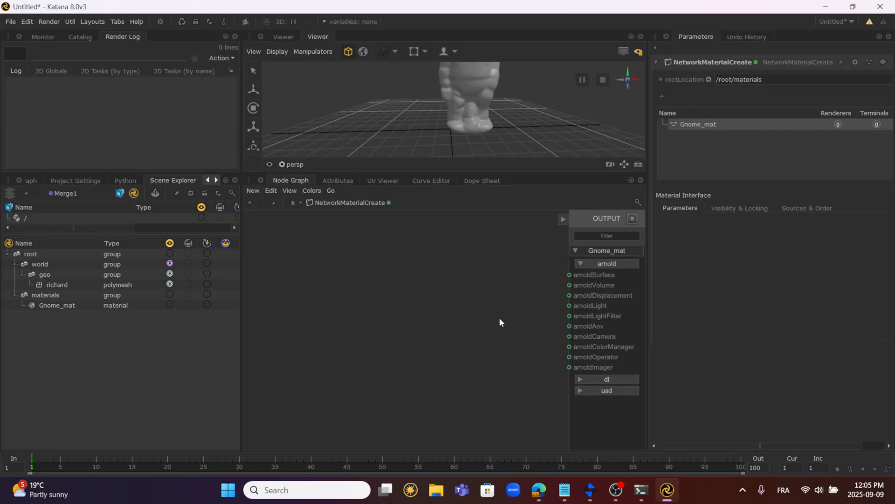
key("Tab")
type("arn")
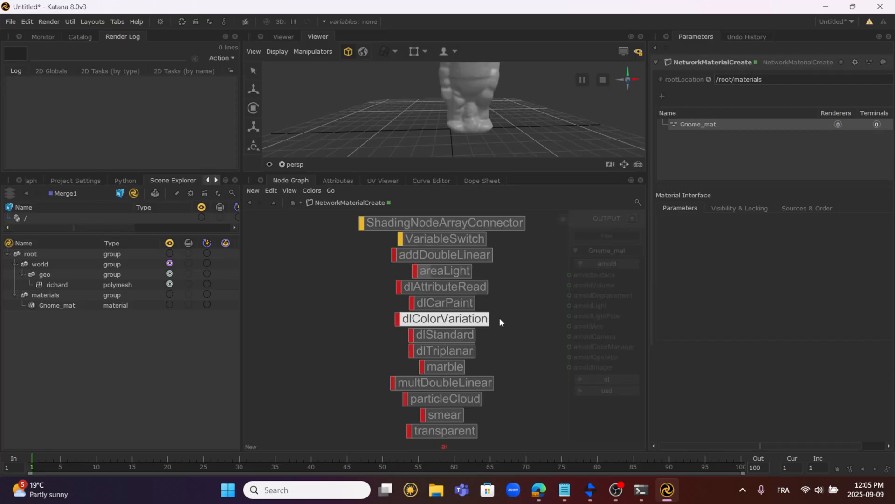
key("BackSpace")
key("BackSpace")
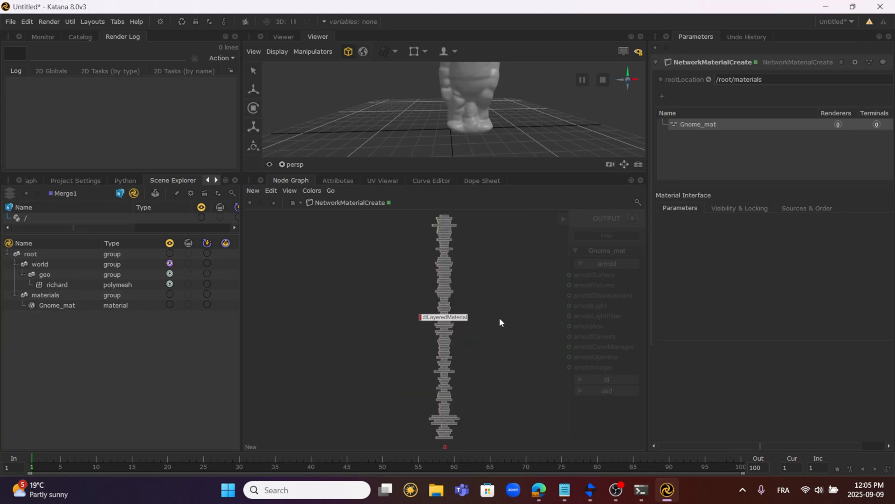
type("a")
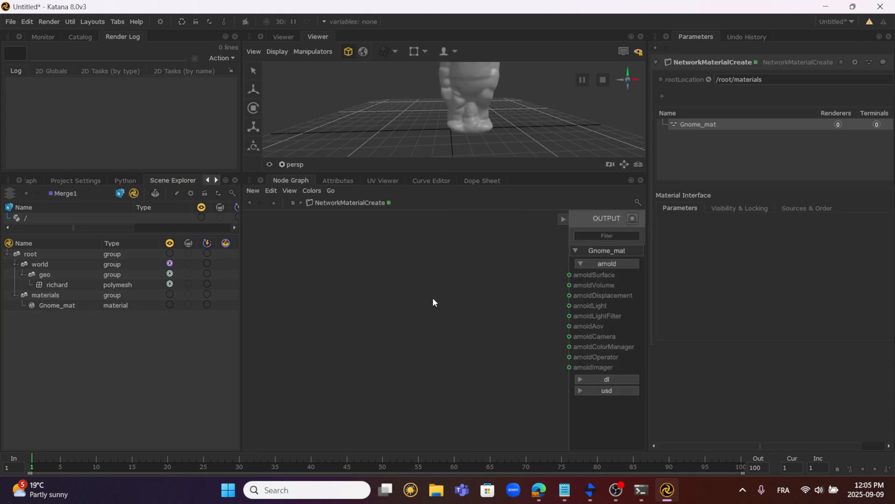
Switch the shading node choices to arnold and place an ArnoldShadingNode inside the material network.
key("Tab")
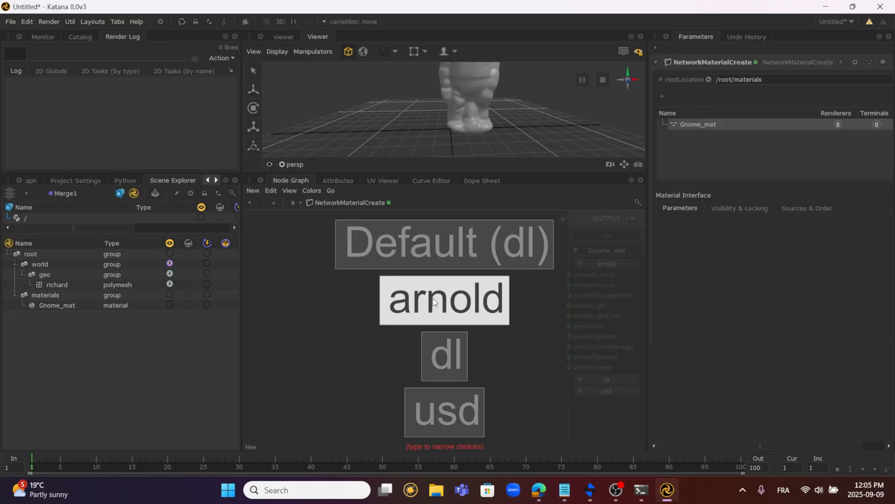
left_click(433, 298)
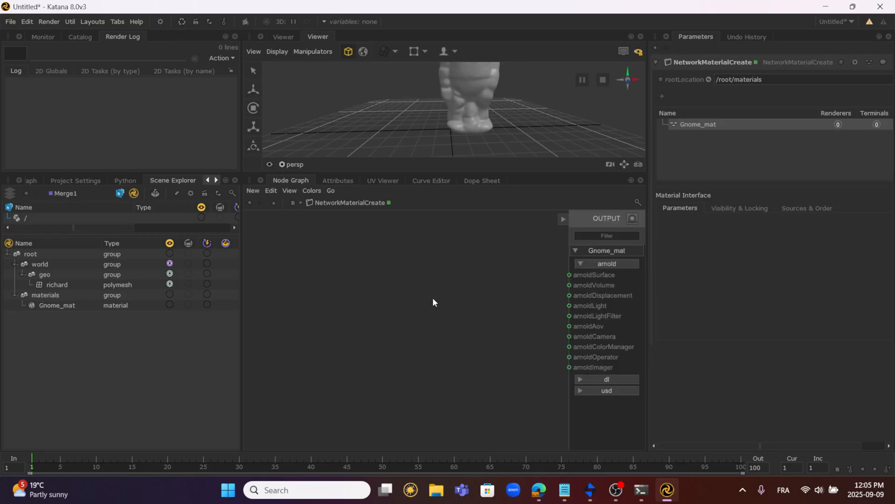
key("Tab")
type("a")
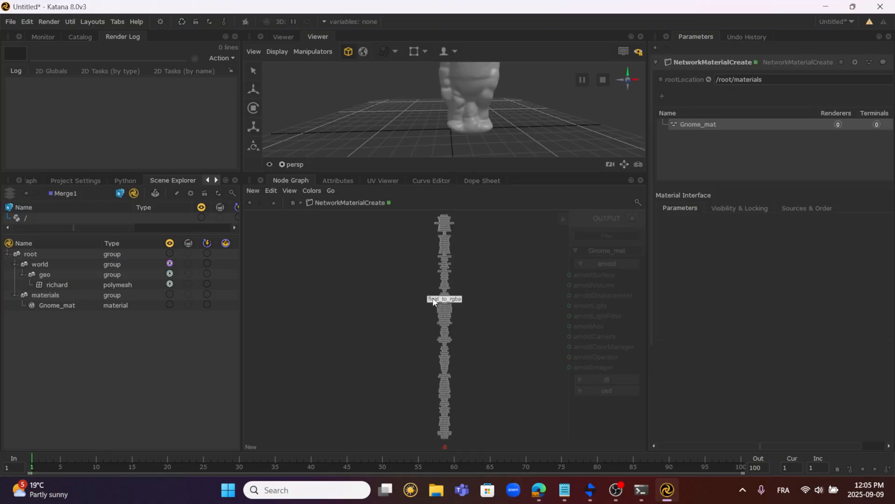
type("rn")
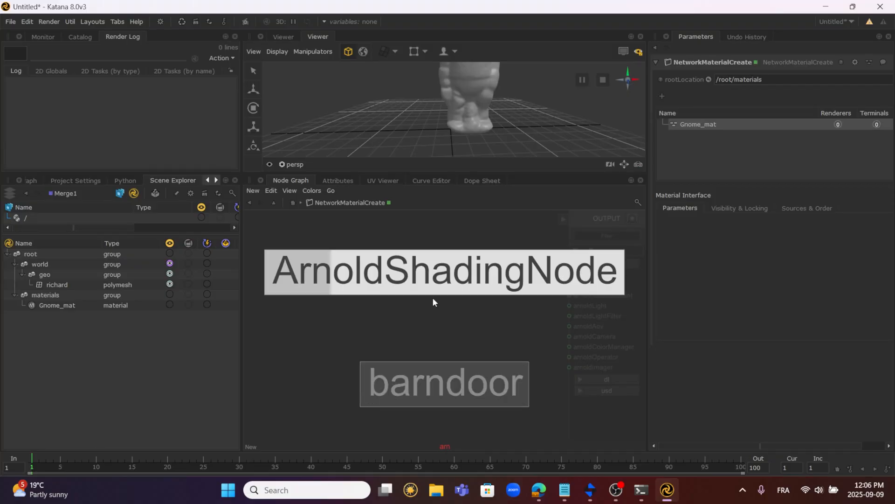
left_click(448, 284)
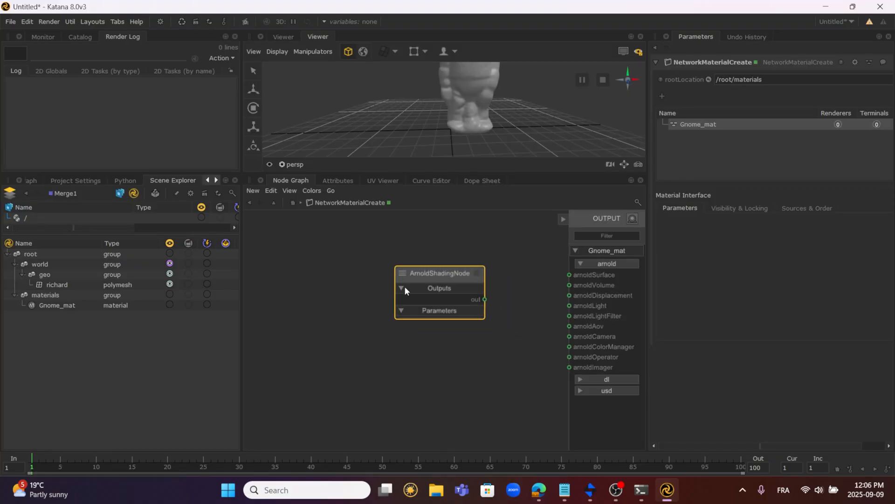
left_click(404, 289)
Place a standard_surface node below the ArnoldShadingNode and delete it again.
type("stan")
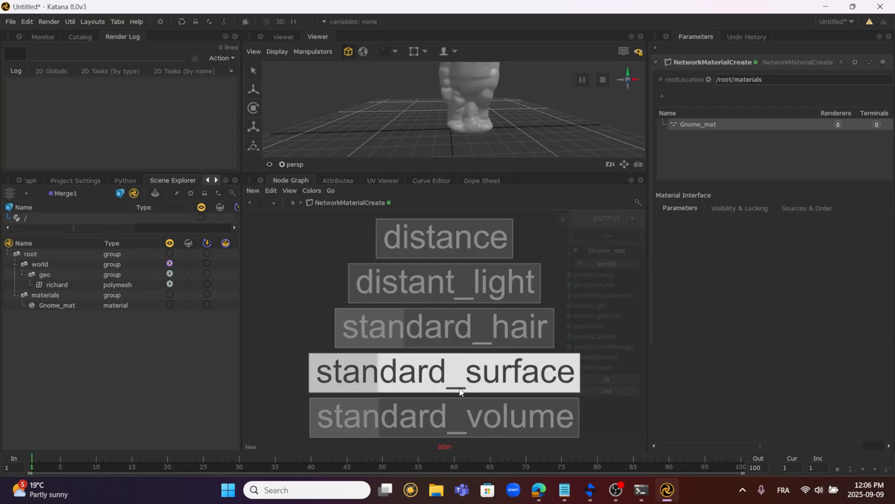
left_click(460, 373)
left_click(438, 342)
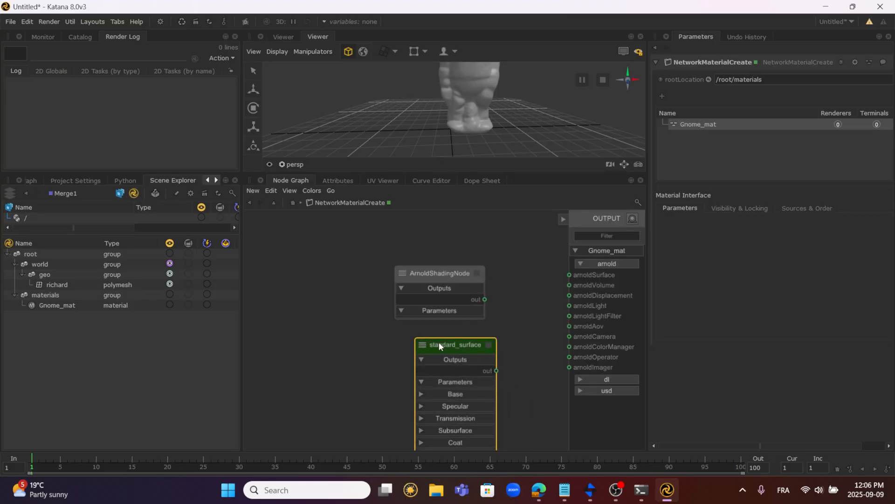
key("Delete")
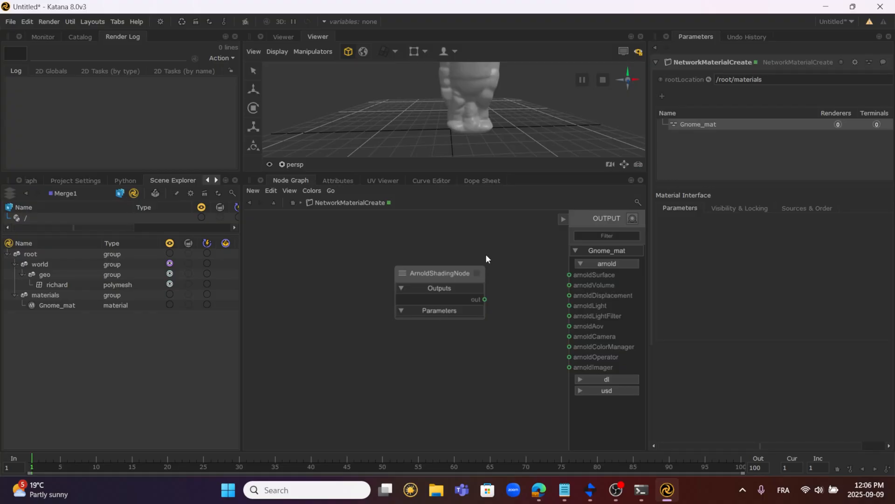
Open the ArnoldShadingNode's parameters and set its nodeType to standard_surface.
left_click(478, 273)
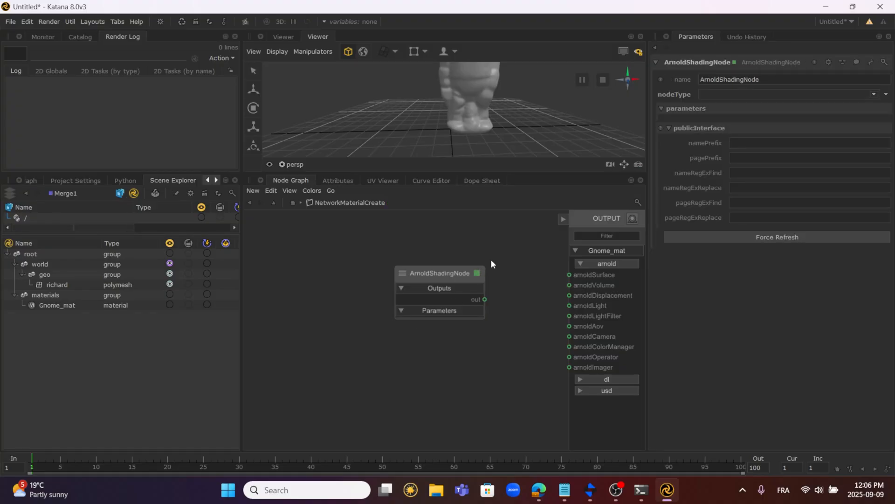
left_click(873, 95)
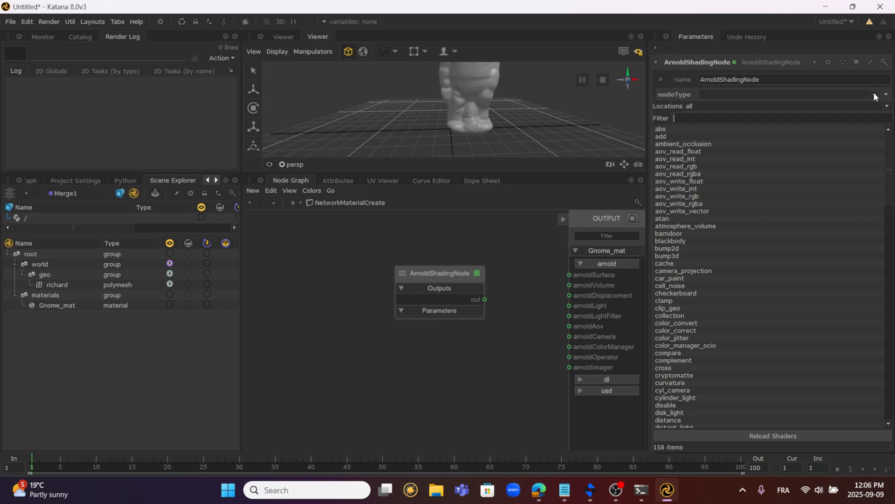
type("sta")
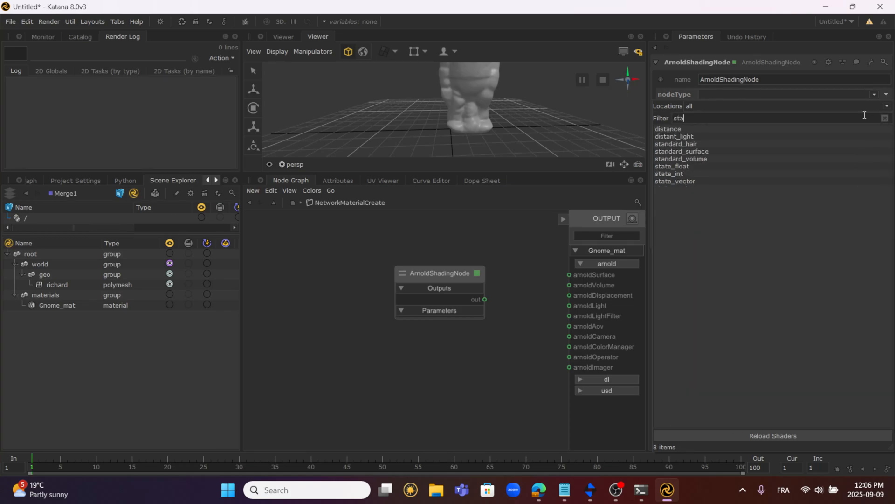
left_click(721, 151)
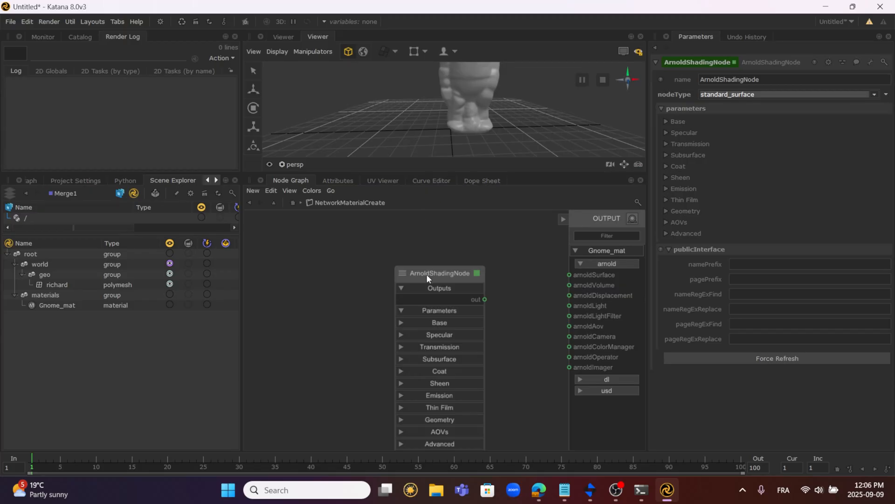
Move the ArnoldShadingNode away from the outputs and connect its out port to Gnome_mat's arnoldSurface.
left_click_drag(427, 276, 370, 250)
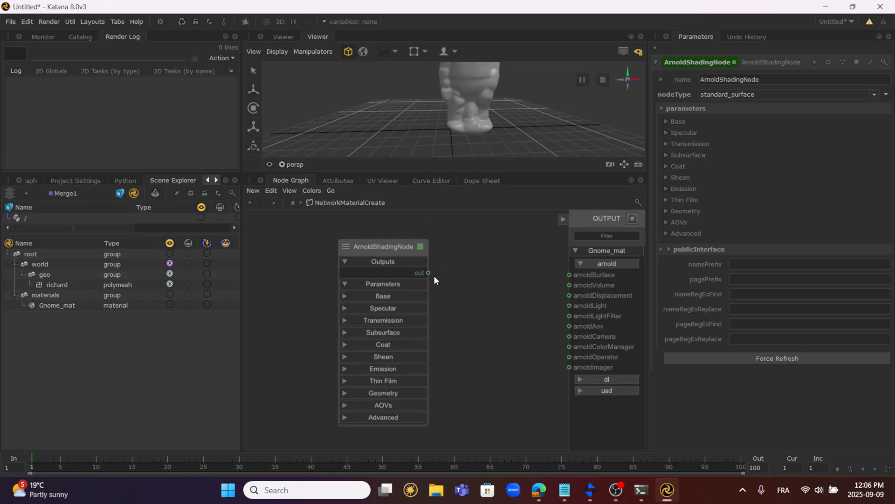
left_click(428, 272)
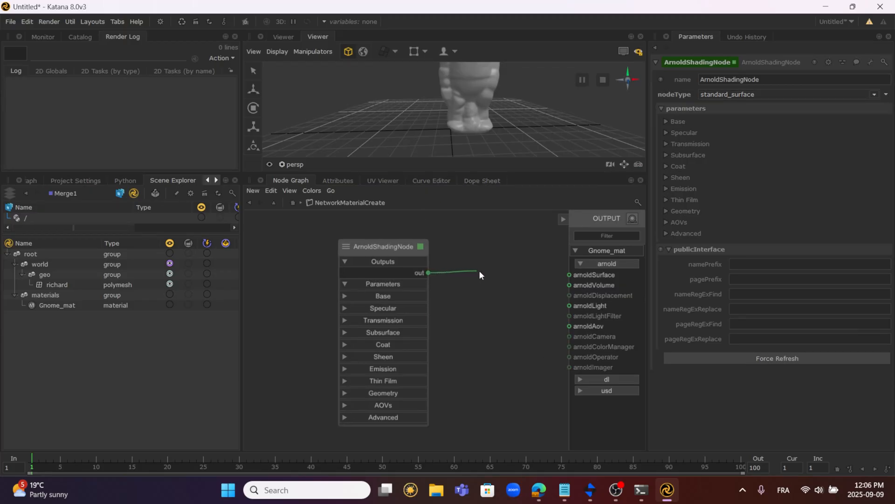
left_click(572, 274)
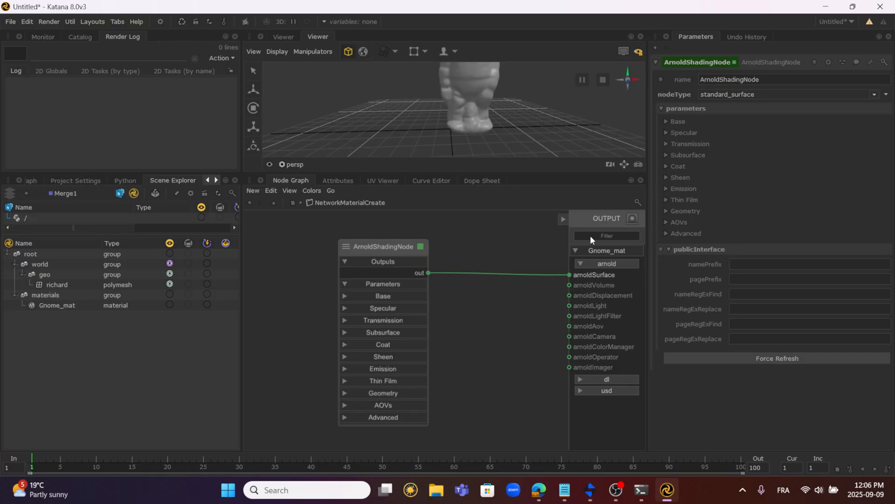
Expand the shader's Base, Specular and Geometry parameters and set base_color to teal, with red about 0.1187 and green about 0.3992.
left_click(667, 121)
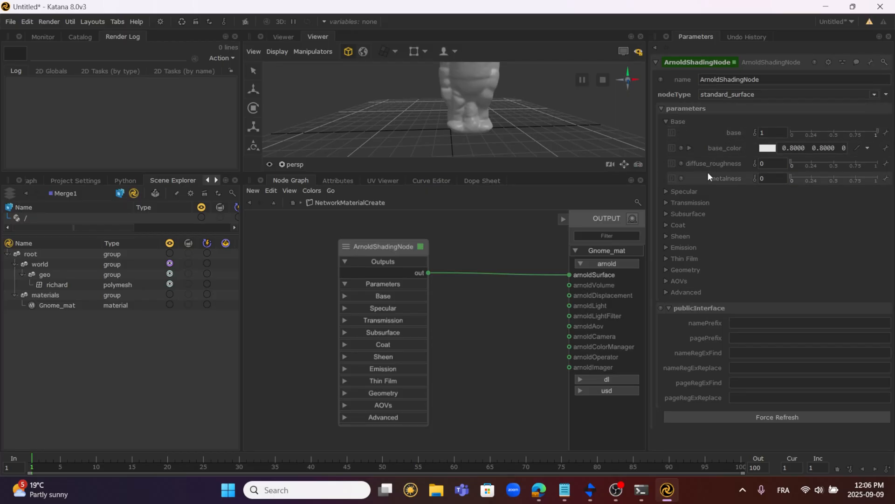
left_click(665, 192)
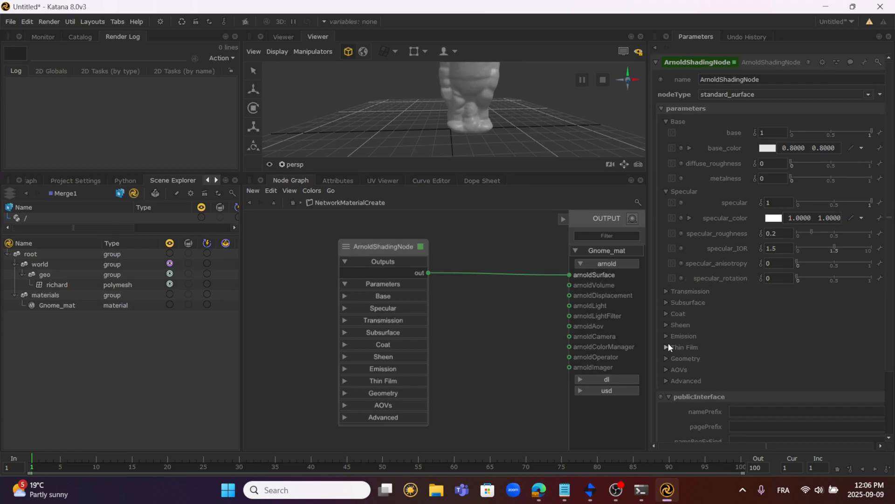
left_click(667, 357)
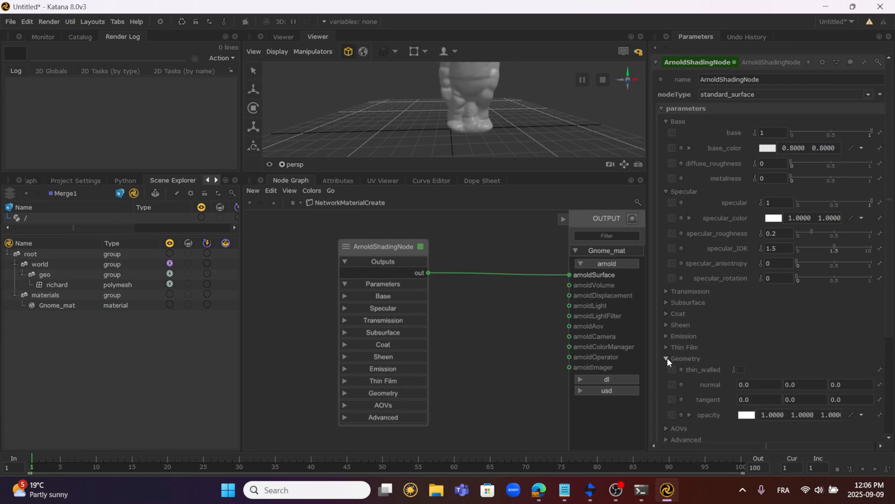
left_click(774, 150)
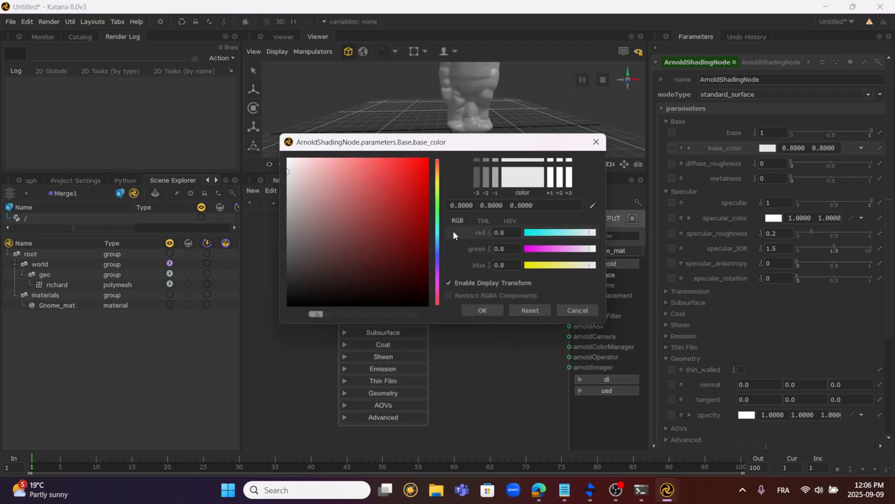
mouse_move(537, 249)
left_mouse_down()
mouse_move(556, 248)
mouse_move(543, 233)
left_mouse_up()
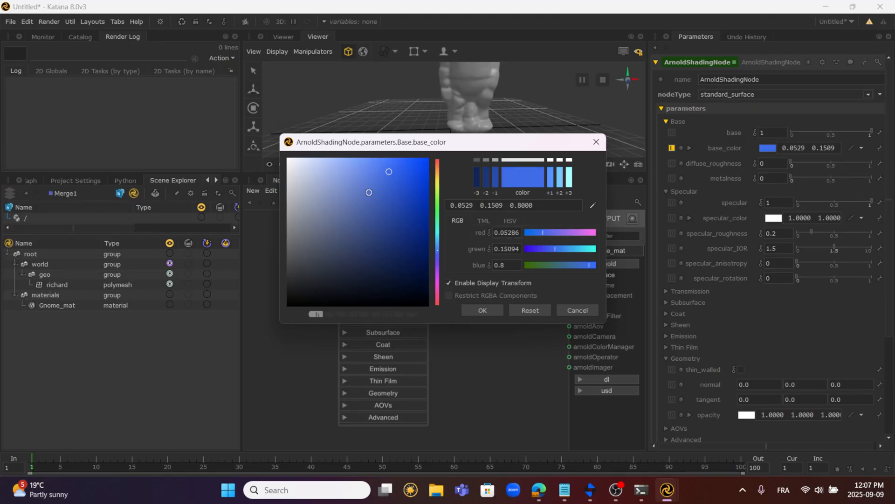
left_click(362, 192)
left_click_drag(579, 265, 566, 251)
left_click(351, 207)
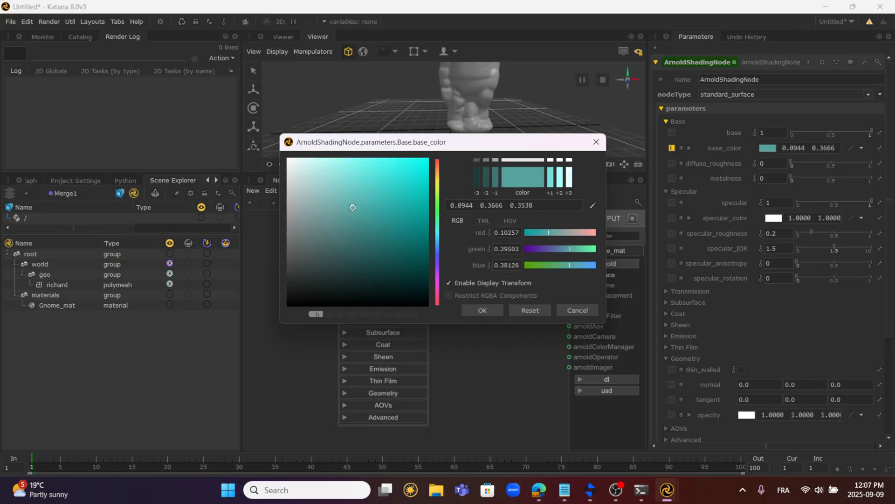
left_click(482, 310)
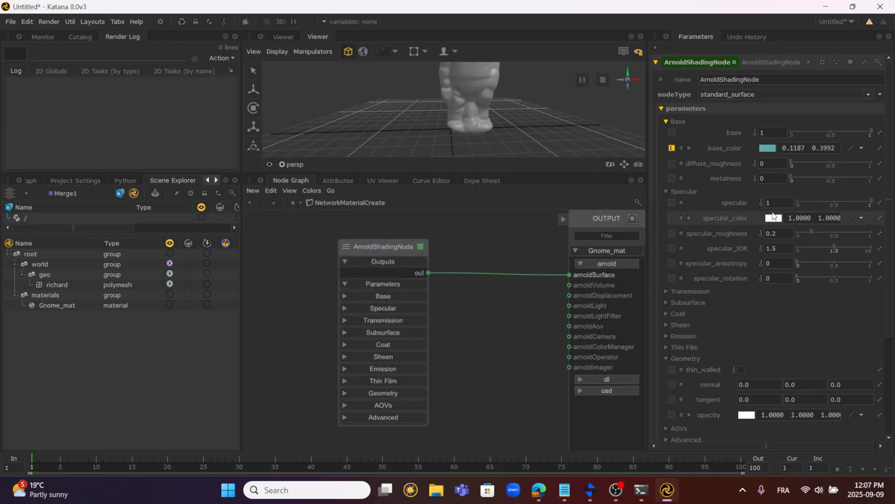
Set the shader's specular_roughness to 0 and metalness to 0.5.
double_click(777, 237)
type("0")
key("Return")
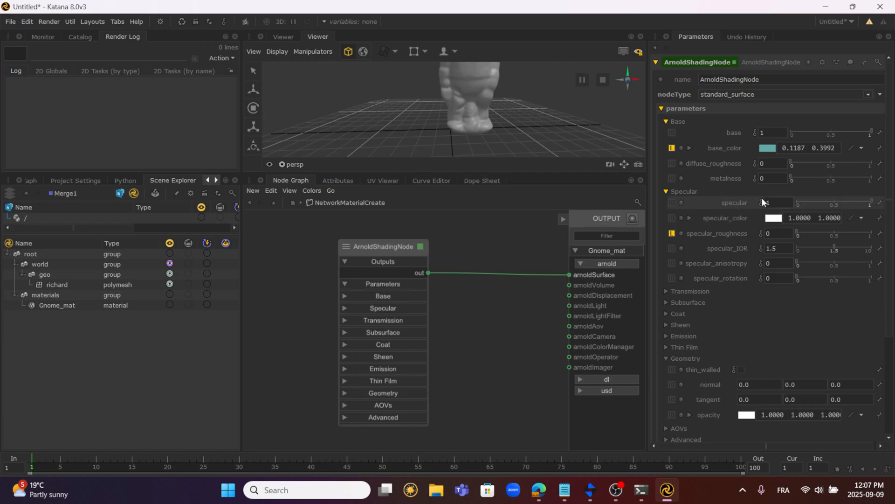
left_click(795, 178)
left_click_drag(794, 179, 831, 178)
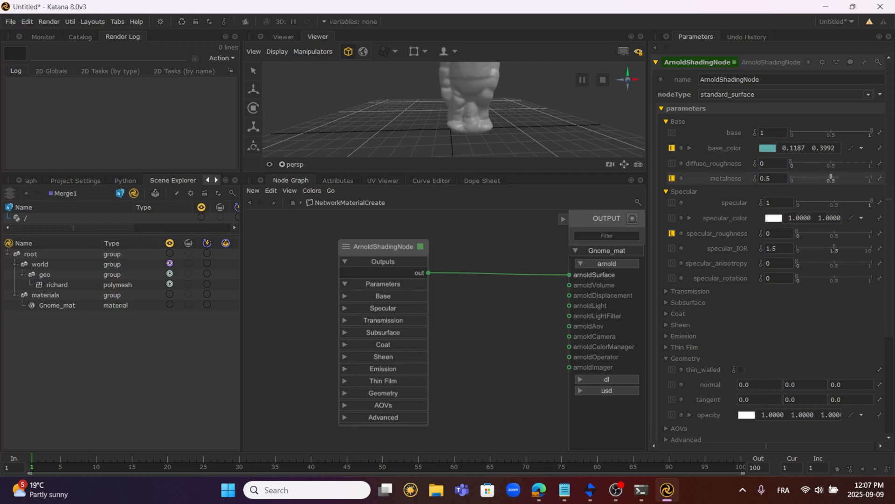
Leave the material network and return to the top-level node graph, briefly revisiting NetworkMaterialCreate's contents.
left_click(296, 204)
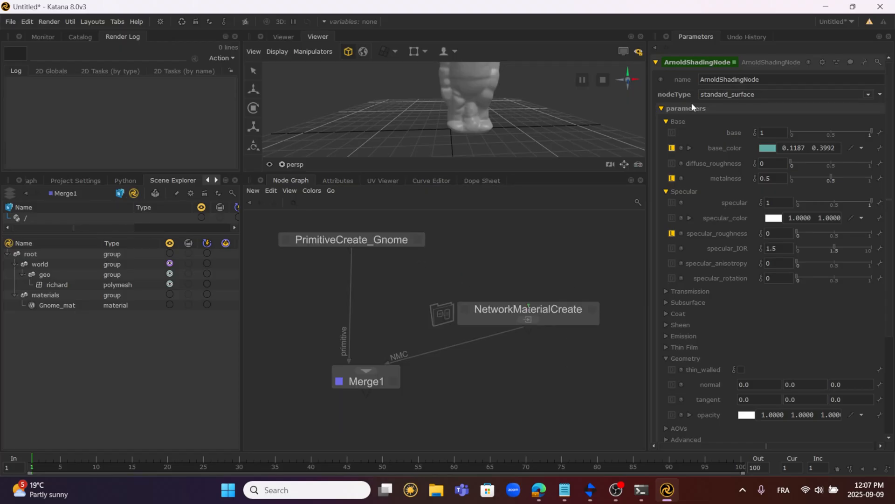
left_click(530, 320)
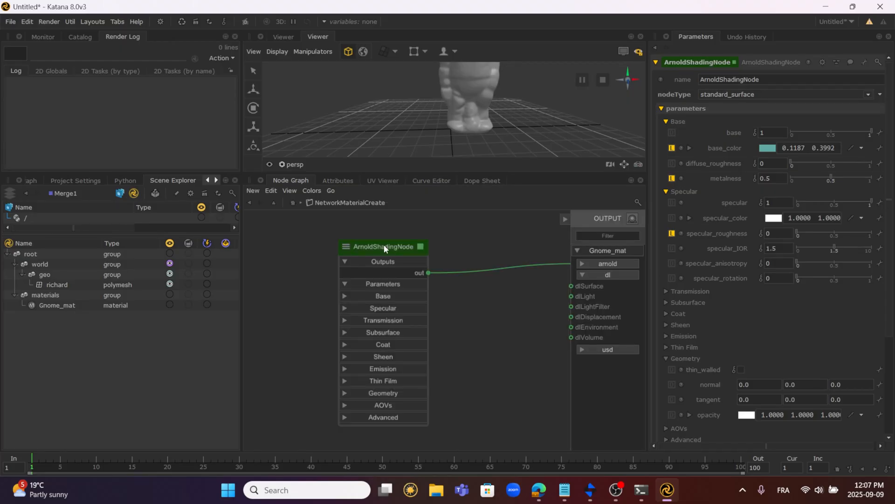
left_click(293, 203)
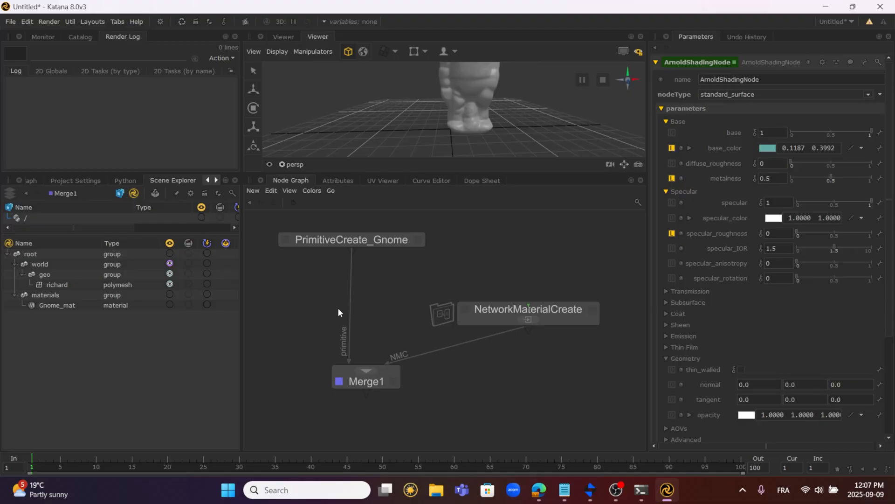
Move Merge1 and NetworkMaterialCreate slightly higher in the node graph to make room below the merge.
left_click_drag(494, 140, 466, 122, "alt")
left_click_drag(383, 381, 385, 369)
left_click_drag(537, 321, 544, 302)
left_click(400, 370)
Create a MaterialAssign node below Merge1 and connect its input to Merge1's output.
left_click(381, 410)
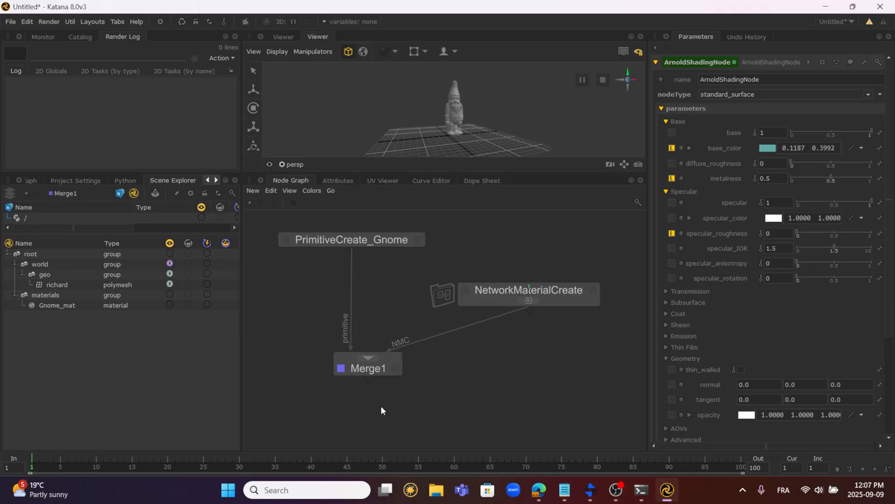
key("Tab")
type("mat")
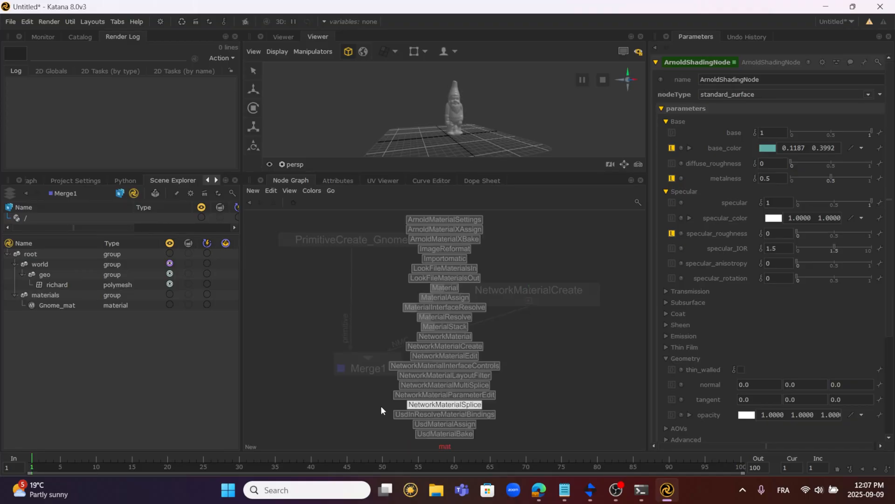
type("erial")
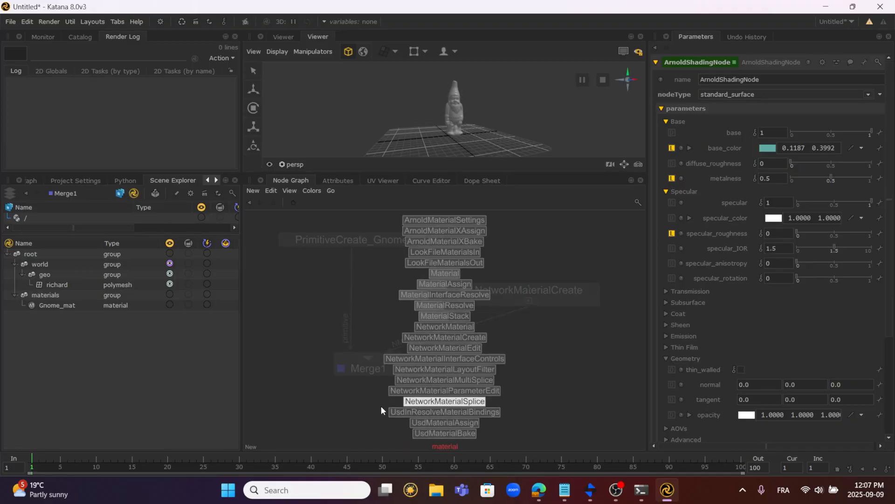
left_click(454, 285)
middle_click_drag(395, 365, 449, 251)
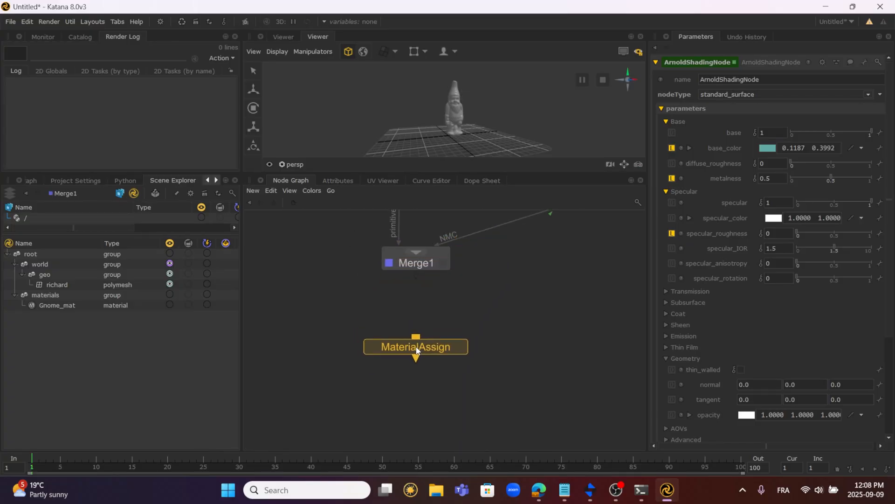
left_click(415, 346)
left_click_drag(417, 336, 415, 274)
Open MaterialAssign's parameters, expand its CEL section and review the statement types that can be added.
left_click(460, 346)
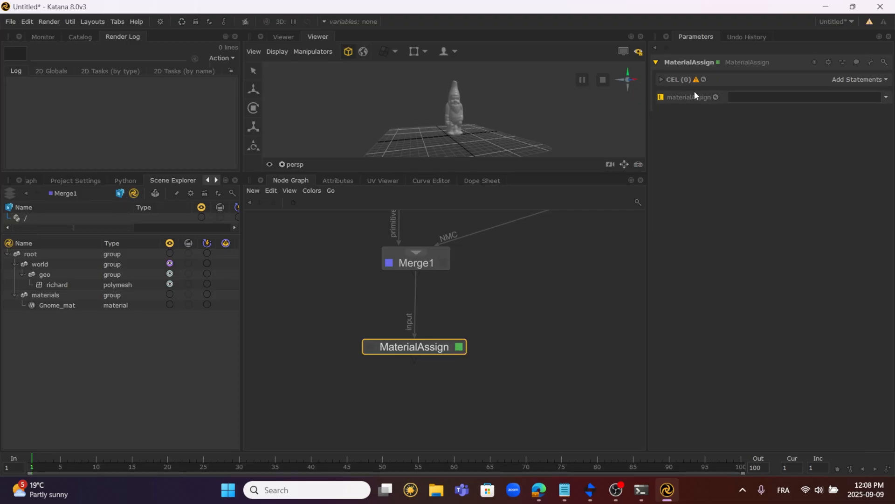
left_click(661, 80)
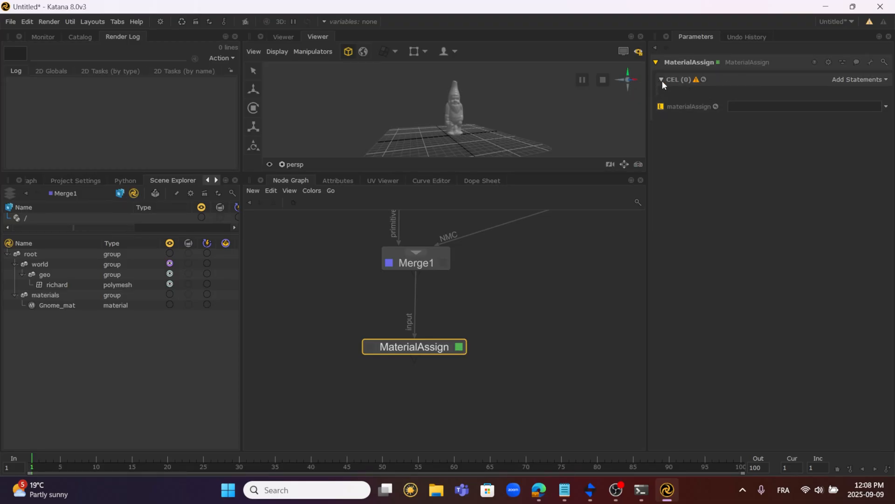
left_click(871, 81)
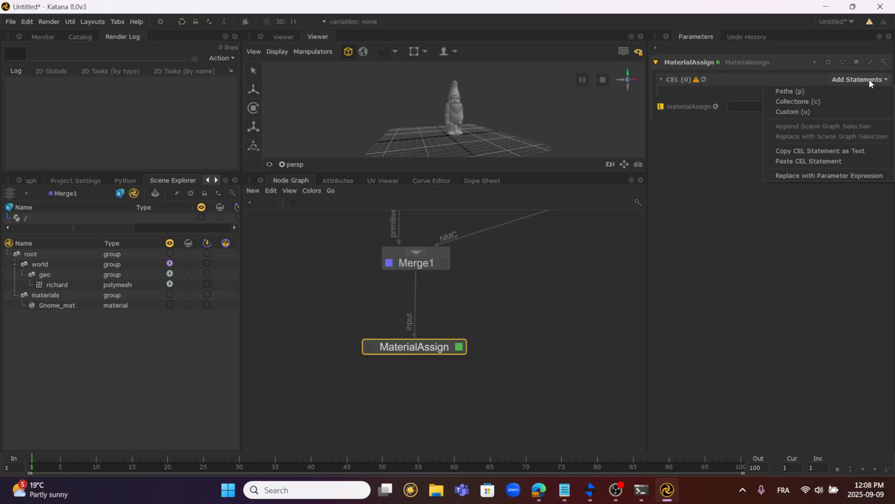
left_click(773, 81)
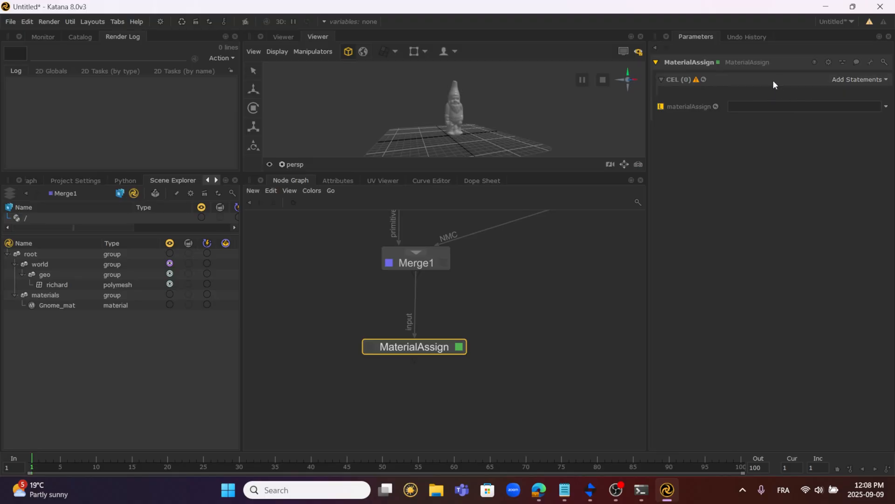
left_click(843, 80)
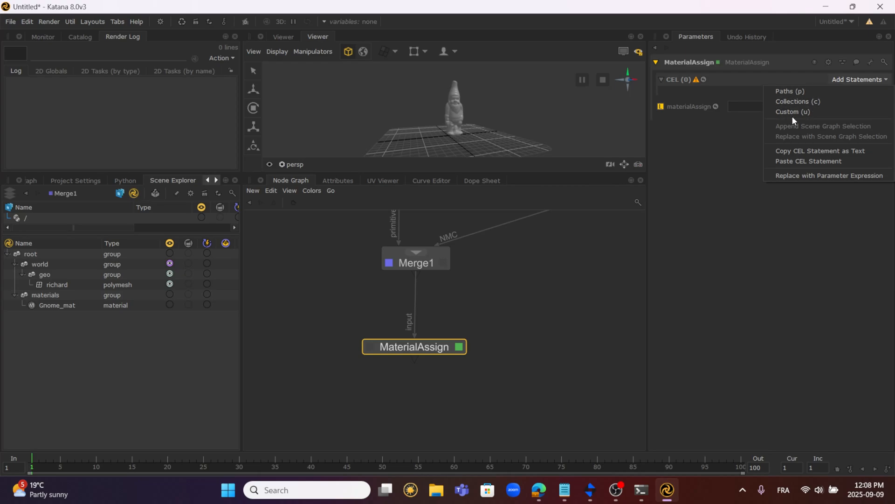
left_click(756, 83)
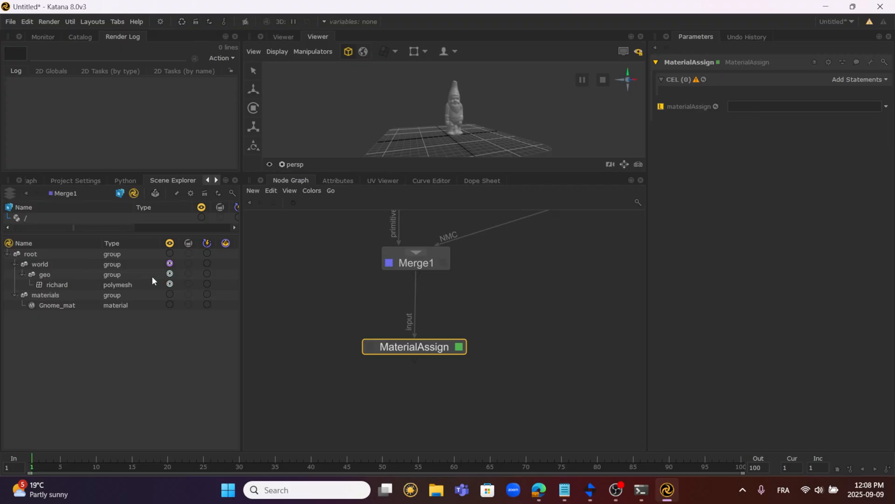
Set materialAssign to /root/materials/Gnome_mat and add /root/world/geo/richard as the CEL path.
left_click(64, 307)
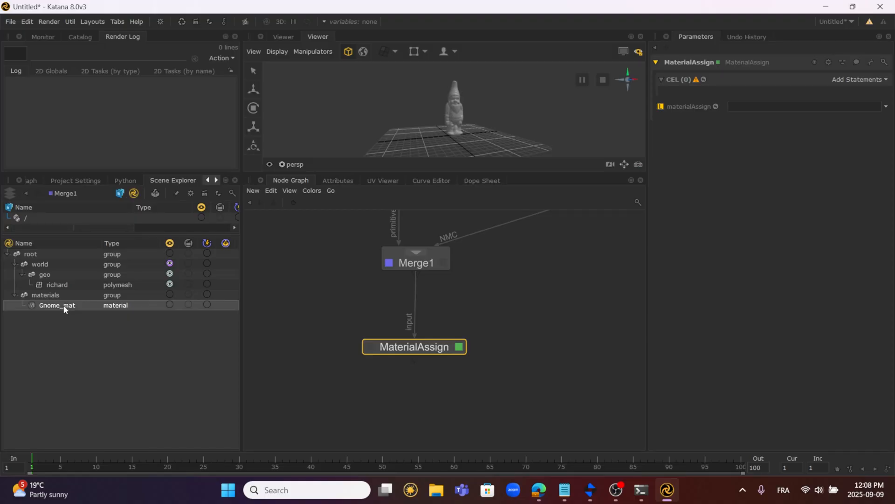
left_click_drag(64, 308, 737, 105)
left_click(47, 284)
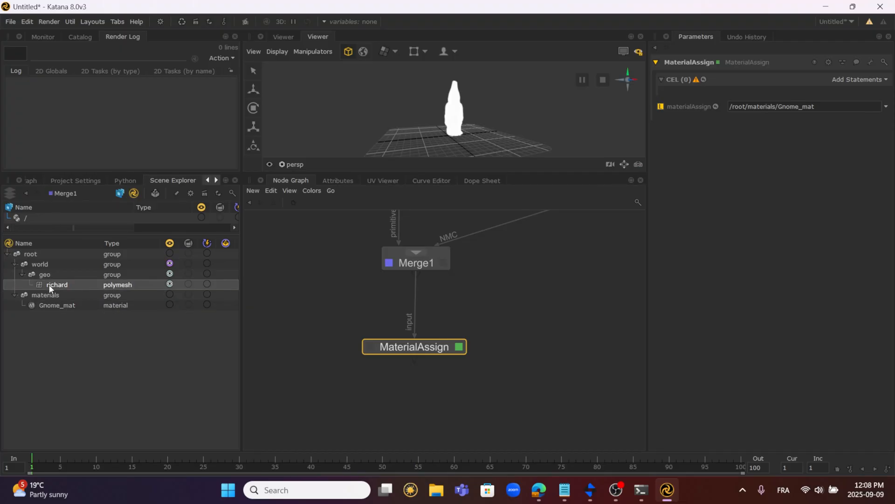
left_click_drag(49, 287, 863, 83)
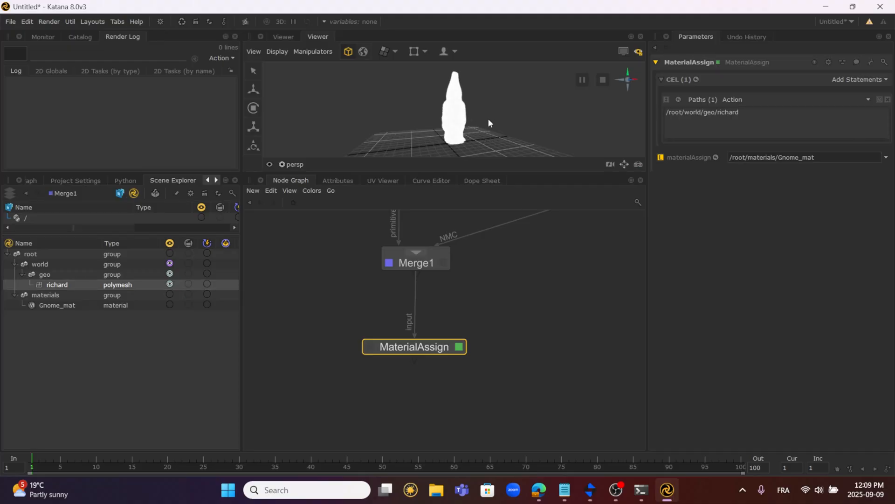
Check which locations the CEL path matches by selecting its results in the scene graph and displaying the results list.
scroll(480, 123, "up", 5)
scroll(472, 123, "up", 1)
left_click(457, 114)
left_click_drag(422, 135, 471, 137, "alt")
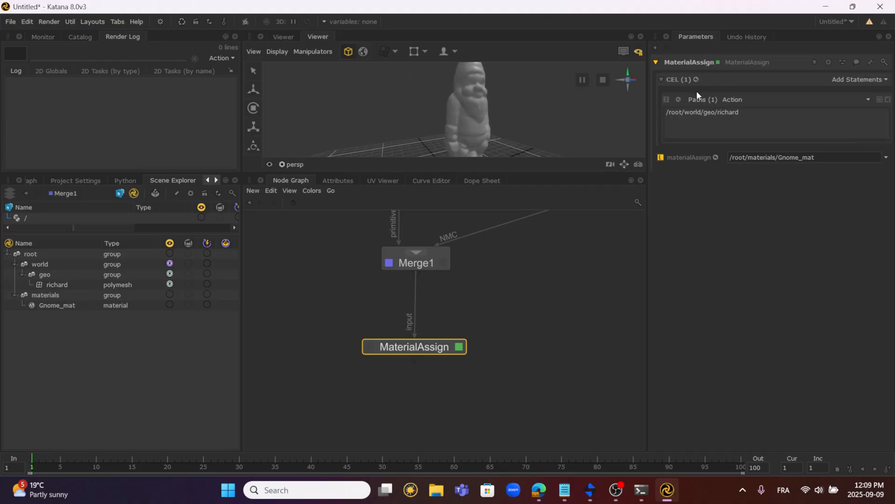
right_click(673, 108)
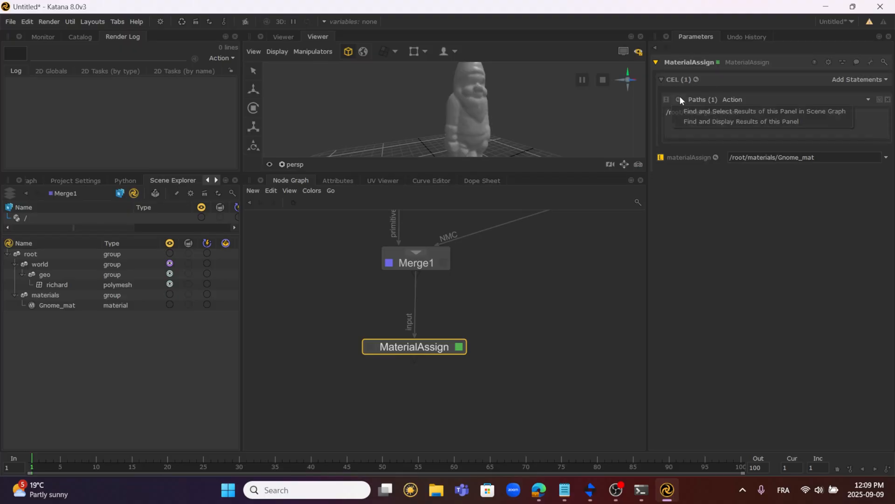
left_click(708, 111)
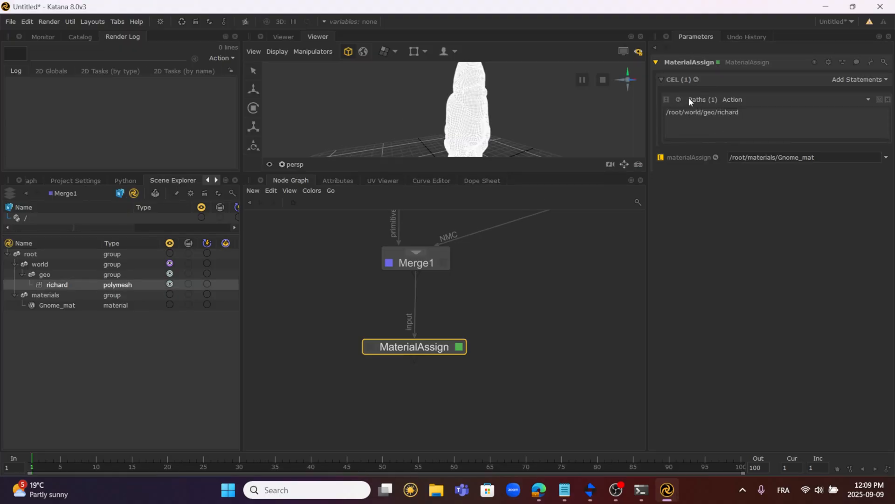
right_click(681, 102)
left_click(691, 122)
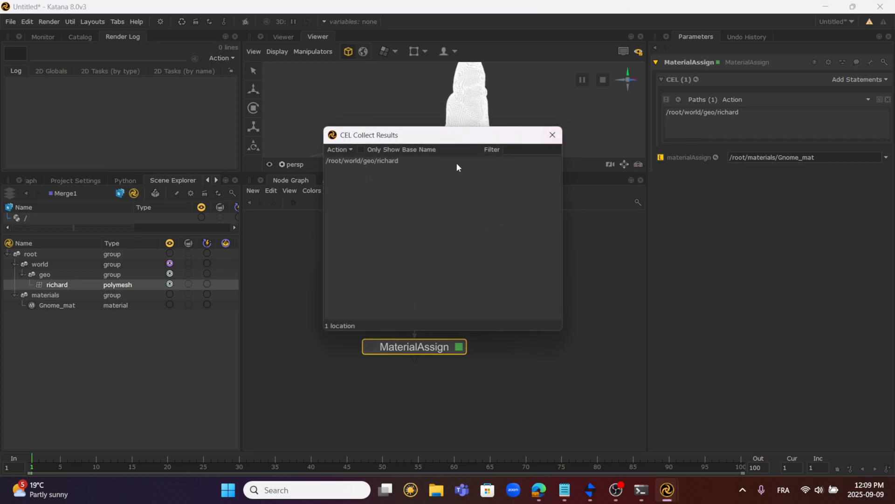
left_click(552, 135)
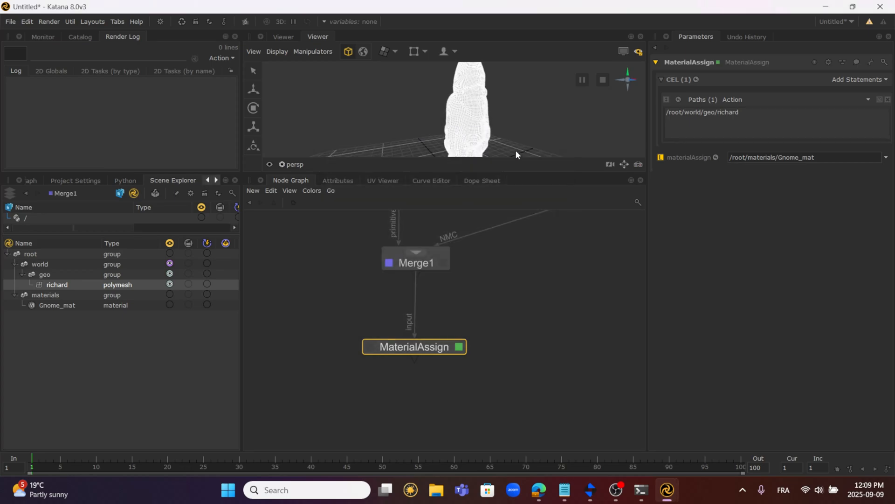
left_click_drag(533, 107, 504, 110, "alt")
left_click(505, 110)
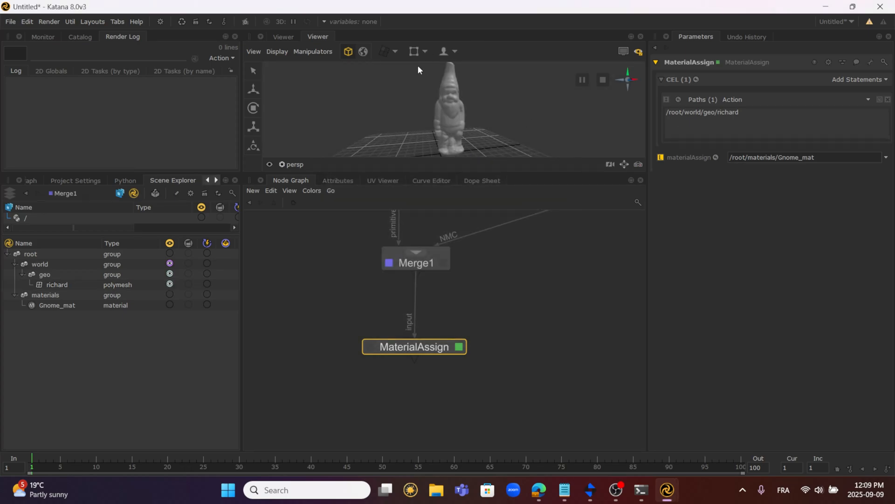
Move the MaterialAssign node closer to Merge1.
scroll(522, 264, "down", 2)
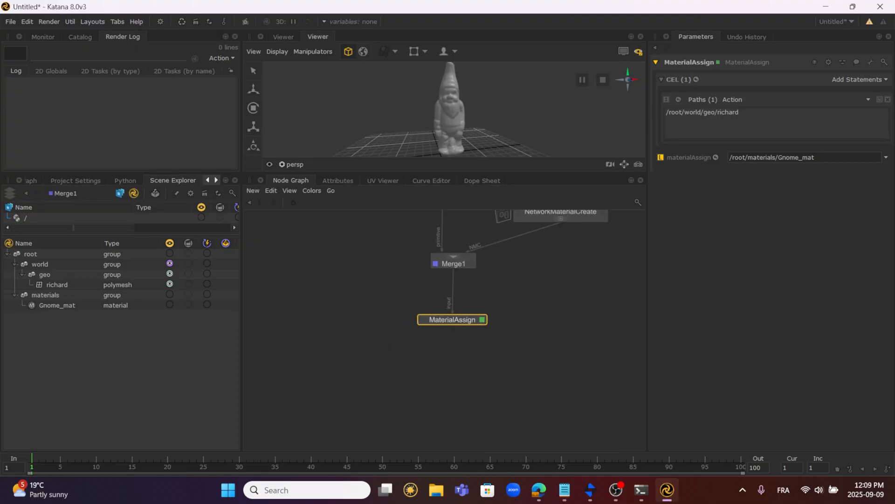
scroll(503, 298, "up", 4)
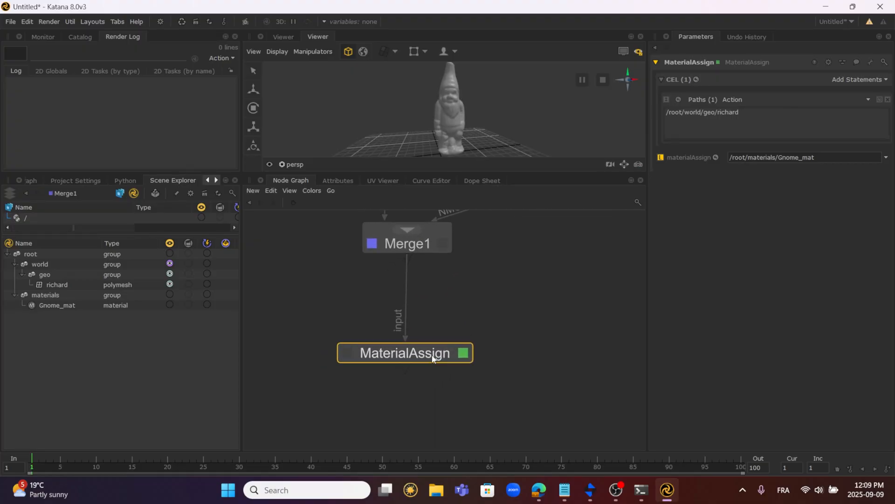
left_click_drag(432, 355, 434, 323)
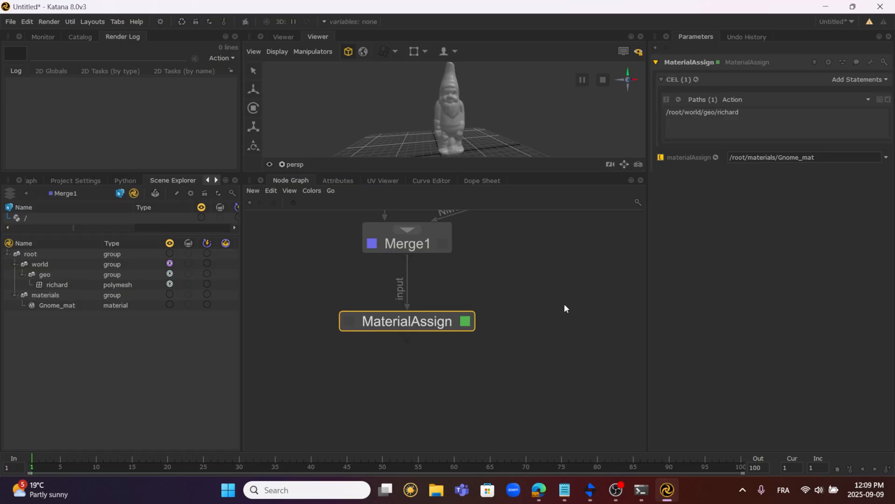
Move PrimitiveCreate_Gnome and NetworkMaterialCreate higher above Merge1 to make space in the node graph.
scroll(564, 307, "down", 4)
middle_click_drag(600, 268, 540, 346)
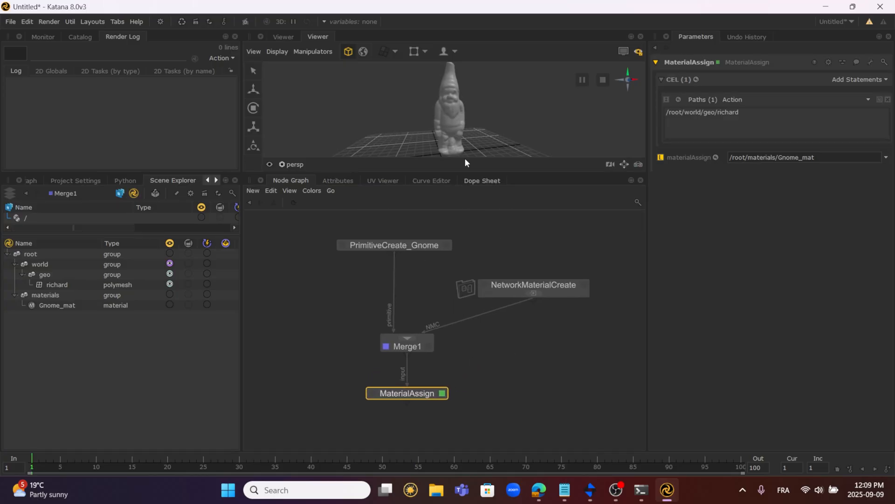
left_click_drag(398, 117, 424, 133, "alt")
scroll(503, 339, "down", 2)
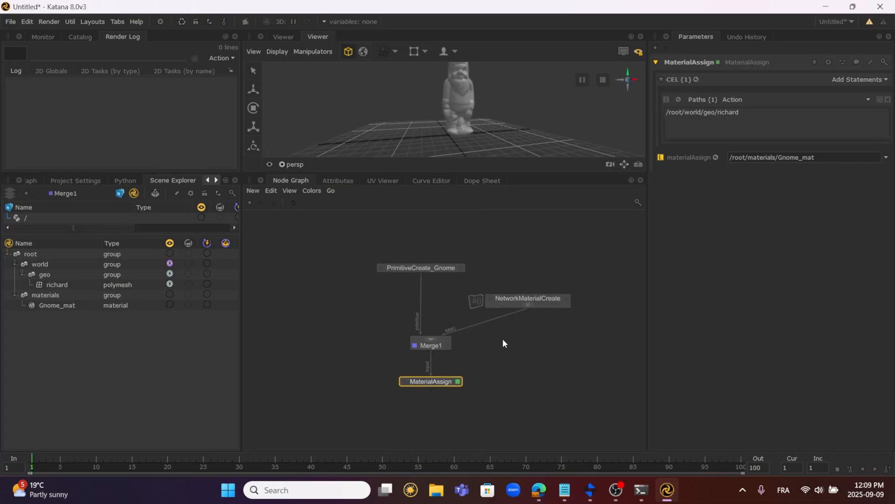
middle_click_drag(477, 291, 463, 318)
left_click_drag(428, 299, 428, 280)
left_click_drag(503, 321, 499, 287)
Create a CameraCreate node and place it just below NetworkMaterialCreate.
left_click(526, 343)
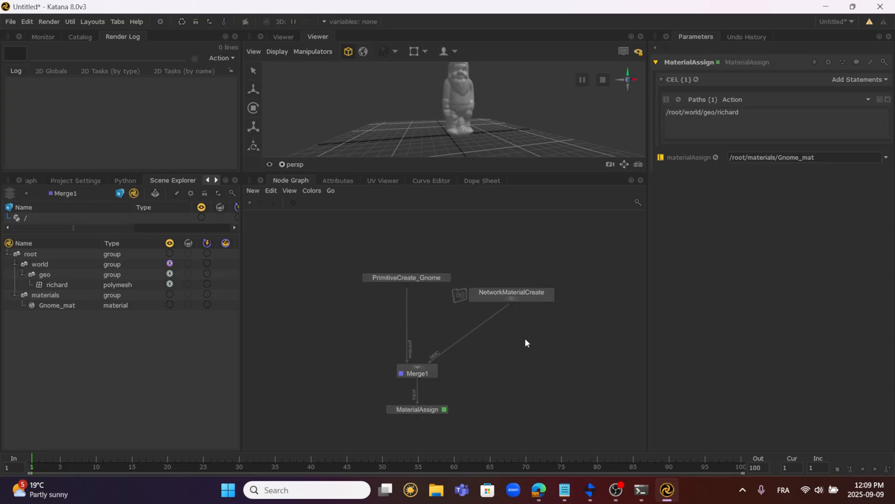
key("Tab")
type("ca")
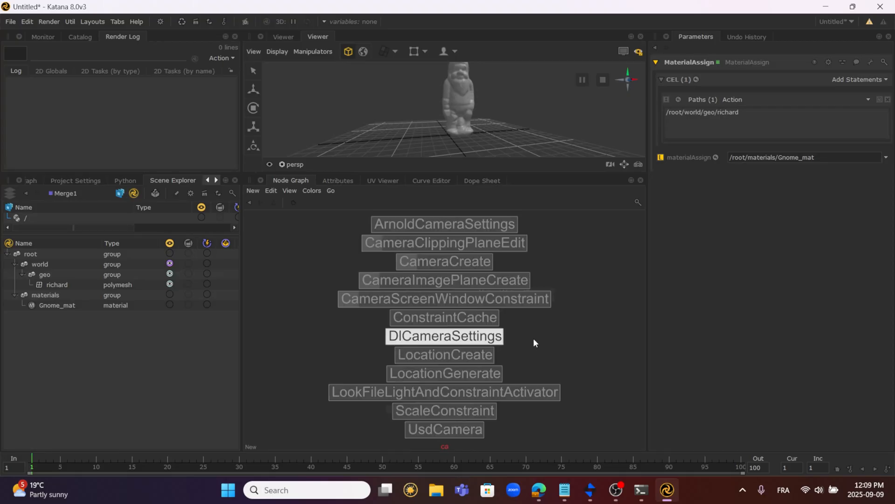
type("mer")
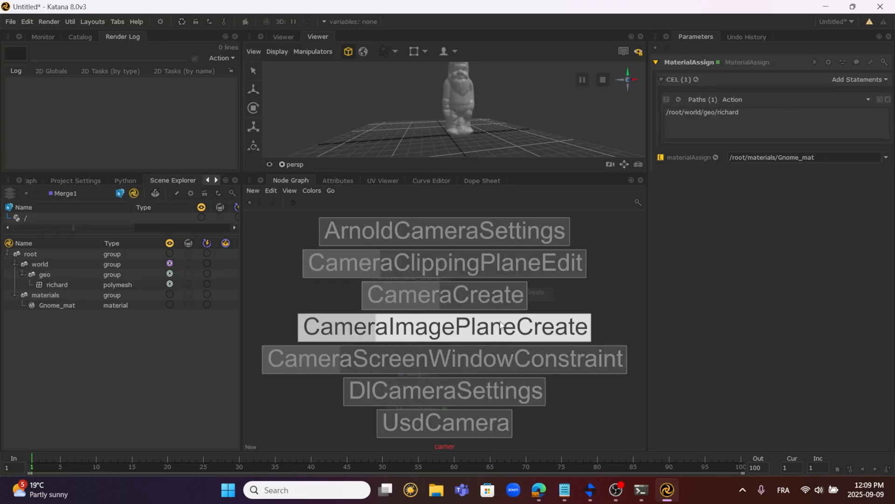
left_click(481, 311)
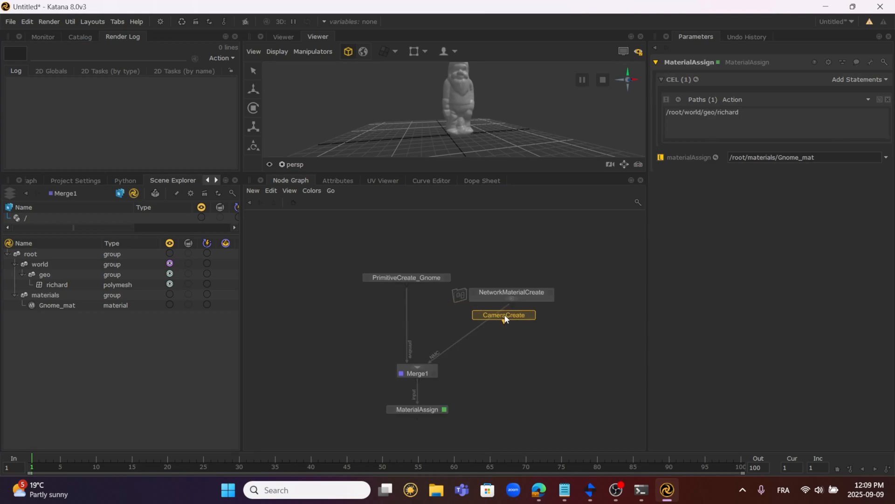
left_click(531, 320)
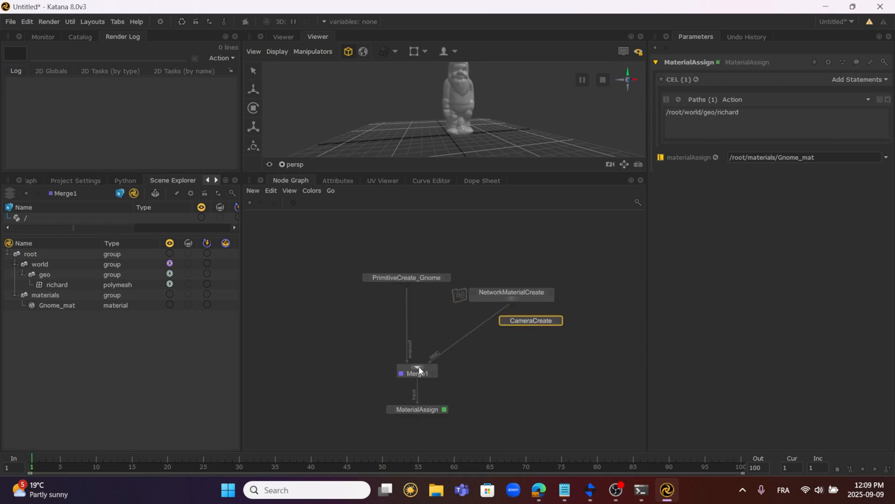
Add a third input to Merge1 and connect it to CameraCreate's output.
key("space")
scroll(450, 374, "up", 6)
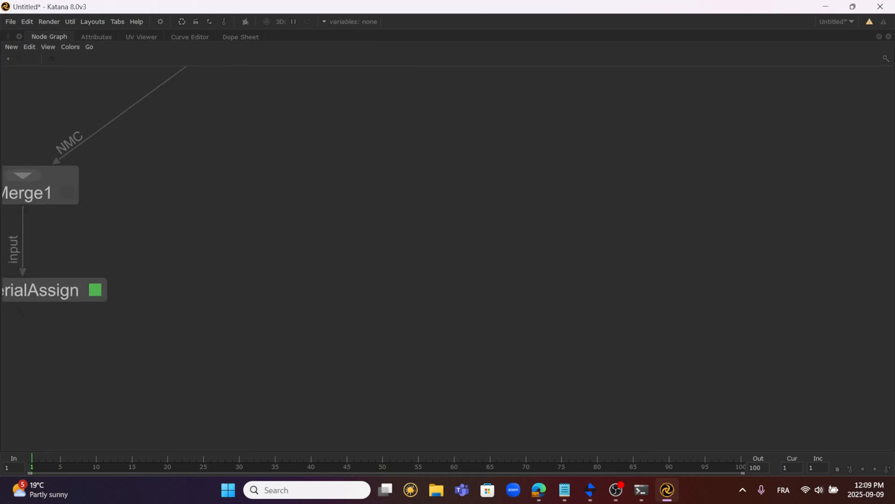
middle_click_drag(285, 223, 663, 379)
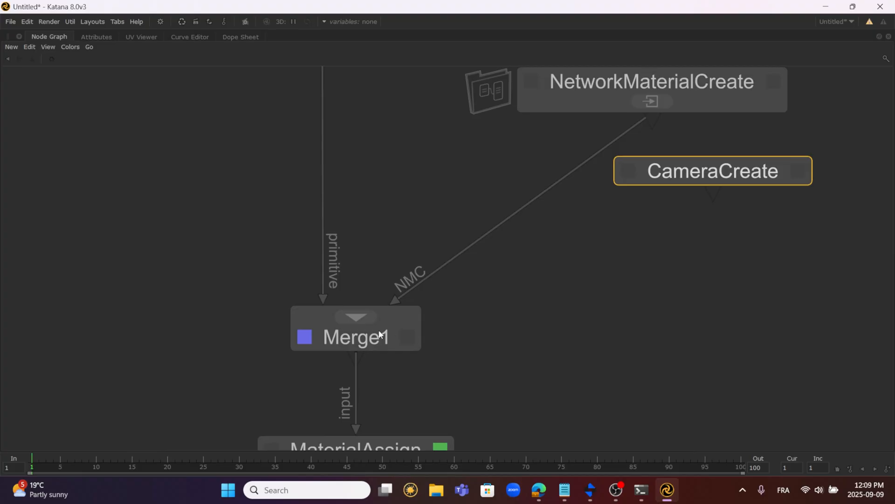
left_click_drag(364, 318, 721, 182)
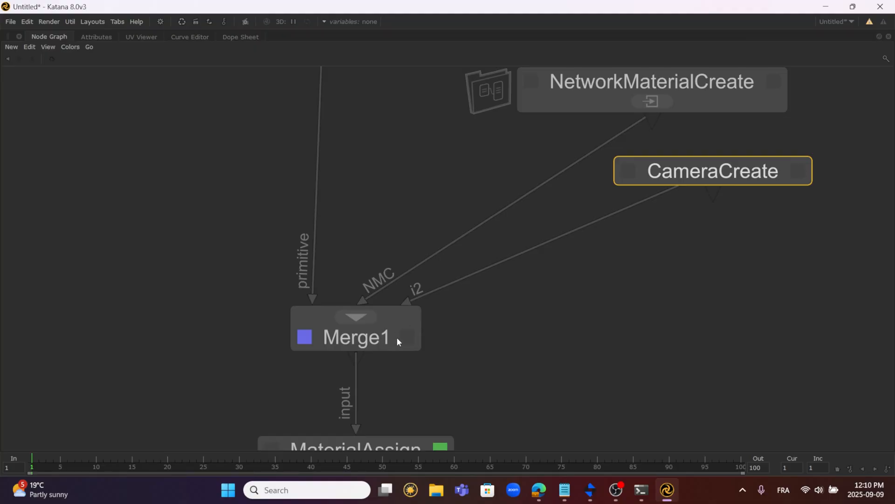
Open Merge1's parameters and rename its i2 input to camera.
left_click(384, 335)
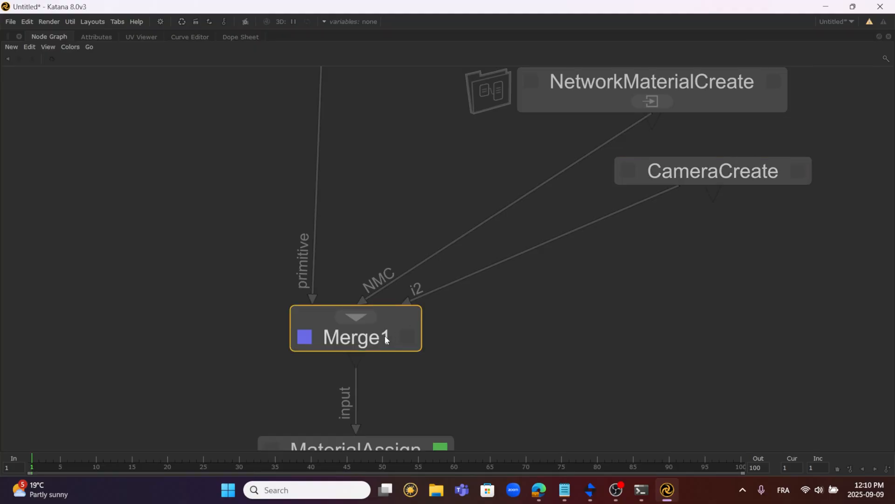
key("space")
left_click(532, 402)
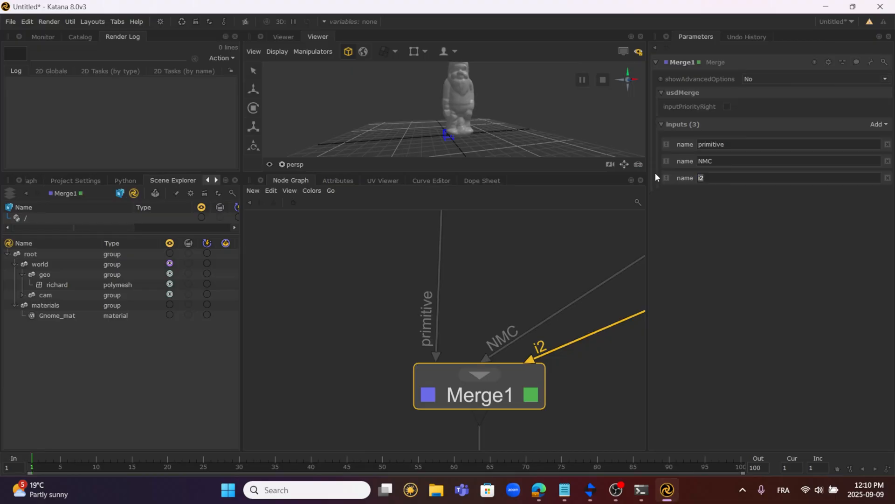
type("camera")
key("Return")
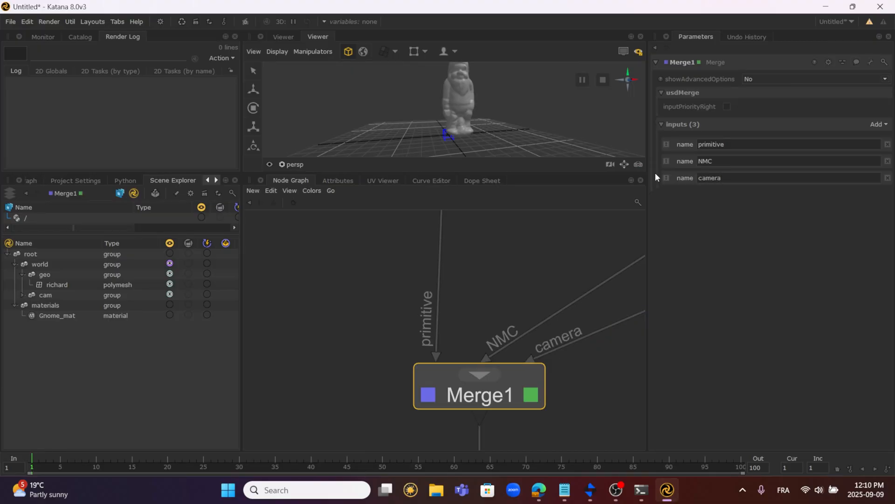
Move CameraCreate slightly lower and closer to Merge1 in the node graph.
scroll(558, 300, "down", 3)
middle_click_drag(550, 329, 409, 347)
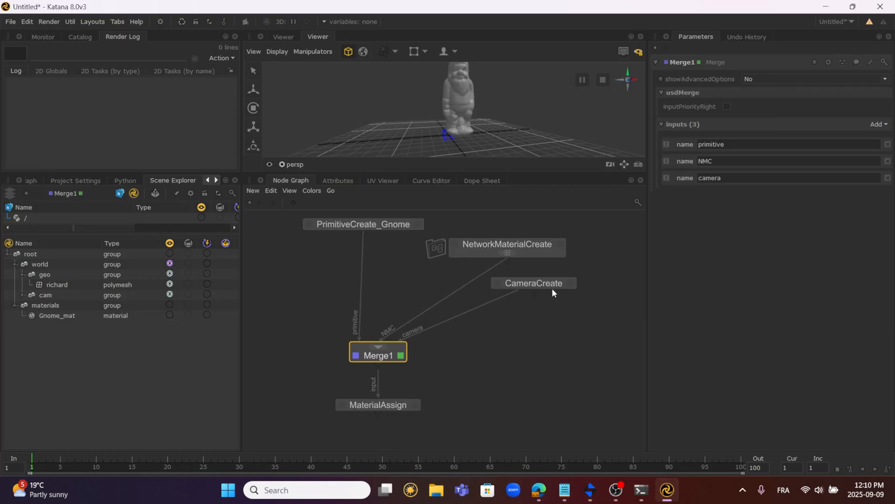
left_click(534, 293)
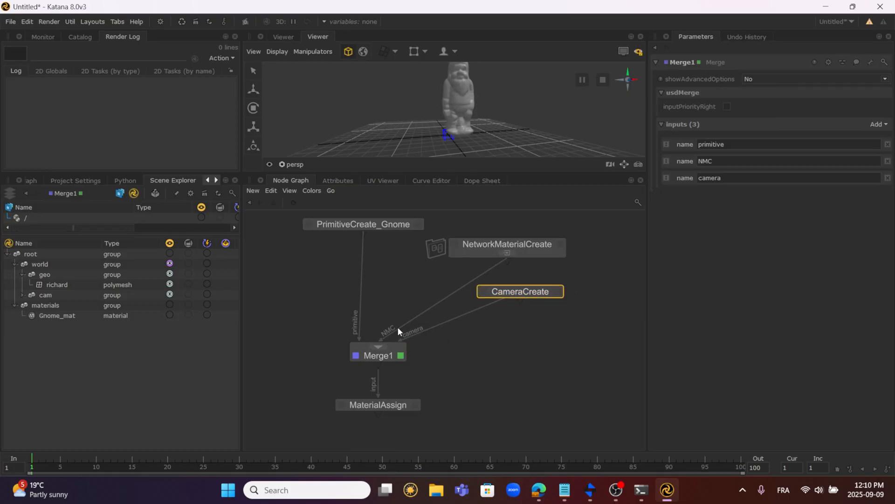
View the scene at CameraCreate to inspect the camera on its own, and return the view to Merge1.
left_click(482, 292)
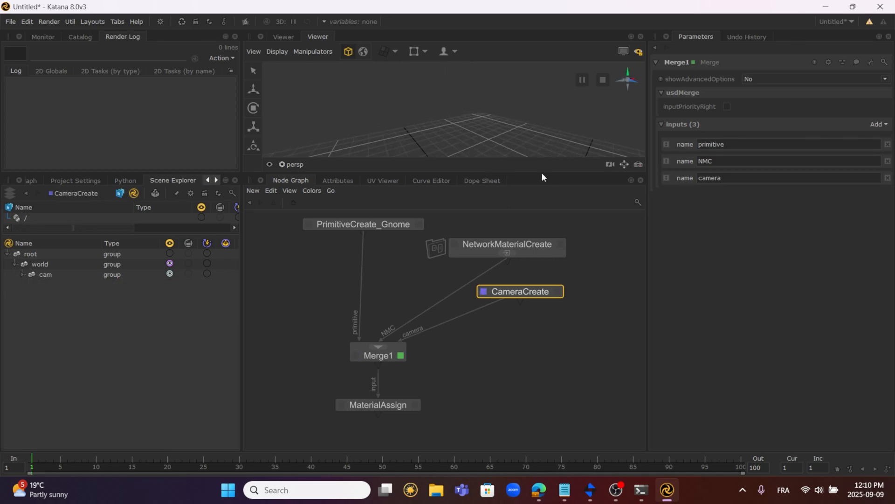
left_click_drag(541, 140, 382, 132, "alt")
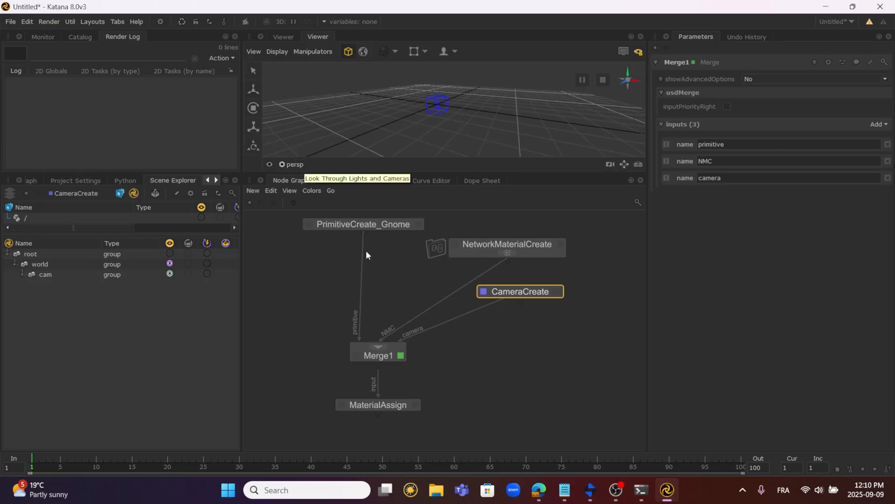
left_click(357, 356)
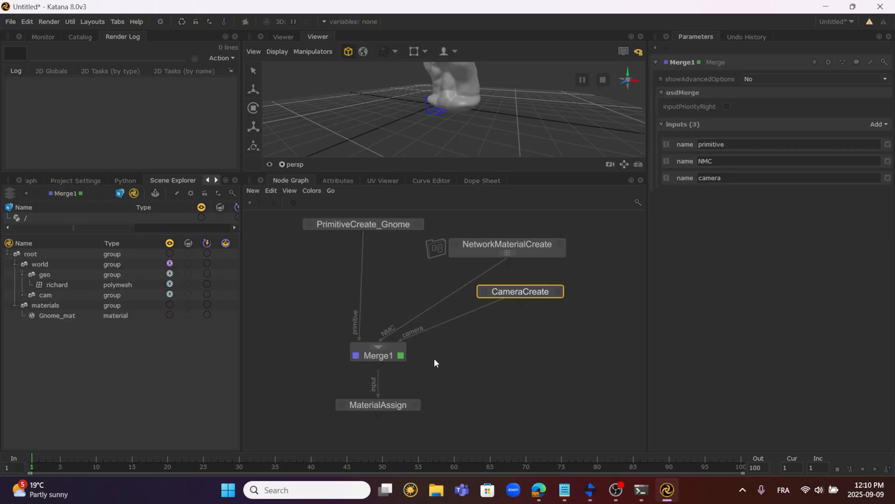
Open CameraCreate's parameters and expand the cam group in the scene hierarchy.
middle_click_drag(434, 363, 467, 382)
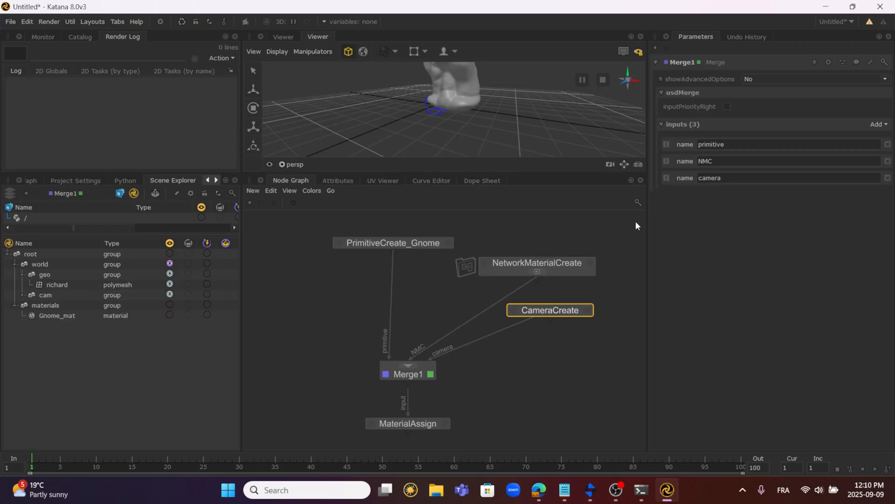
left_click(587, 312)
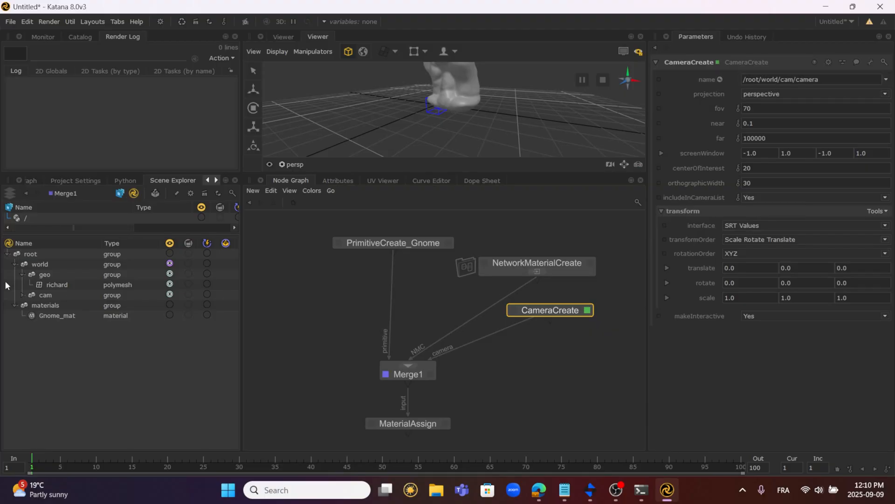
left_click(23, 295)
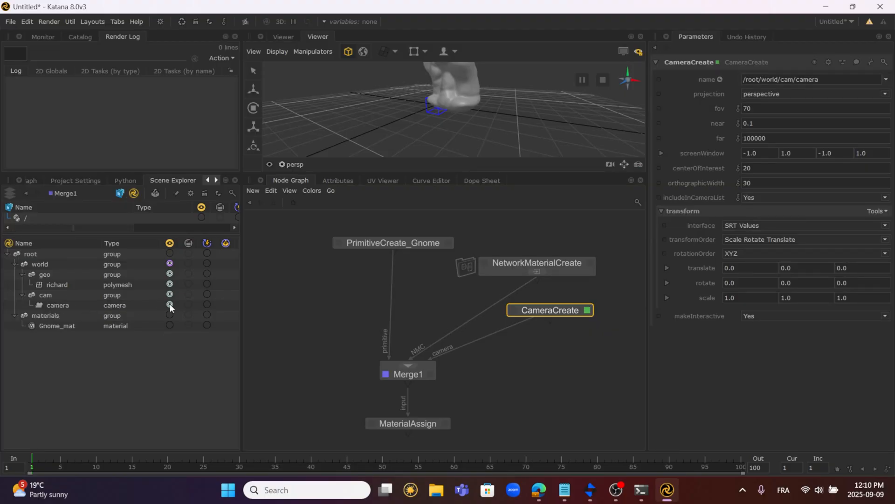
Turn off the viewer display of world and show only geo and Gnome_mat.
left_click(170, 264)
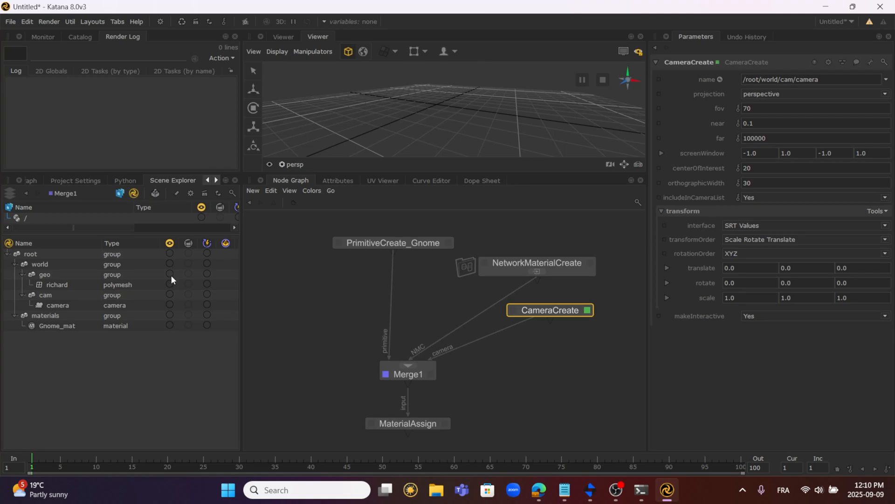
left_click(170, 273)
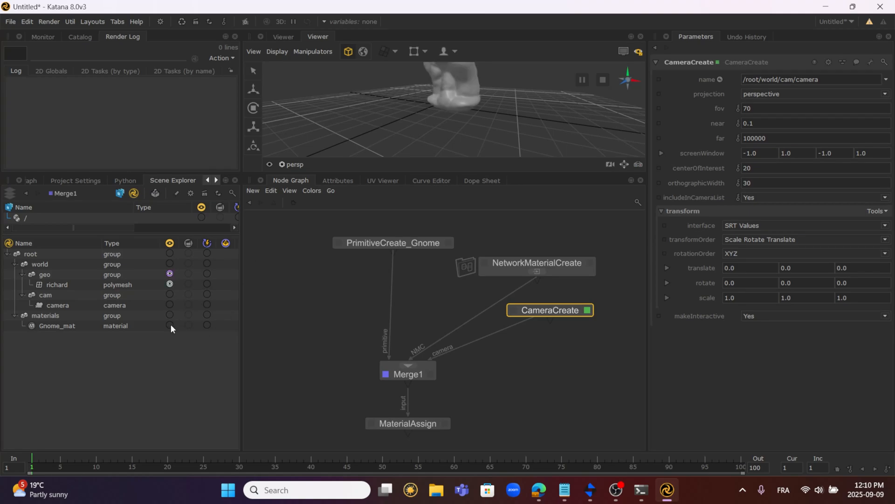
right_click_drag(523, 114, 434, 114, "alt")
middle_click_drag(435, 114, 421, 138, "alt")
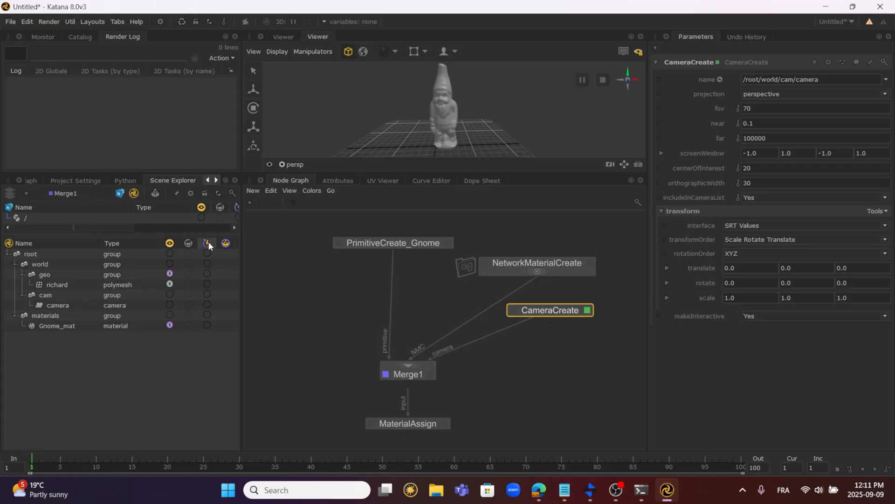
left_click_drag(508, 123, 526, 116, "alt")
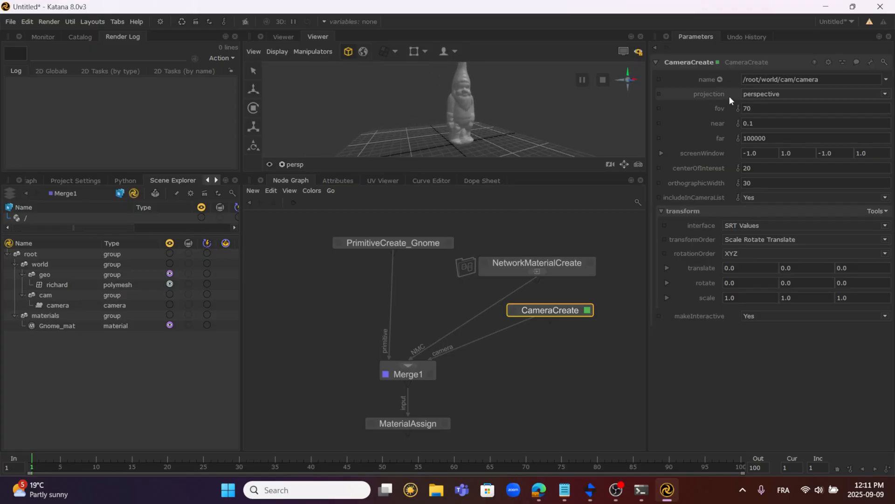
Switch the viewer from persp to look through /root/world/cam/camera.
left_click(295, 167)
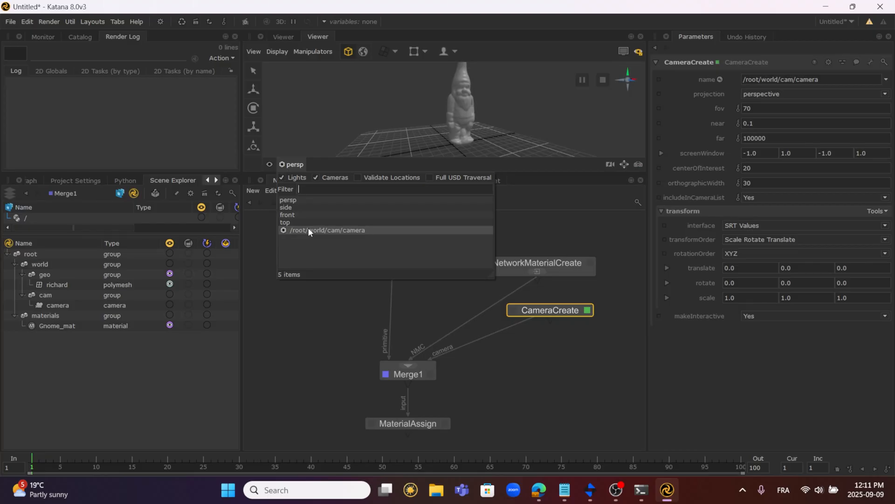
left_click(302, 166)
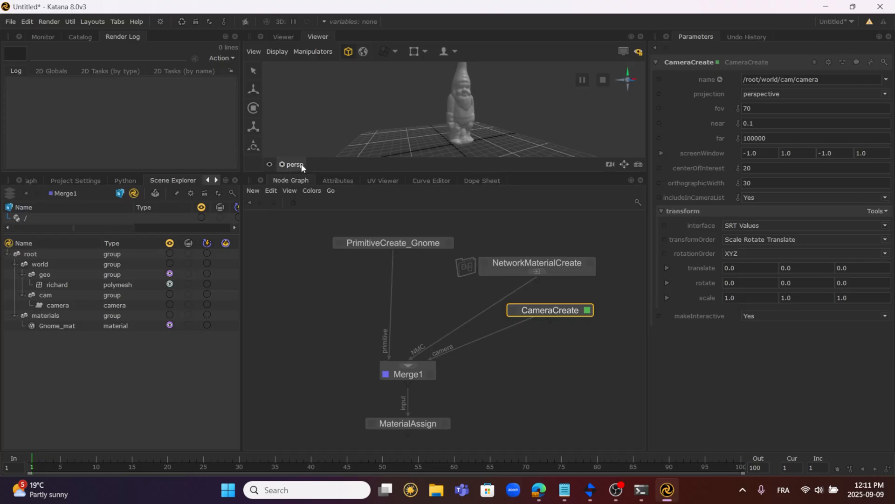
left_click(300, 166)
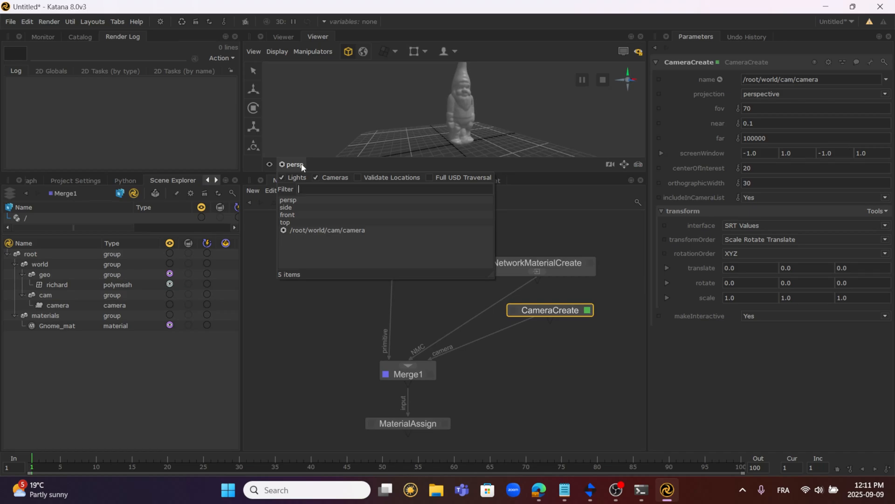
left_click(312, 231)
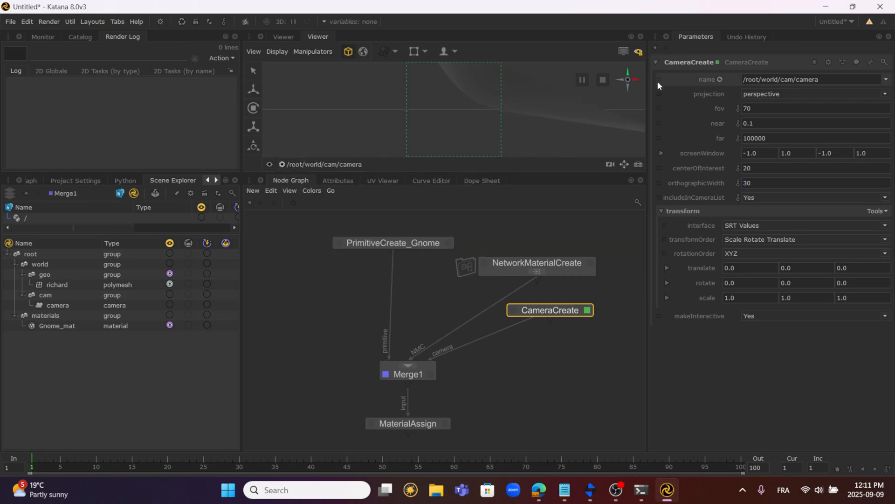
Dolly the camera back and shift it until the whole gnome fits inside the camera frame.
right_click_drag(544, 116, 519, 99, "alt")
middle_click_drag(527, 98, 525, 106, "alt")
right_click_drag(524, 107, 512, 103, "alt")
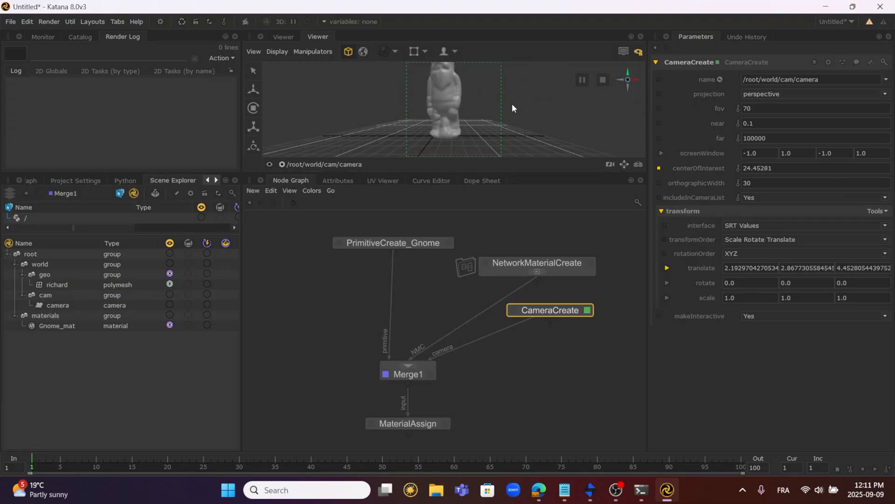
middle_click_drag(510, 97, 513, 105, "alt")
right_click_drag(513, 105, 505, 96, "alt")
middle_click_drag(505, 96, 505, 97, "alt")
Set the camera's fov to 20 and dolly back to fit the whole gnome in the frame.
left_click(743, 107)
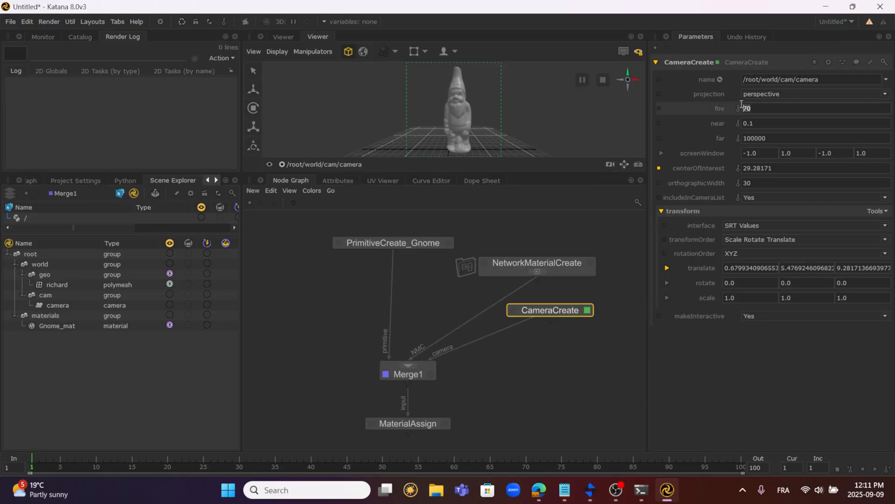
key("Return")
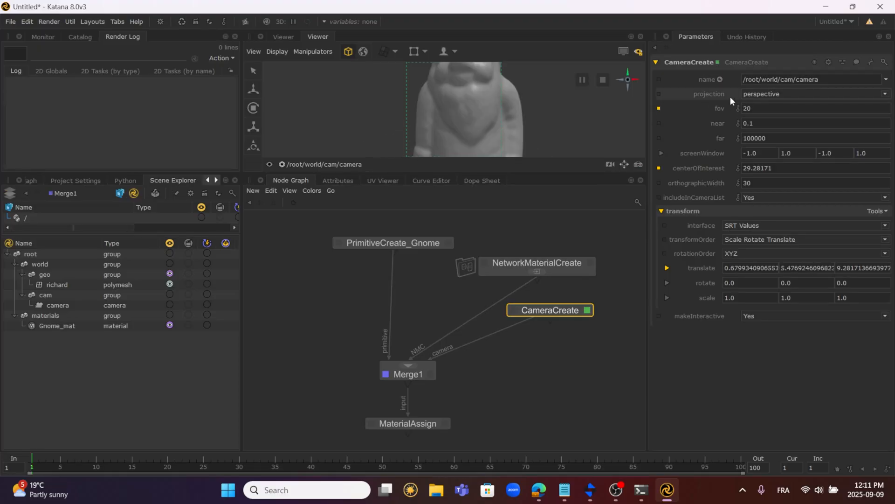
right_click_drag(514, 98, 478, 85, "alt")
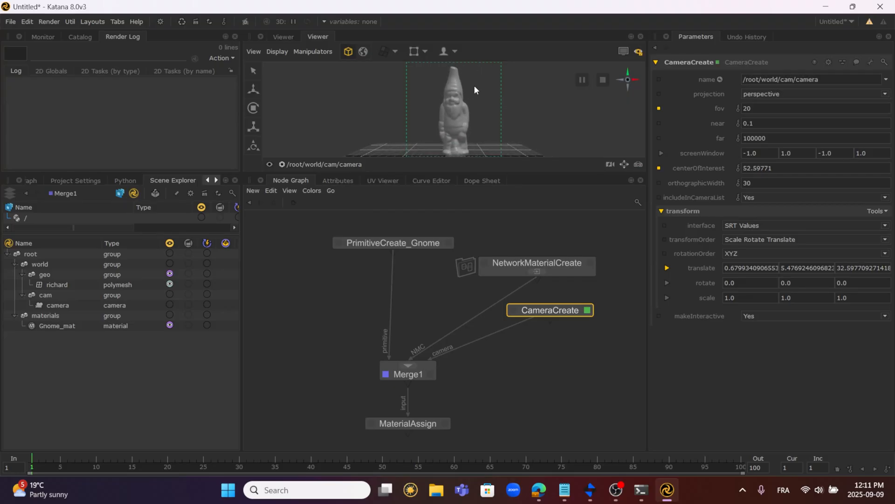
Maximize the viewer, orbit the camera to a low angle looking up at the gnome, and restore the layout.
key("space")
left_click_drag(568, 229, 565, 337, "alt")
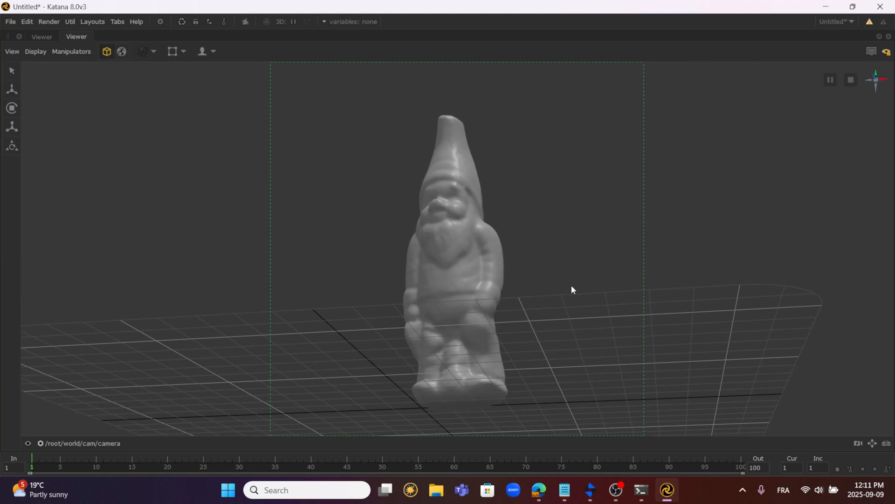
scroll(588, 310, "up", 5)
scroll(575, 306, "down", 3)
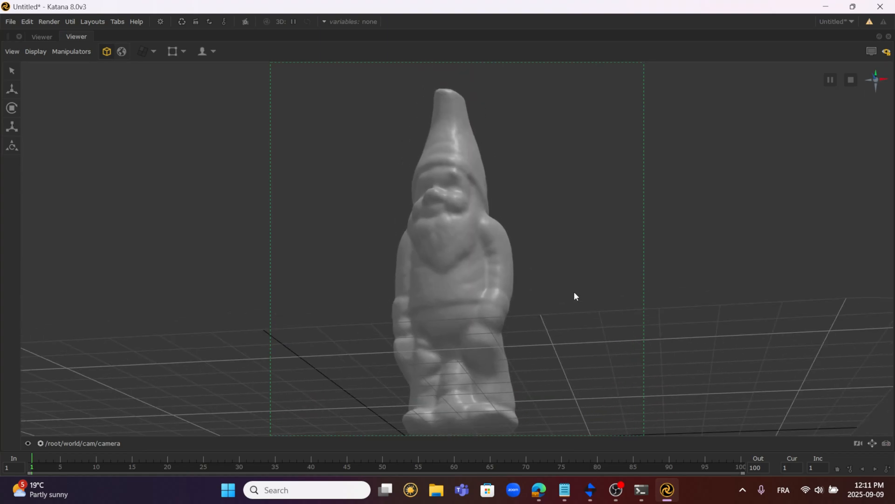
left_click_drag(573, 291, 572, 289, "alt")
key("space")
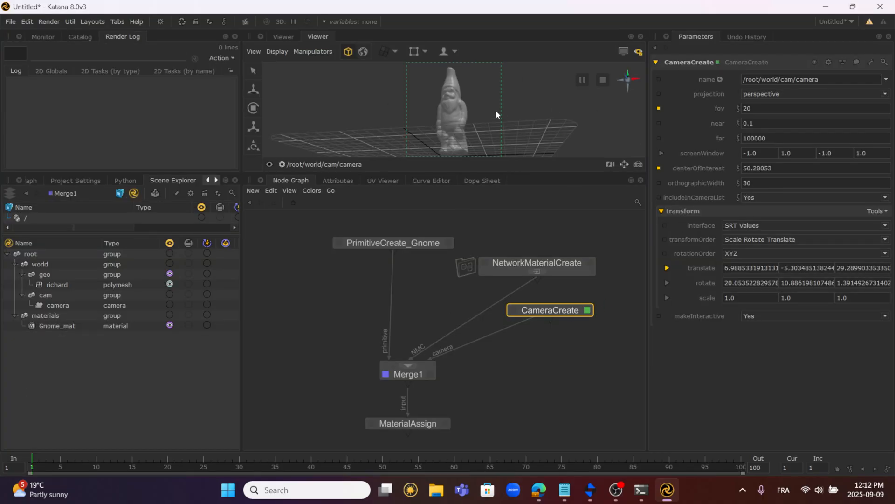
Set CameraCreate's makeInteractive option to No and back to Yes.
left_click(749, 316)
left_click(756, 332)
left_click(791, 318)
left_click(784, 324)
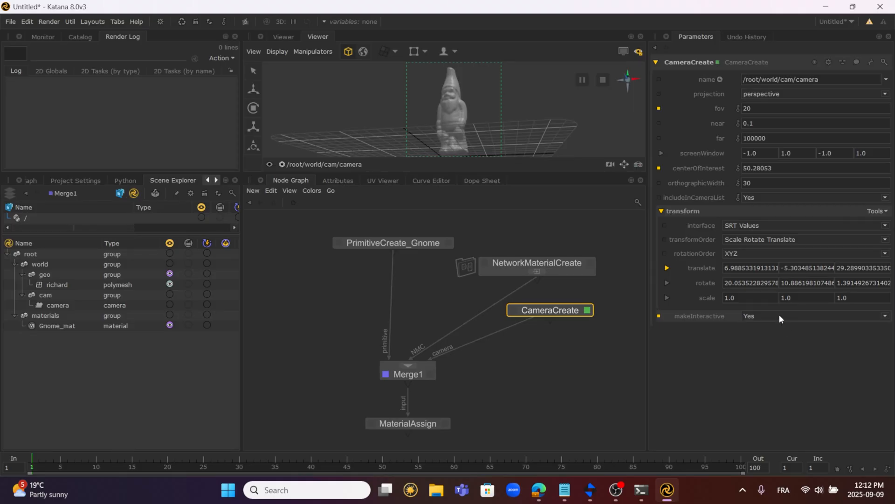
Dolly the camera slightly farther from the gnome and lock it by setting makeInteractive to No.
right_click_drag(492, 120, 485, 122, "alt")
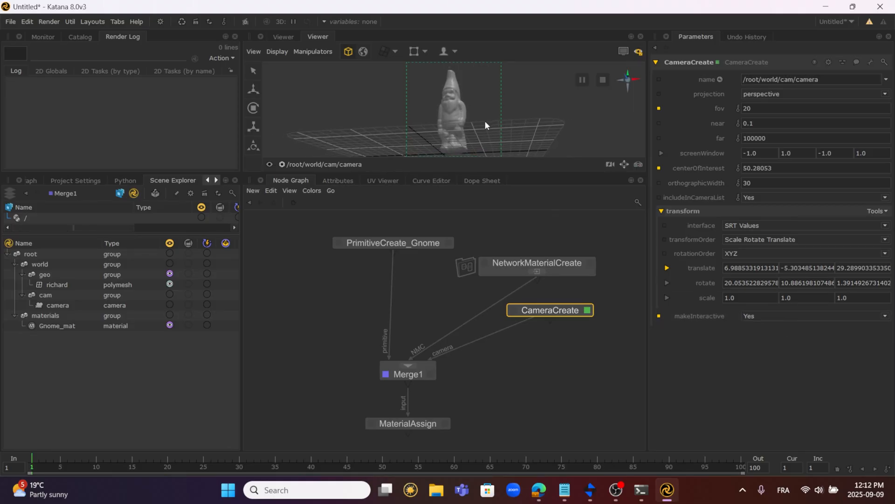
left_click(821, 316)
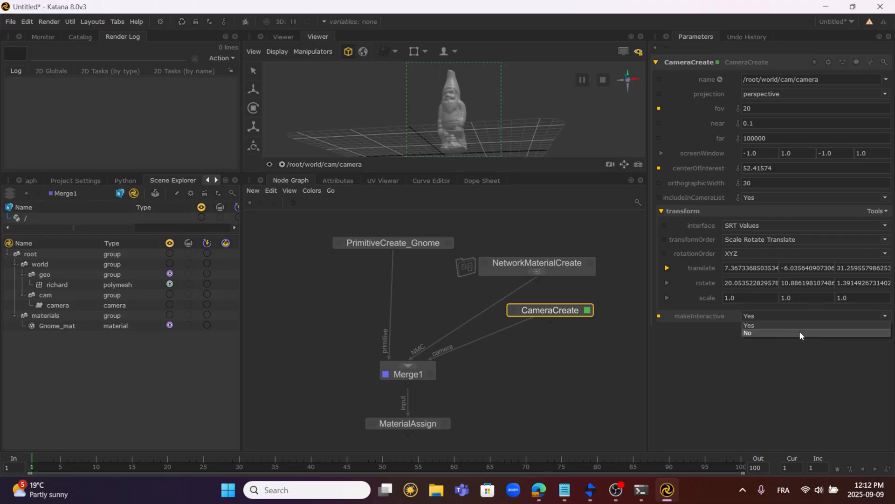
left_click(799, 331)
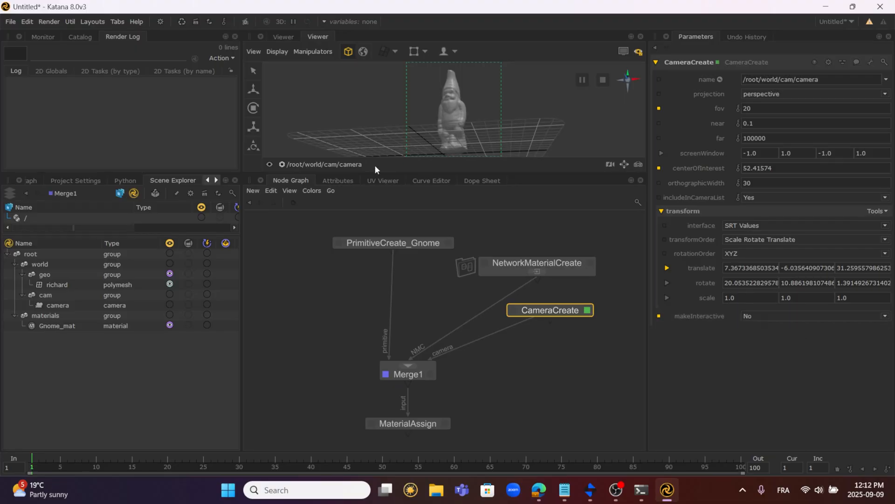
Look at the gnome through persp, and return the viewer to /root/world/cam/camera.
left_click(323, 162)
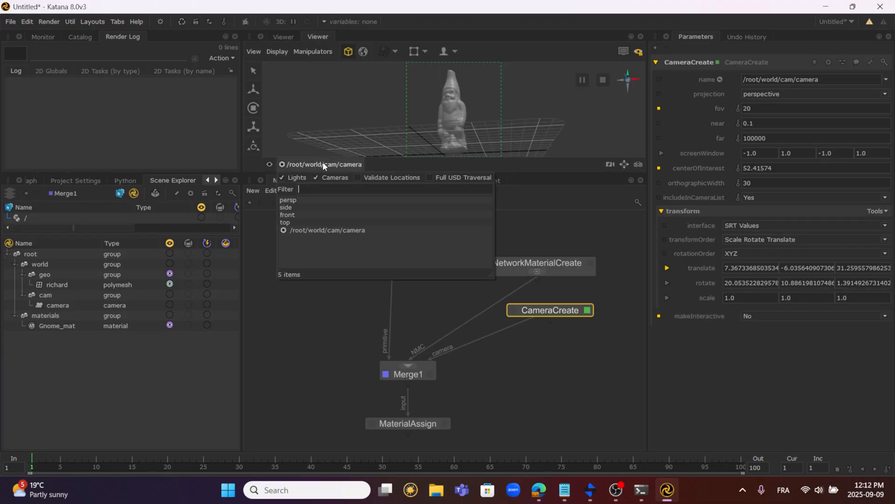
left_click(312, 199)
mouse_move(440, 107)
left_mouse_down("alt")
mouse_move(393, 112)
mouse_move(539, 132)
mouse_move(491, 110)
mouse_move(449, 110)
mouse_move(479, 143)
mouse_move(452, 107)
mouse_move(438, 111)
mouse_move(498, 121)
mouse_move(435, 101)
mouse_move(410, 124)
mouse_move(450, 93)
left_mouse_up("alt")
left_click(291, 165)
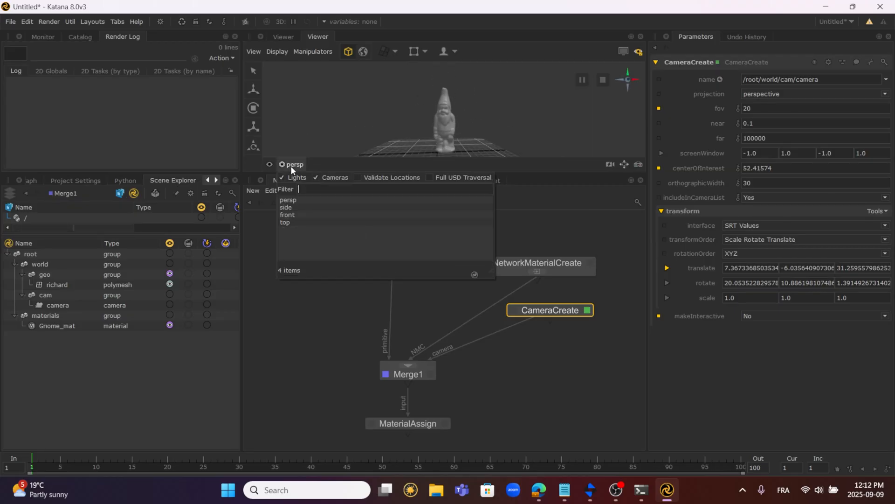
left_click(319, 228)
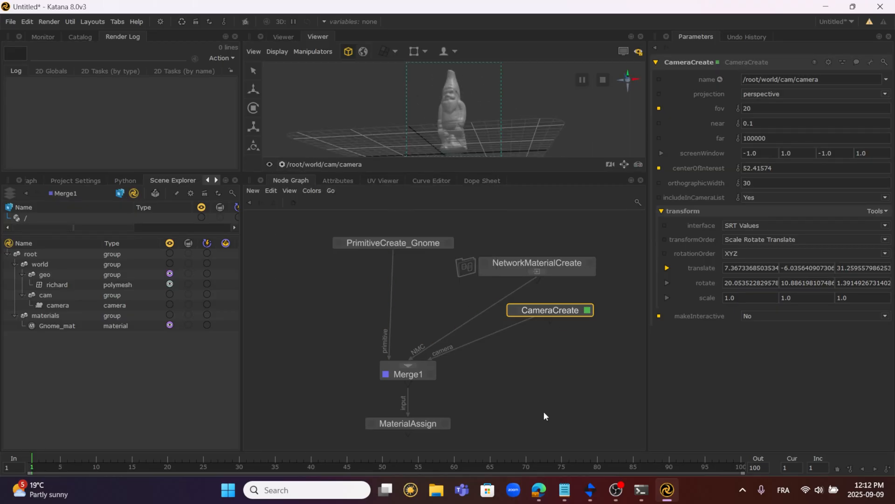
View the scene at MaterialAssign with its parameters open, and move the node slightly closer to Merge1.
middle_click_drag(544, 412, 547, 375)
double_click(424, 389)
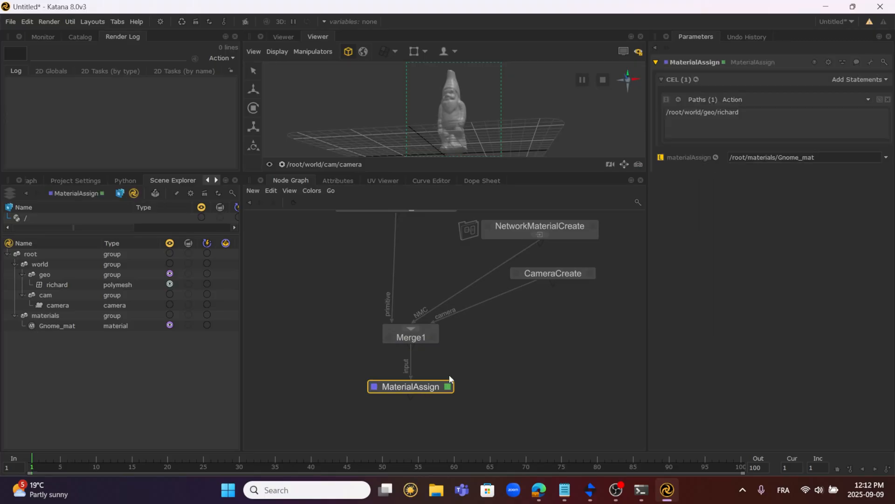
double_click(567, 276)
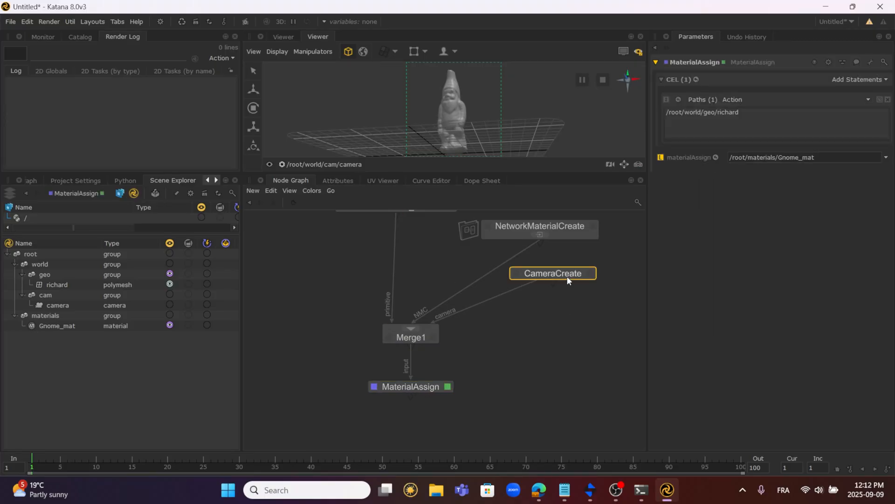
double_click(429, 388)
key("f")
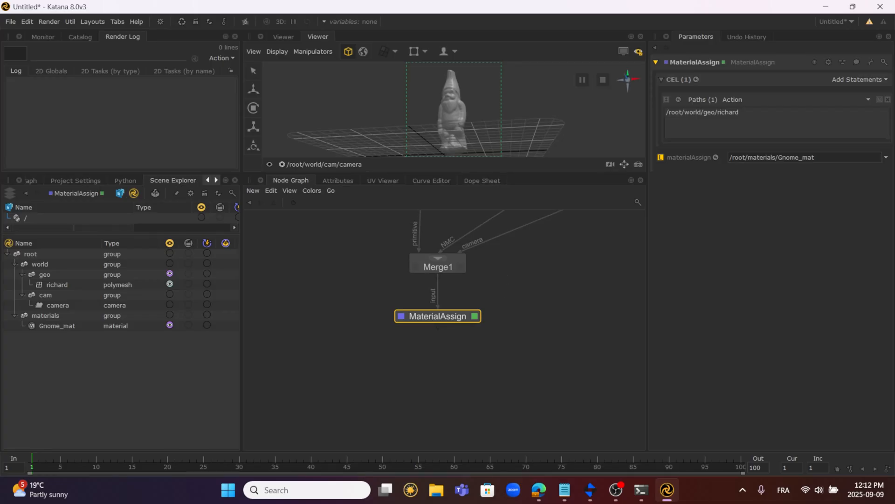
left_click_drag(452, 311, 451, 304)
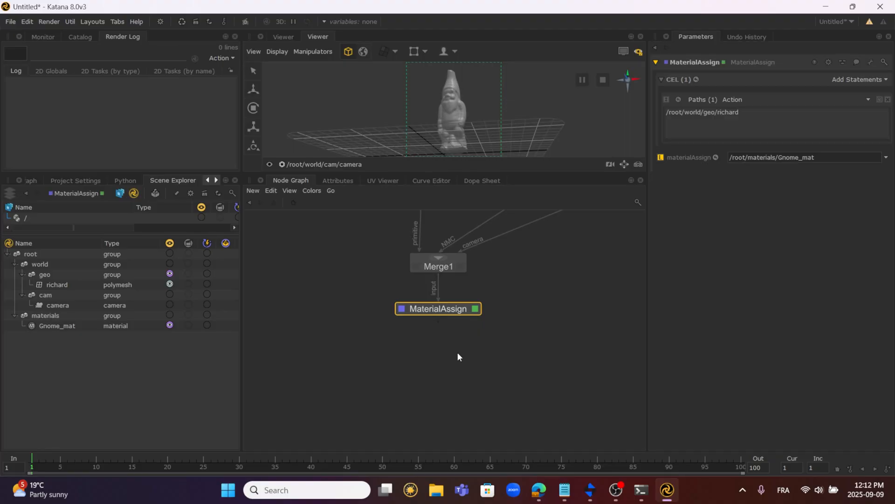
Create a GafferThree node and place it below MaterialAssign in the node graph.
key("Tab")
type("ga")
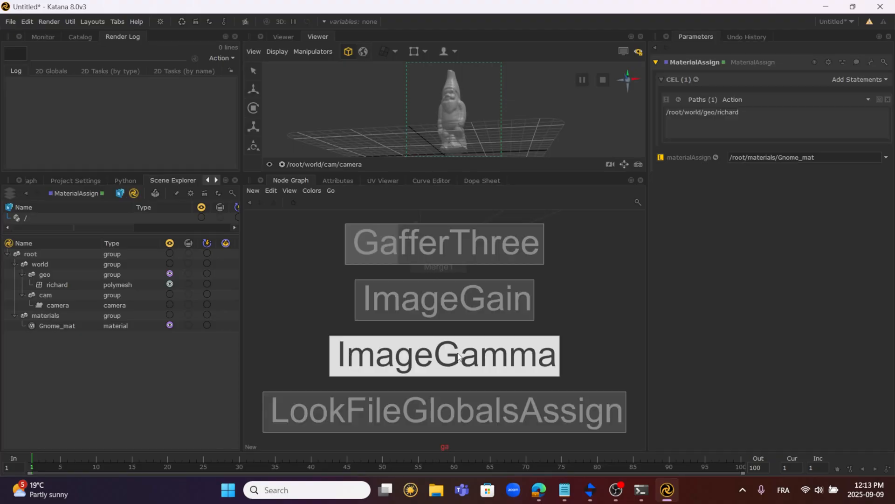
type("ff")
key("Return")
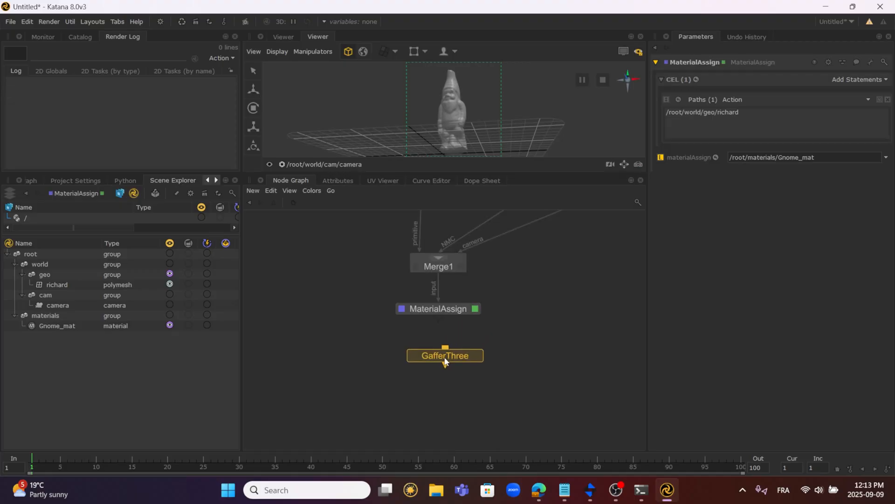
left_click(439, 365)
scroll(515, 330, "up", 2)
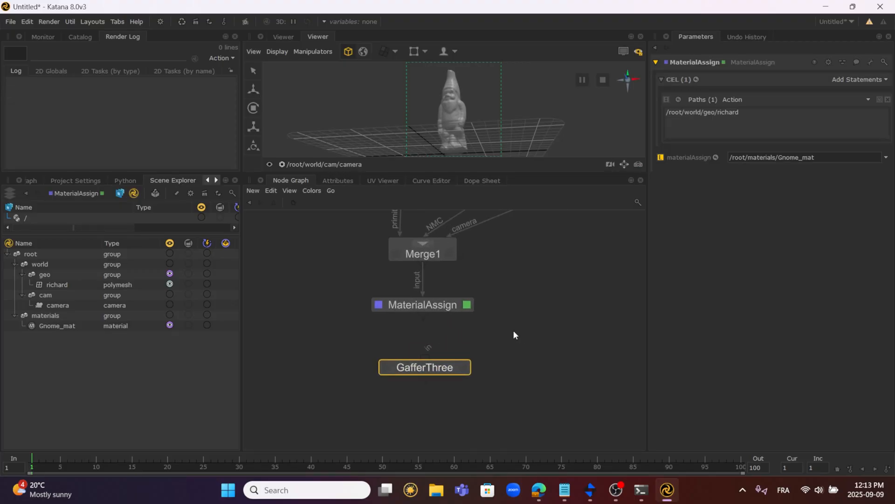
middle_click_drag(513, 330, 561, 308)
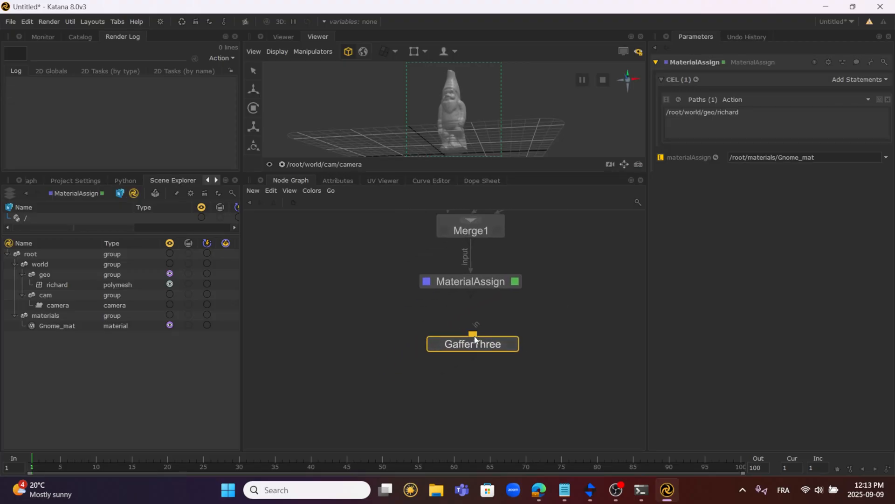
Connect GafferThree's input to MaterialAssign's output and align the node beneath it.
left_click(473, 336)
left_click(475, 288)
left_click_drag(494, 340, 492, 335)
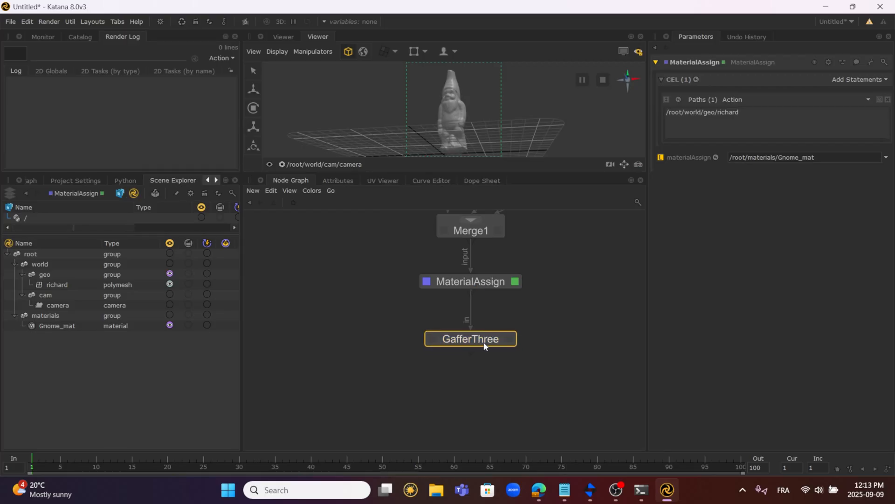
View the scene at GafferThree with its parameters open and enlarged, and set sync selection to in/out.
double_click(484, 342)
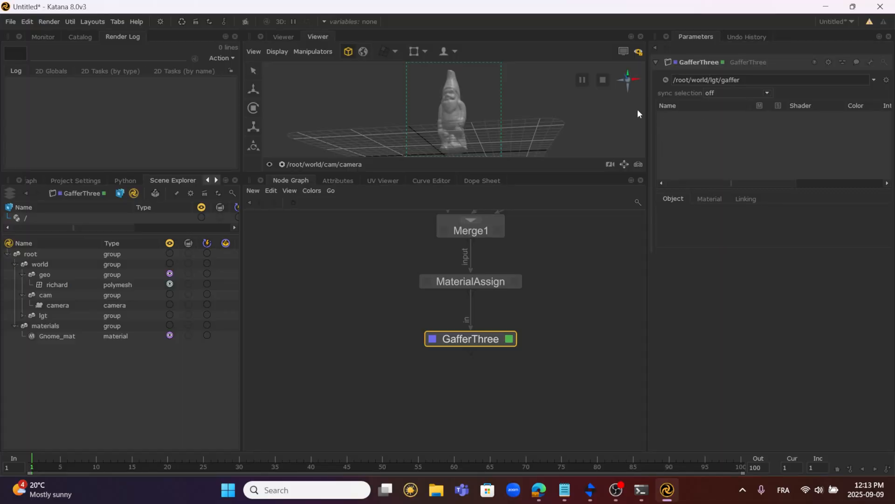
left_click_drag(648, 113, 616, 113)
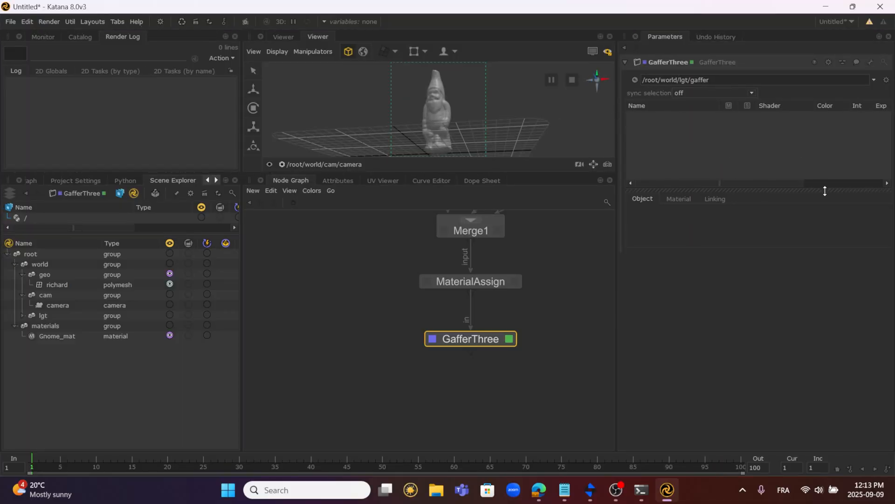
left_click_drag(823, 190, 825, 208)
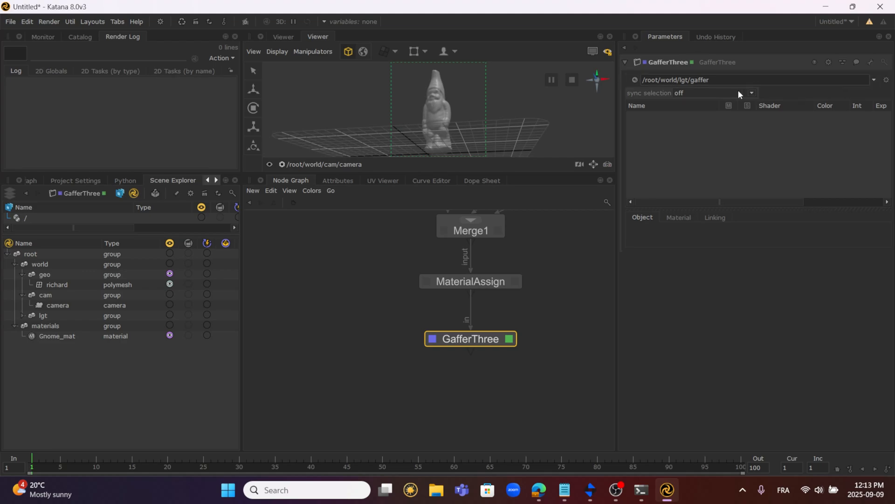
left_click(717, 92)
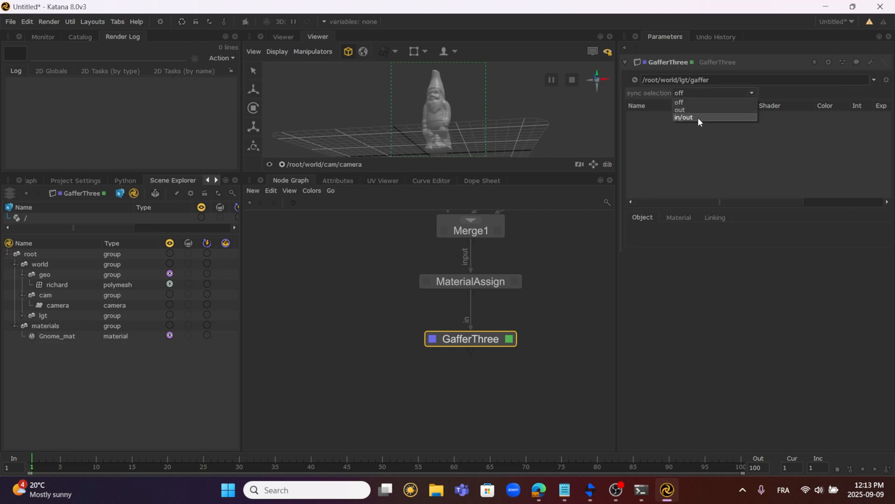
left_click(698, 119)
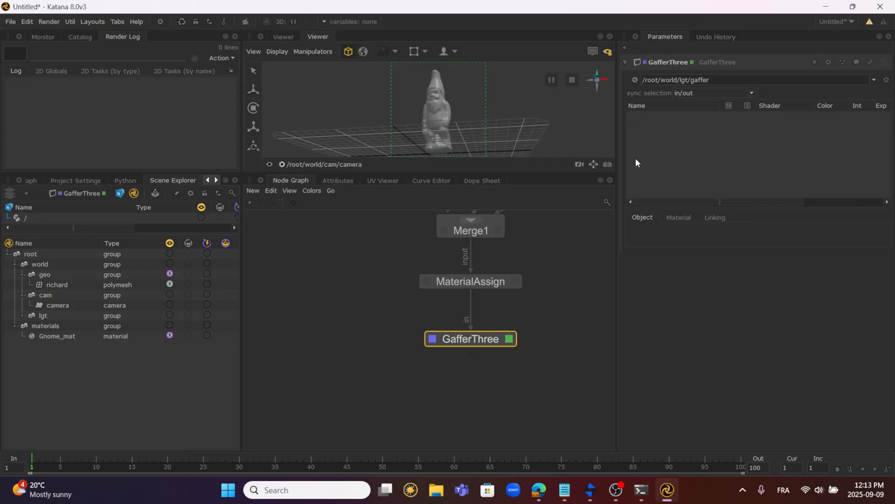
Add an Arnold Skydome Light to GafferThree.
right_click(655, 127)
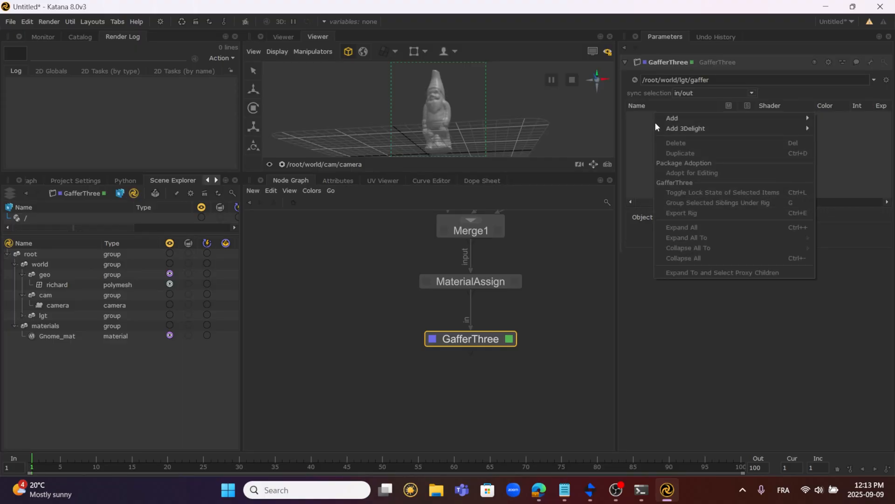
mouse_move(664, 119)
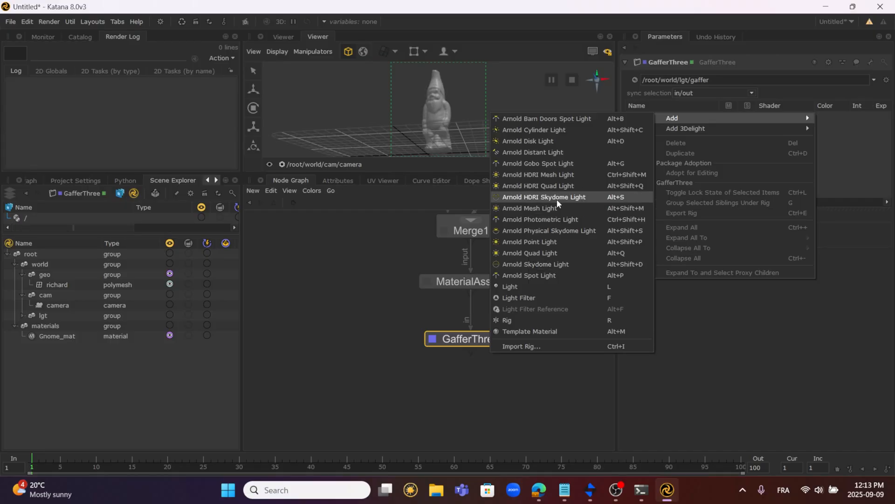
left_click(556, 265)
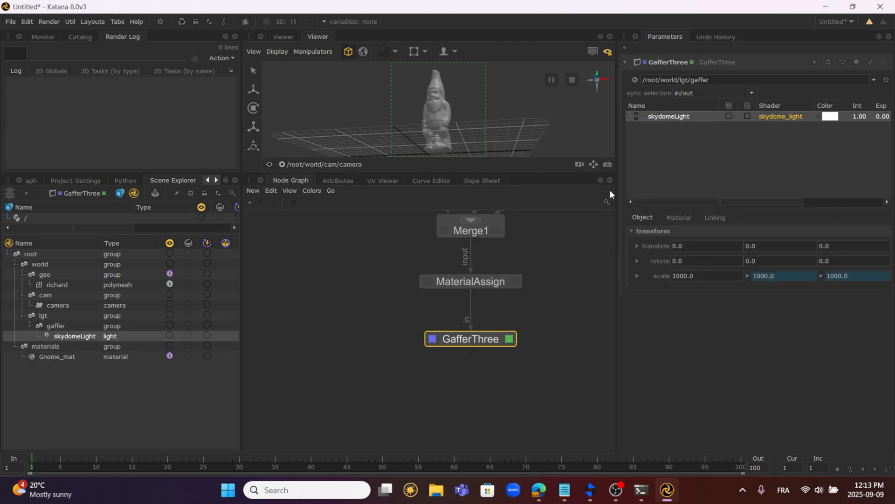
Show the skydome light's material and expand the Format and Common parameters of its arnoldLightShader.
left_click(688, 218)
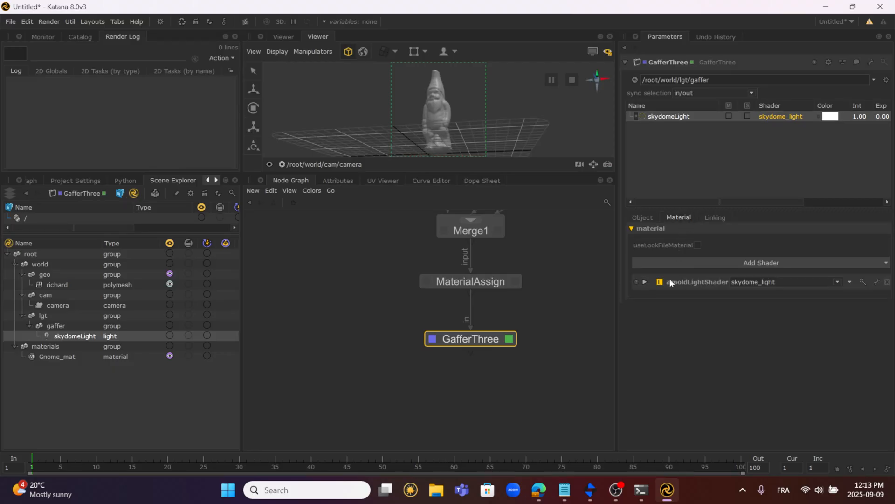
left_click(645, 282)
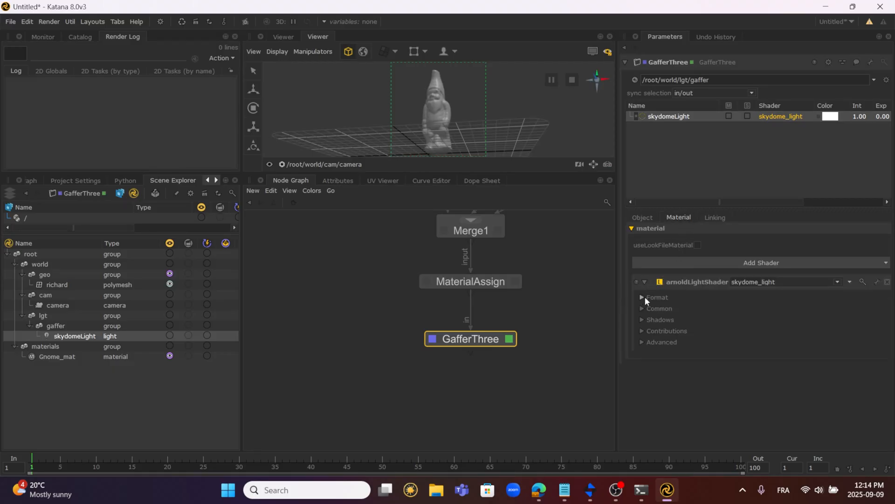
left_click(643, 297)
left_click(642, 350)
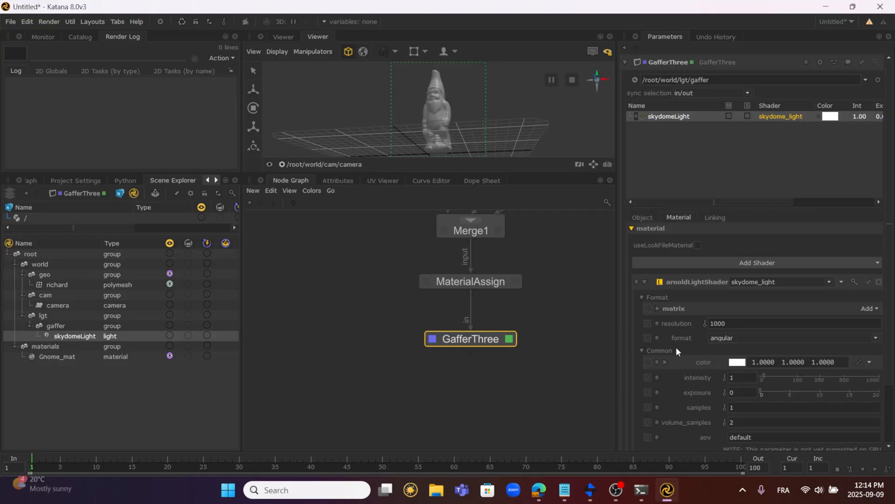
scroll(699, 328, "down", 2)
left_click(741, 321)
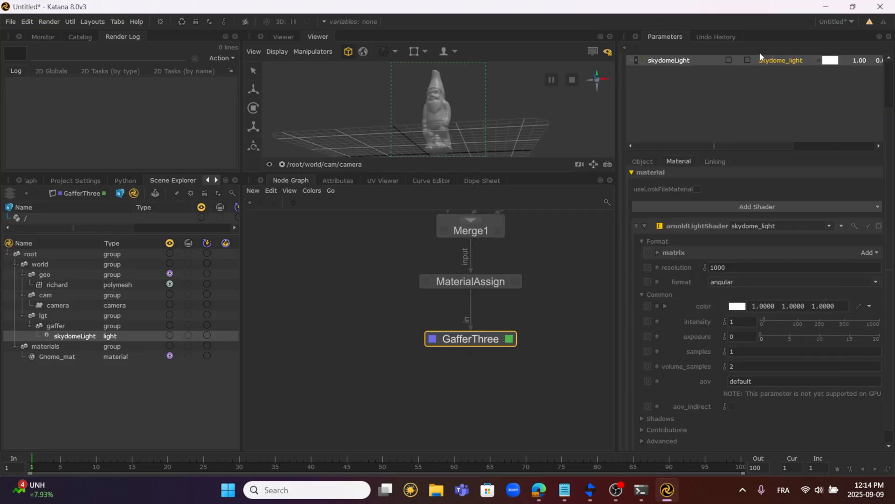
scroll(757, 119, "up", 2)
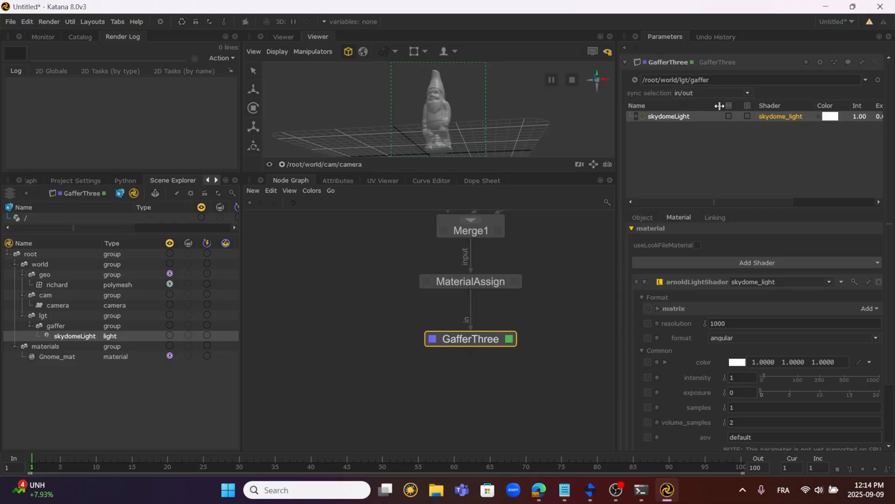
Narrow the light list's Name column, toggle the skydome light's mute, and leave the light soloed.
left_click_drag(721, 106, 707, 105)
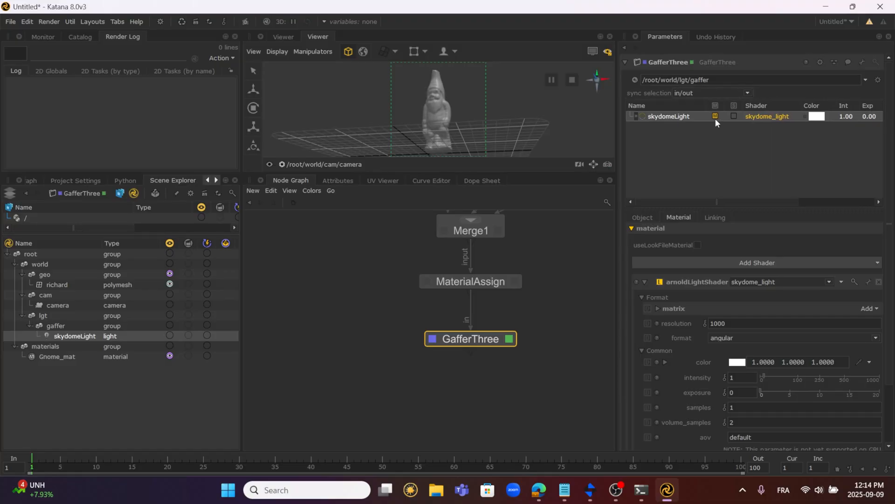
left_click(716, 116)
left_click(734, 115)
Set the skydome light's color to a warm orange of about 0.9508, 0.4888, 0.1941.
left_click(815, 118)
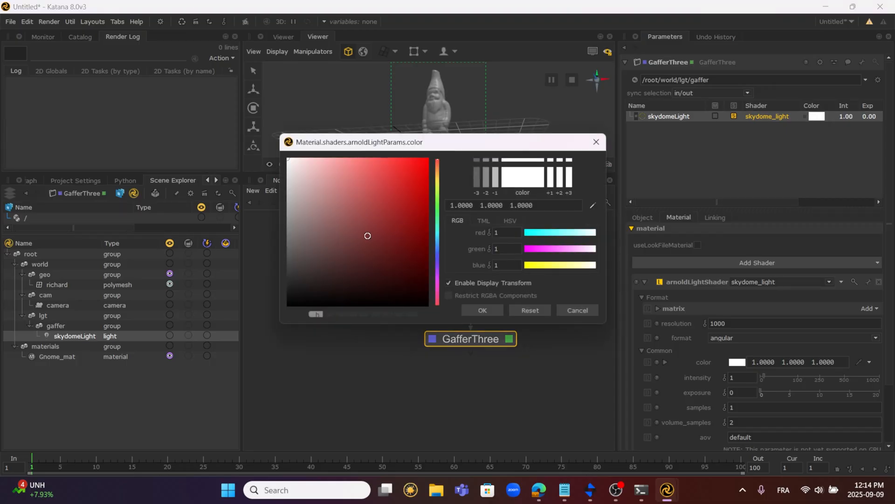
left_click_drag(536, 265, 564, 265)
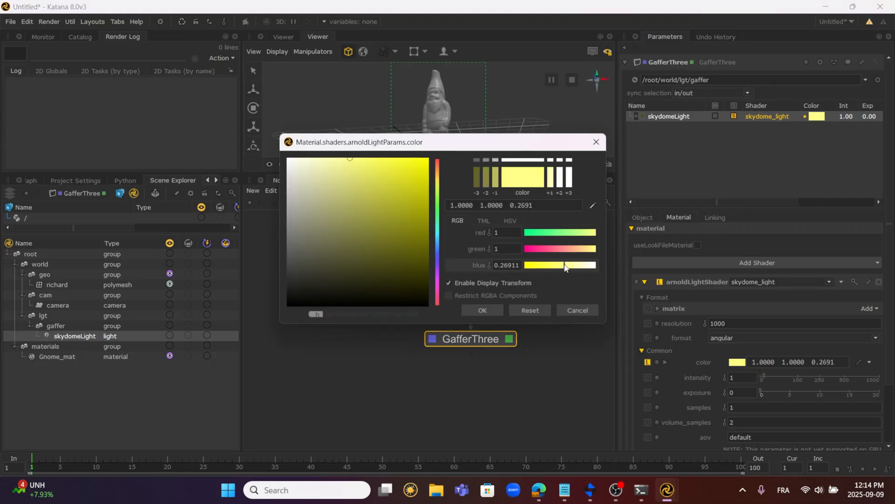
left_click(577, 250)
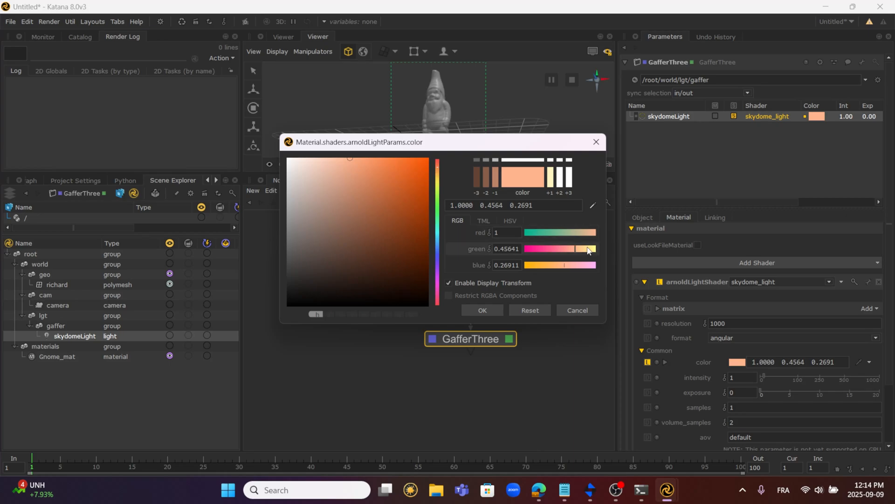
left_click_drag(563, 265, 555, 265)
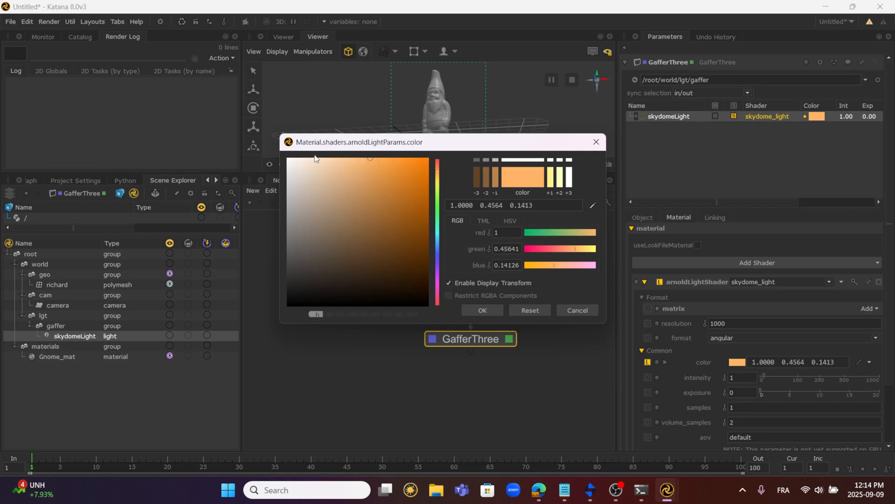
left_click(359, 163)
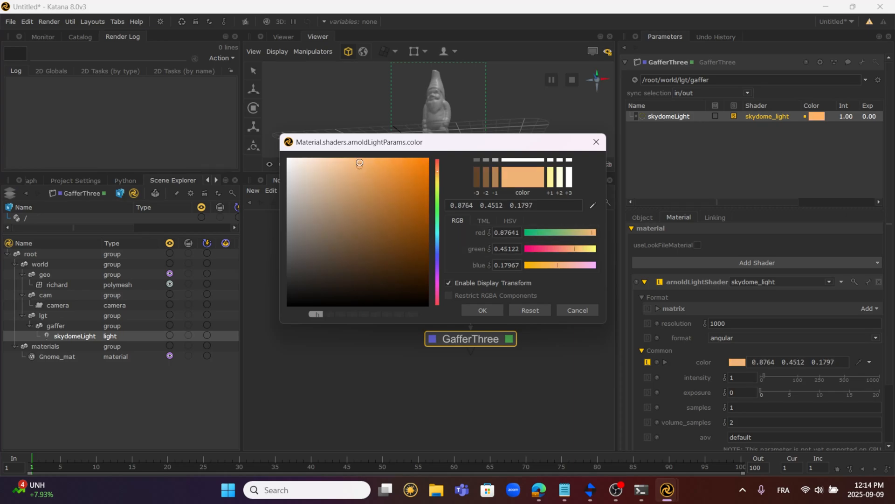
left_click(485, 310)
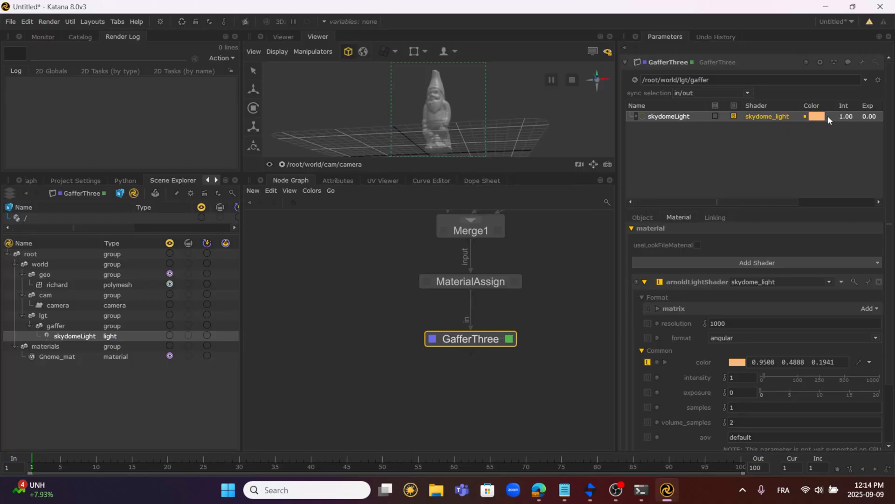
Set the skydome light's intensity to 0.7.
double_click(845, 116)
key("BackSpace")
type(".7")
key("Return")
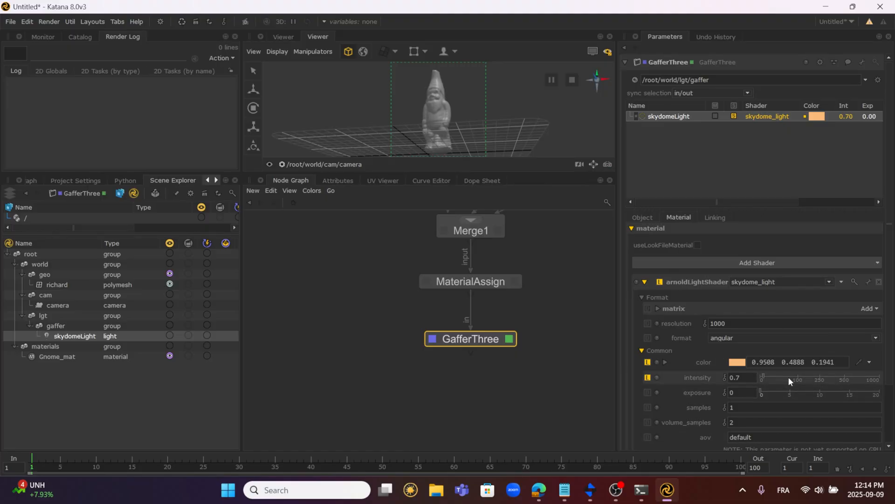
Look through the skydome light's Object, Material and Linking settings, deselect the light, and return to the Object settings.
scroll(788, 377, "down", 1)
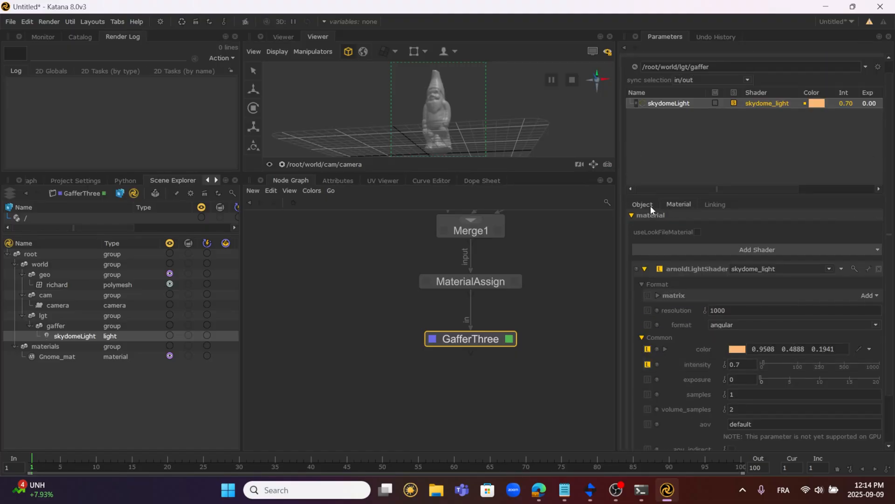
left_click(651, 206)
left_click(678, 205)
left_click(713, 206)
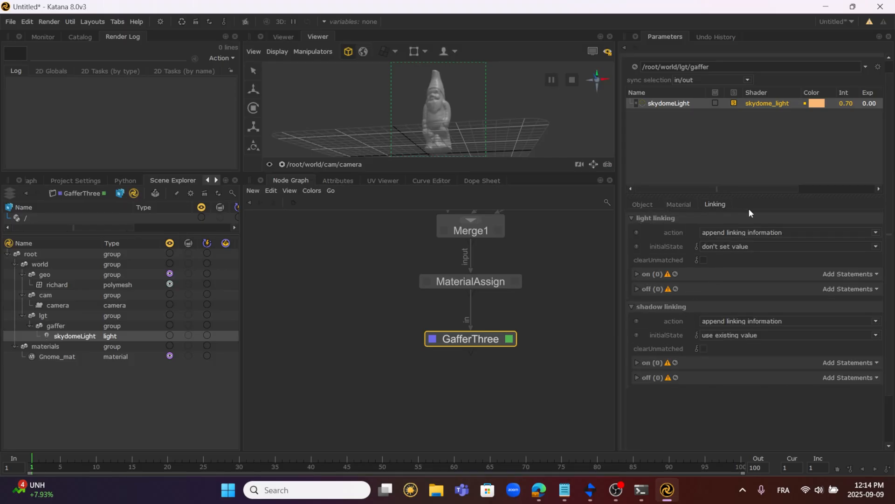
left_click(670, 157)
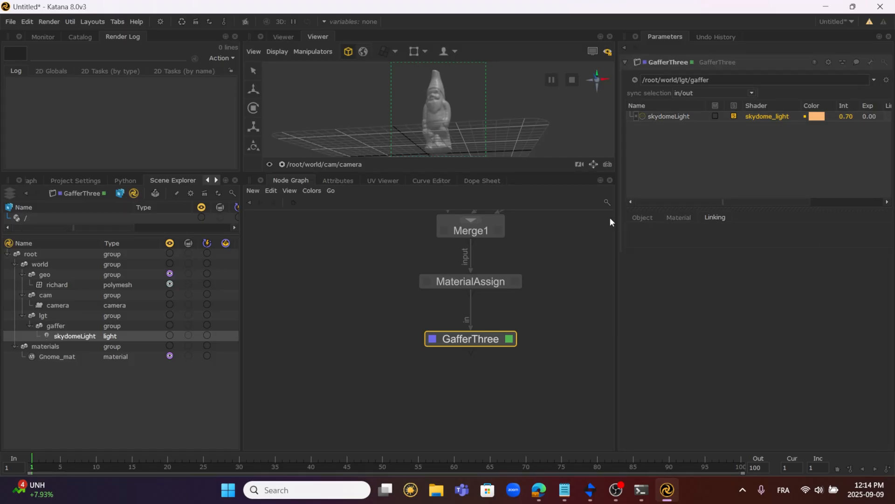
left_click(643, 218)
Examine the internal node network inside the GafferThree node, and return to the main node graph.
left_click_drag(524, 293, 498, 319, "alt")
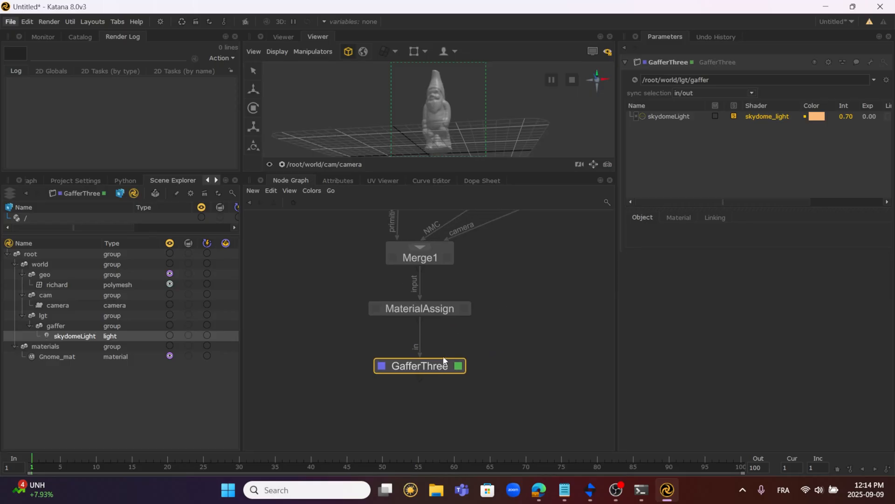
left_click(425, 366)
middle_click(433, 365, "ctrl")
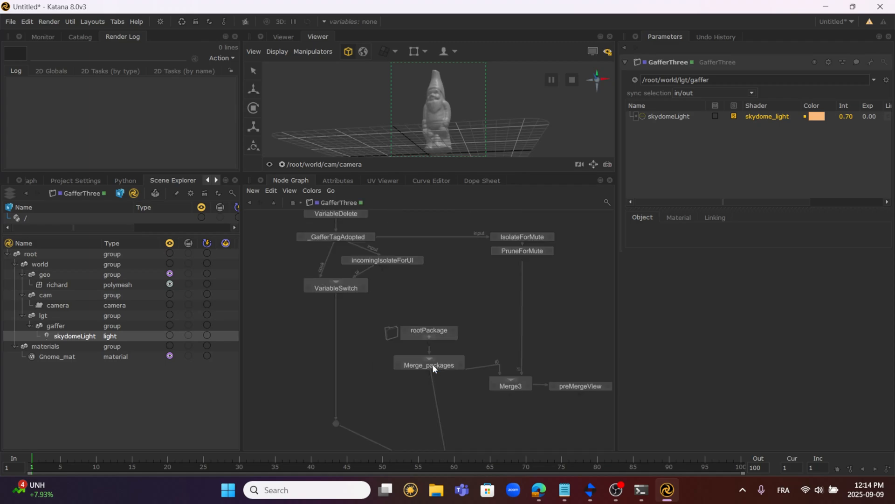
scroll(430, 340, "down", 6)
scroll(408, 308, "up", 6)
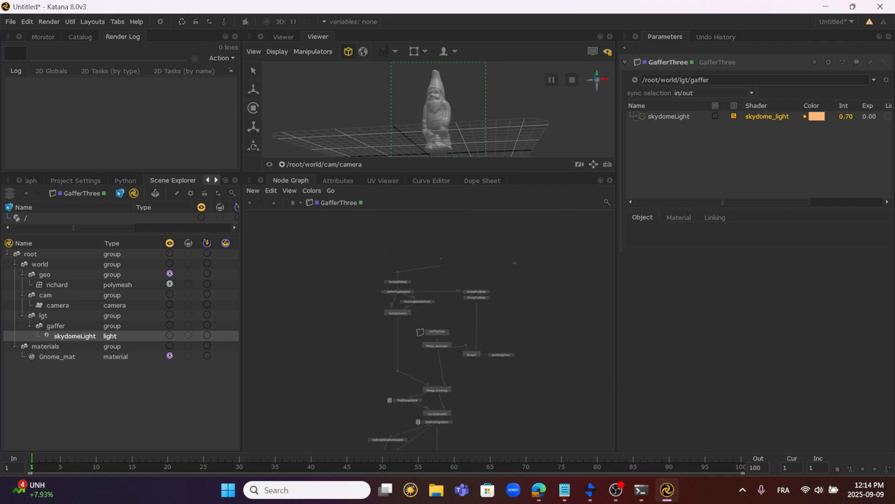
scroll(413, 297, "up", 2)
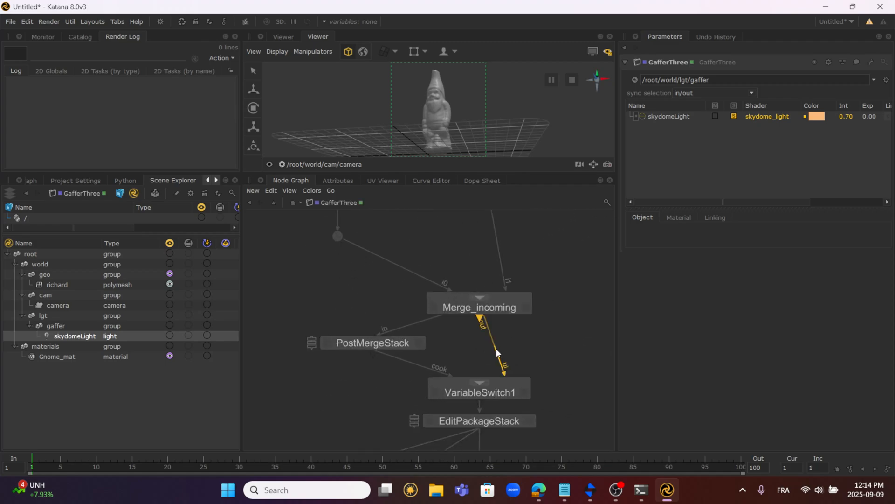
middle_click_drag(501, 379, 493, 284)
middle_click_drag(507, 407, 519, 320)
scroll(532, 325, "down", 5)
middle_click_drag(462, 302, 395, 350)
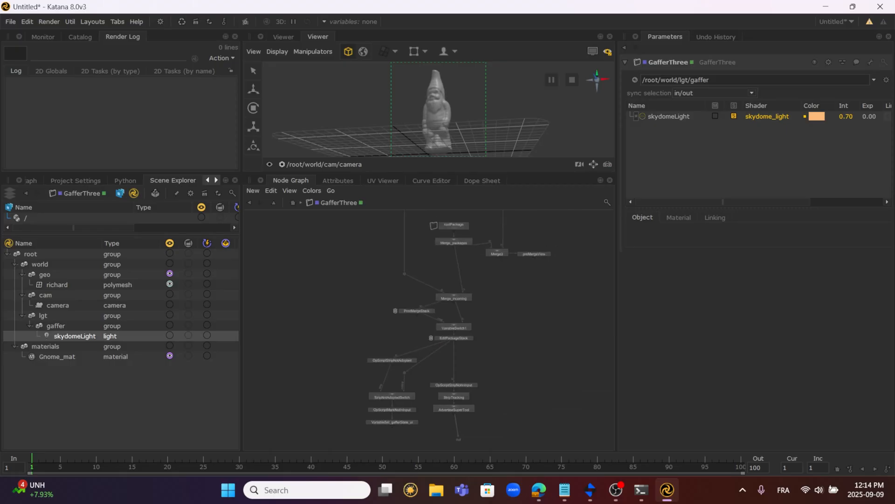
scroll(519, 295, "down", 1)
middle_click_drag(510, 272, 478, 375)
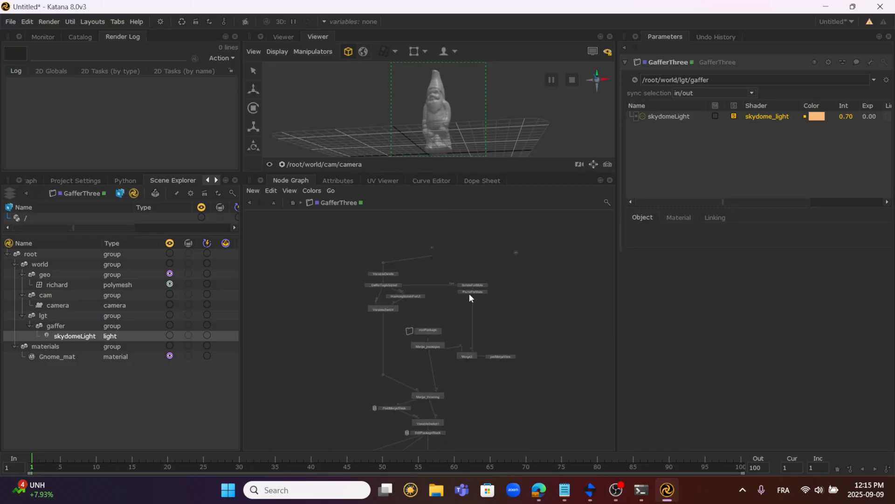
scroll(519, 247, "up", 5)
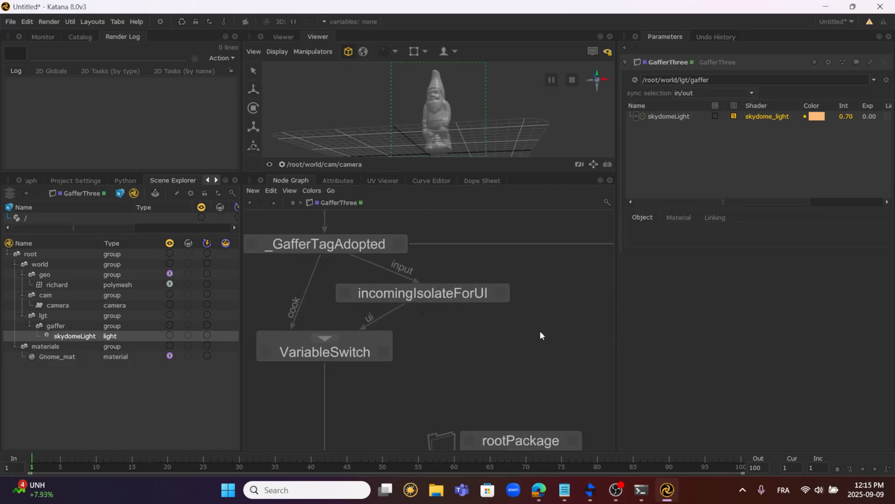
scroll(540, 331, "down", 3)
middle_click_drag(512, 323, 435, 302)
middle_click_drag(520, 400, 462, 273)
middle_click_drag(492, 410, 486, 303)
scroll(502, 329, "down", 3)
scroll(486, 303, "up", 3)
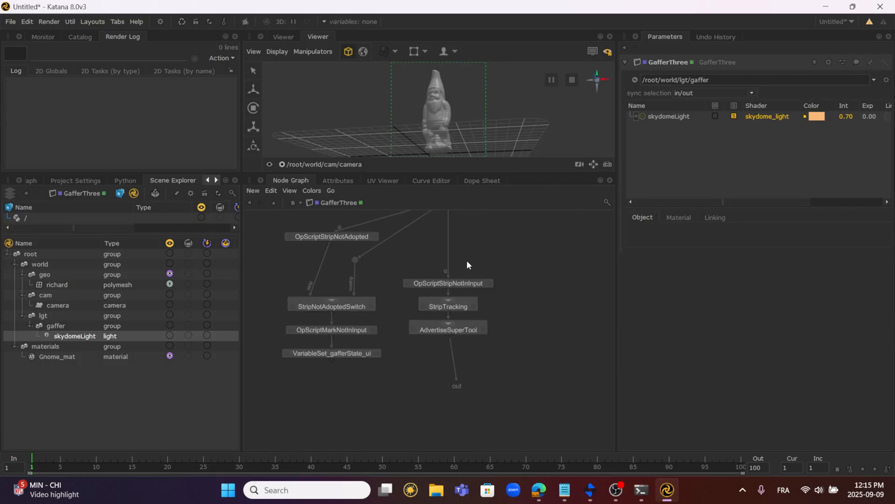
scroll(467, 260, "down", 6)
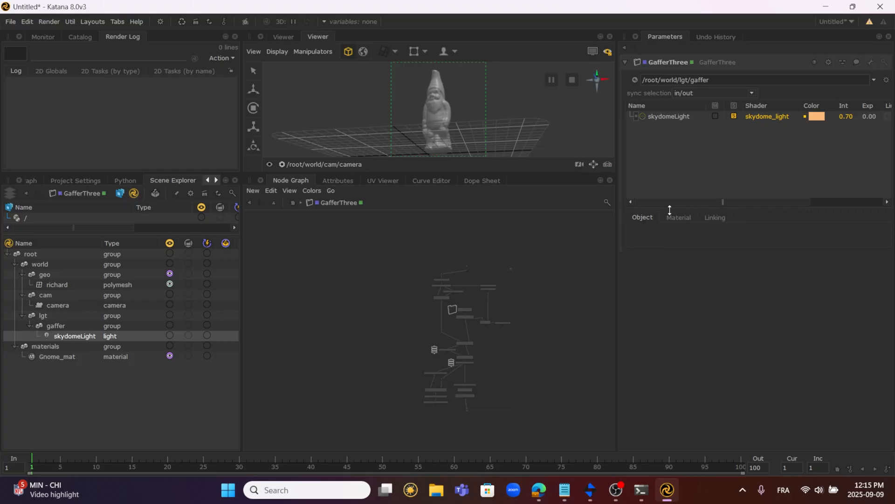
scroll(494, 282, "up", 5)
left_click(553, 236)
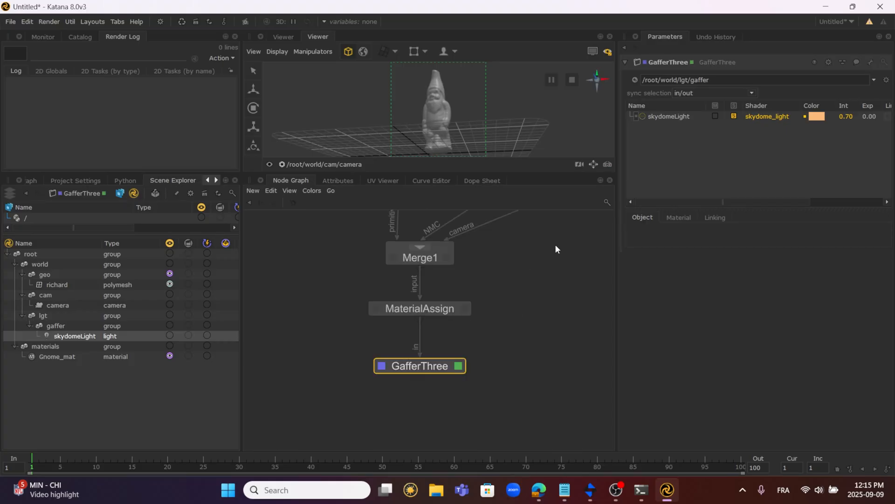
Add a RenderSettings node below GafferThree and connect GafferThree's output to its input.
scroll(459, 323, "down", 2)
middle_click_drag(464, 347, 475, 309)
middle_click_drag(476, 366, 473, 352)
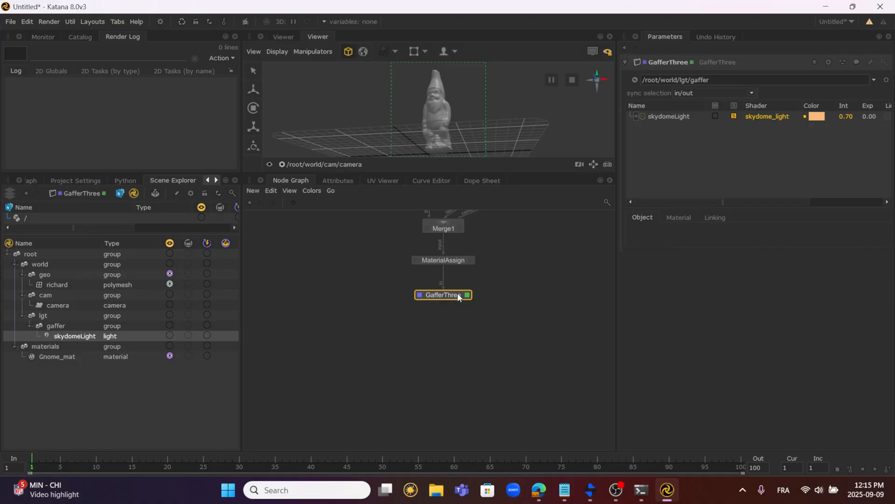
left_click(455, 320)
key("Tab")
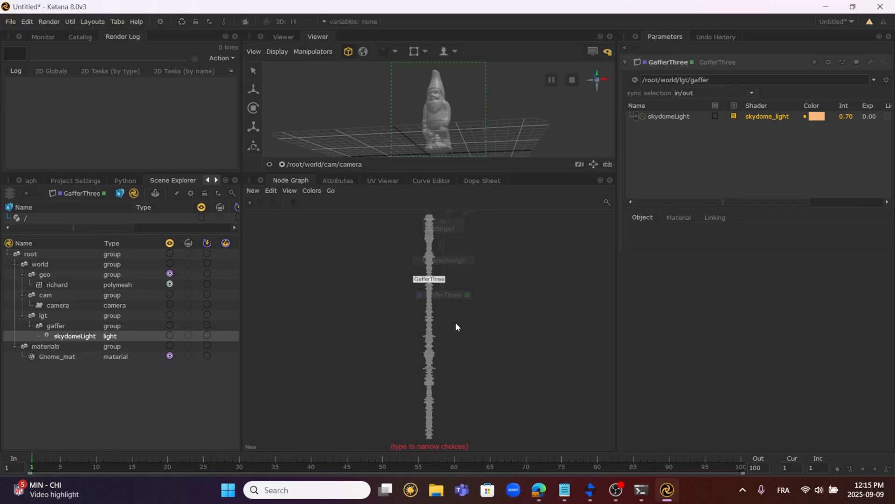
type("render")
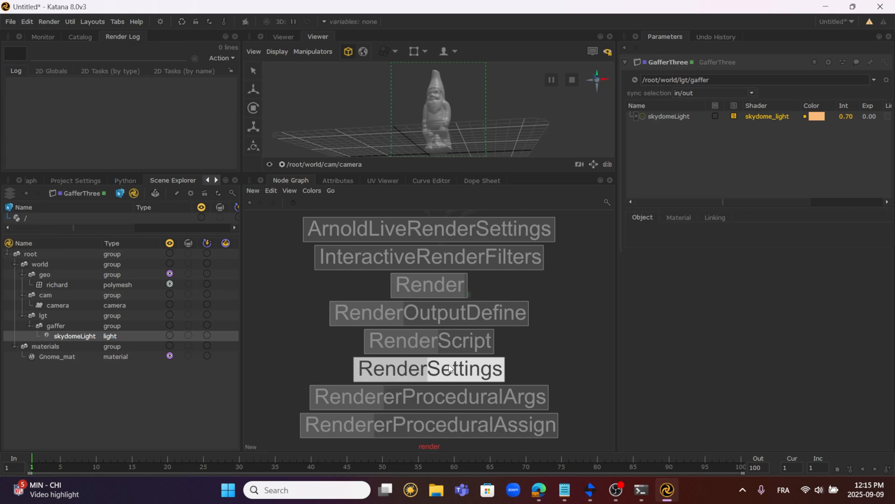
left_click(424, 373)
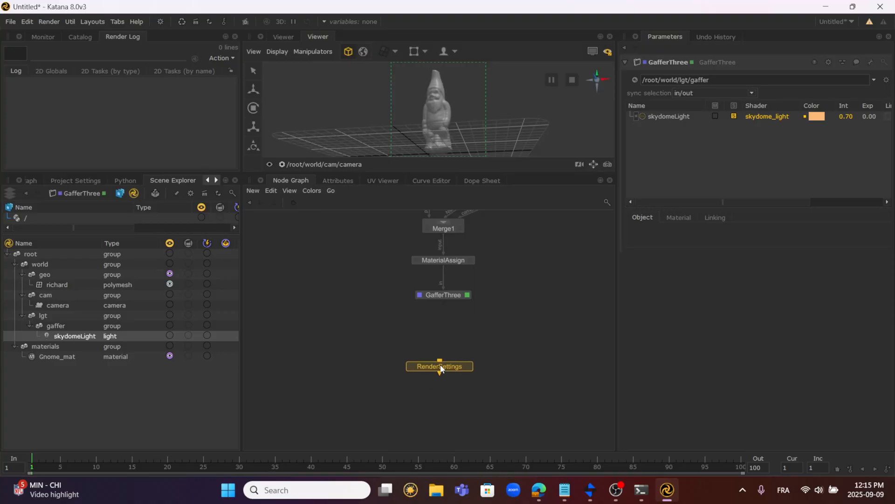
left_click(445, 344)
left_click(450, 297)
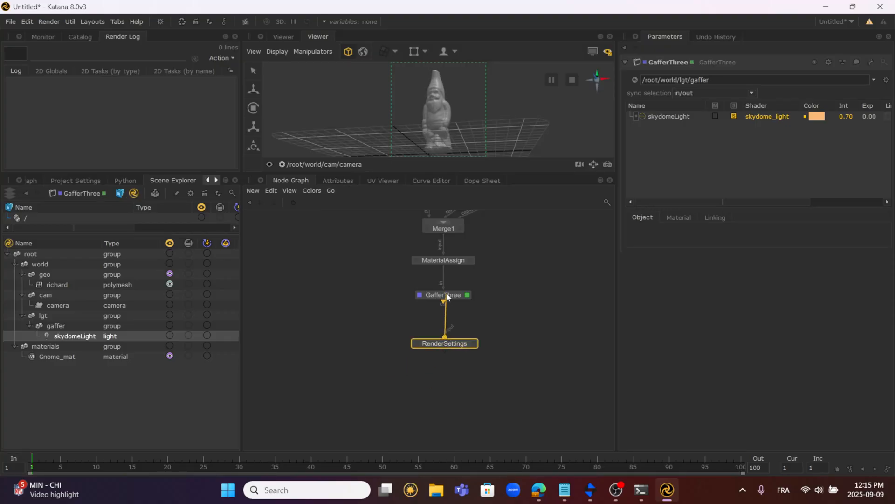
Open the RenderSettings node's parameters and set the renderer to arnold.
left_click(474, 344)
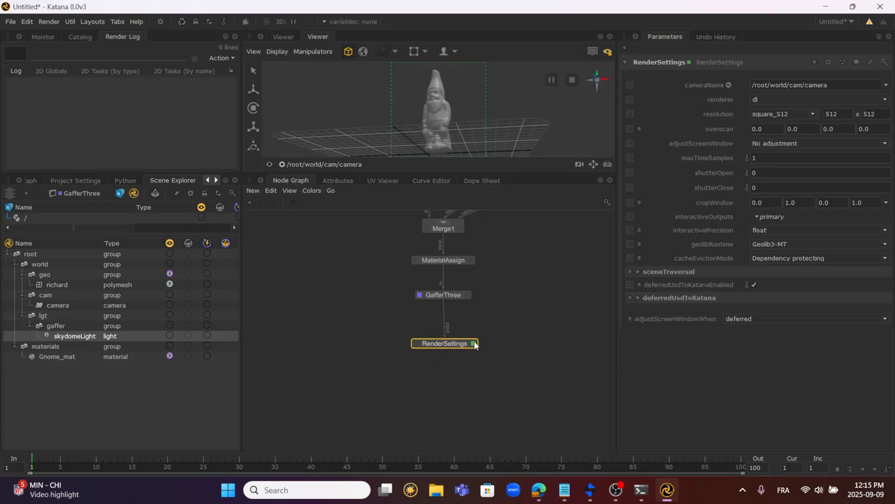
left_click(765, 98)
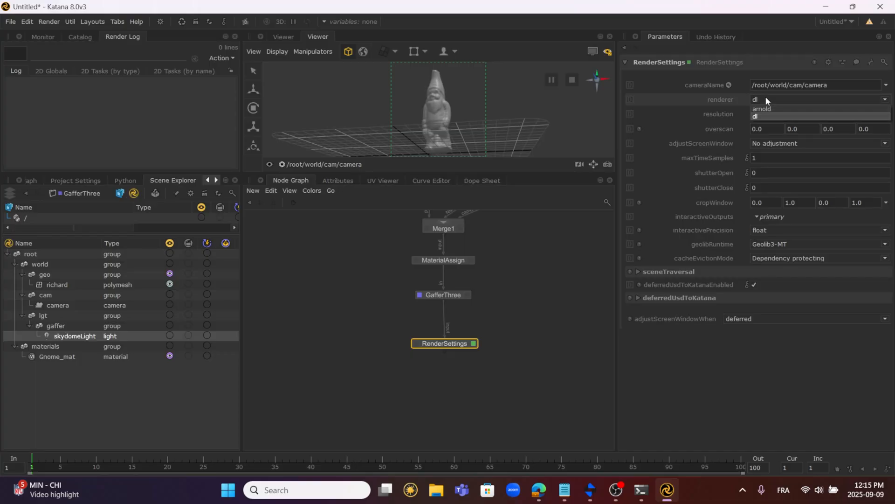
left_click(766, 108)
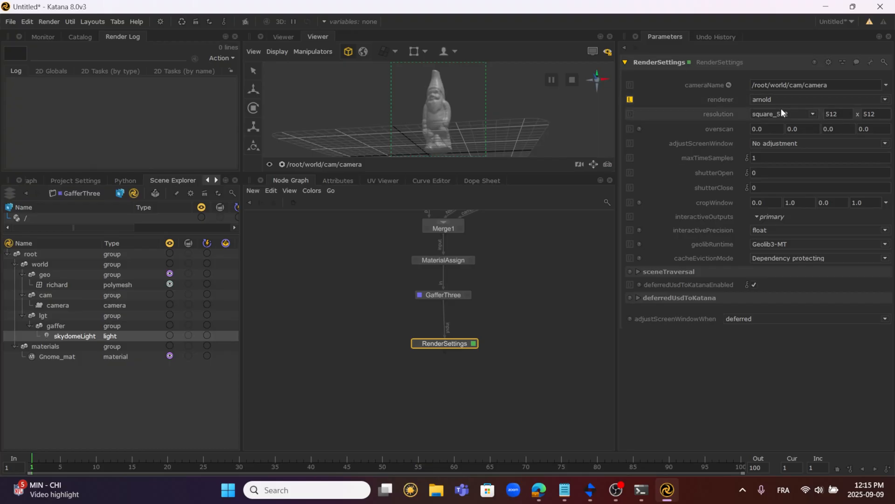
Rename the CameraCreate node's scene location to /root/world/cam/cam.
left_click(63, 306)
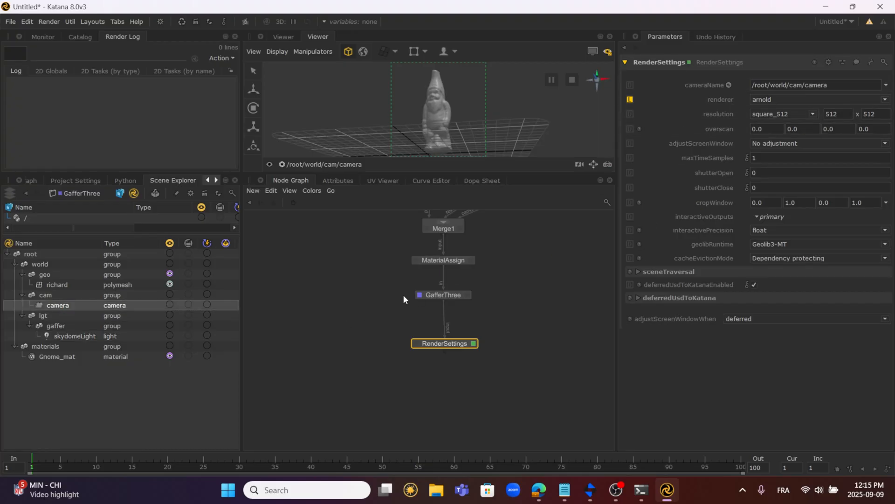
middle_click_drag(477, 227, 435, 356)
left_click(535, 310)
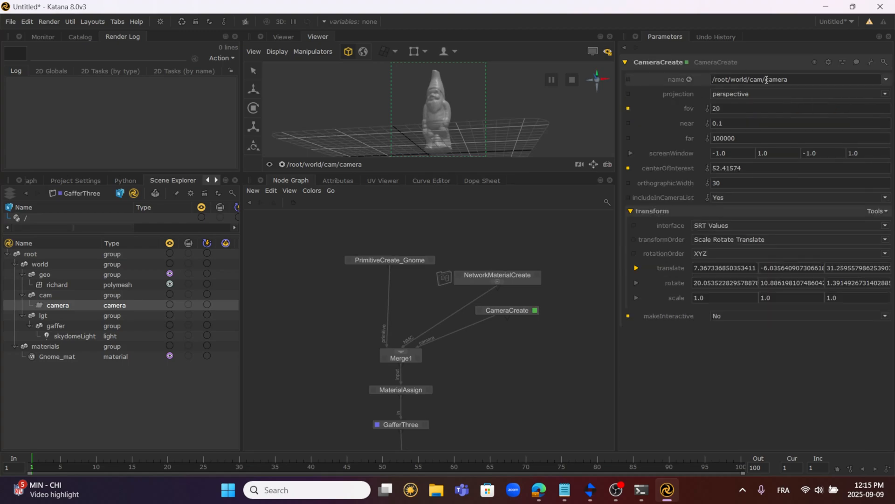
left_click_drag(777, 80, 825, 82)
key("BackSpace")
key("Return")
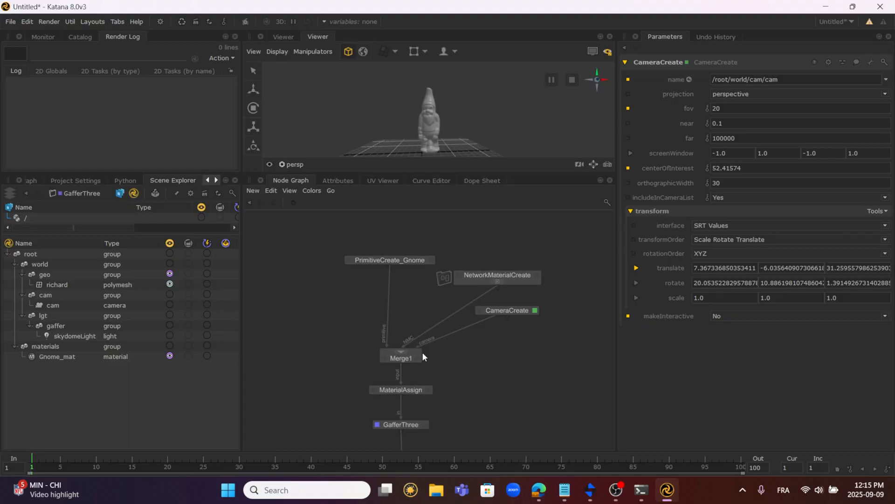
Assign the /root/world/cam/cam camera from the scene hierarchy as the RenderSettings cameraName.
middle_click_drag(459, 310, 454, 279)
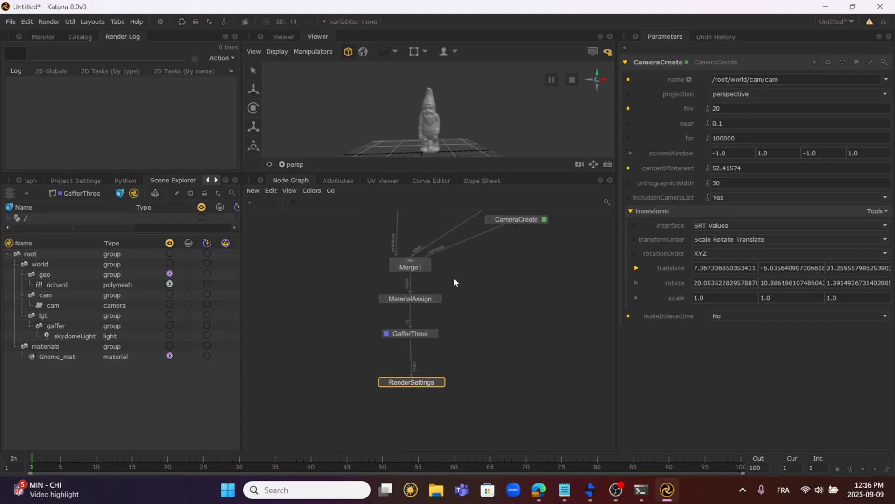
left_click(442, 382)
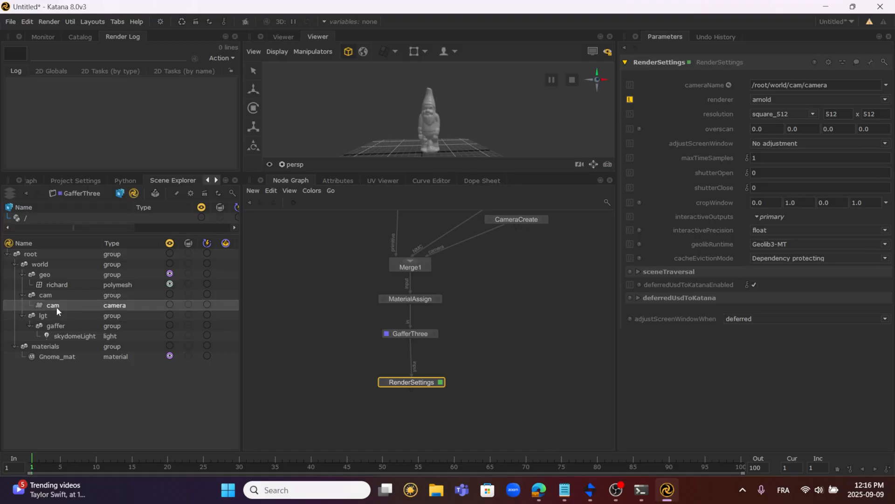
left_click_drag(57, 307, 796, 89)
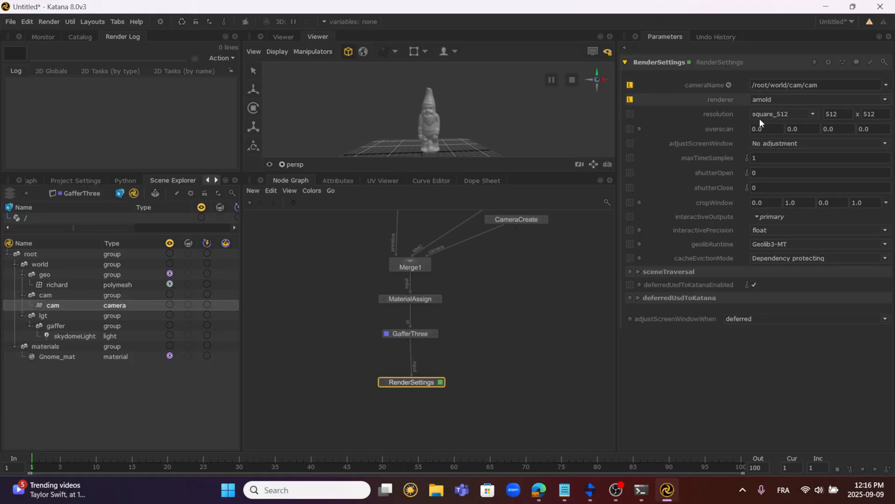
Review the parameters of the PrimitiveCreate_Gnome node and the MaterialAssign node.
key("a")
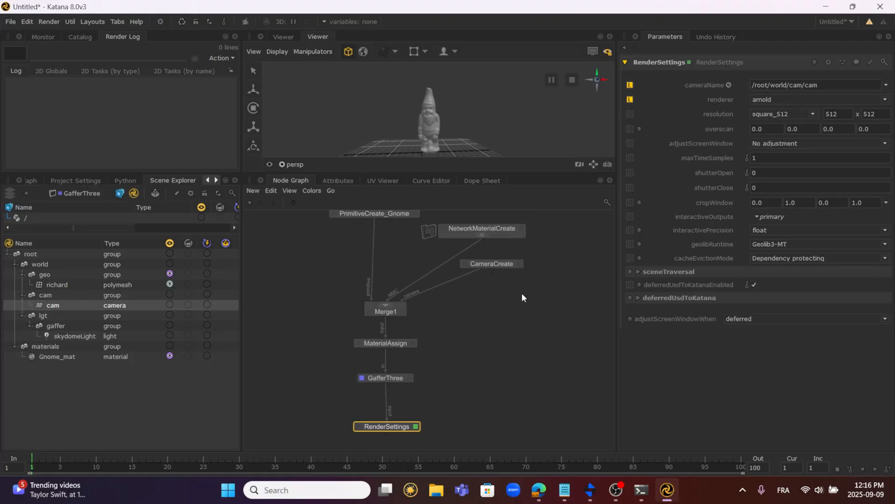
middle_click_drag(429, 241, 428, 262)
left_click(415, 234)
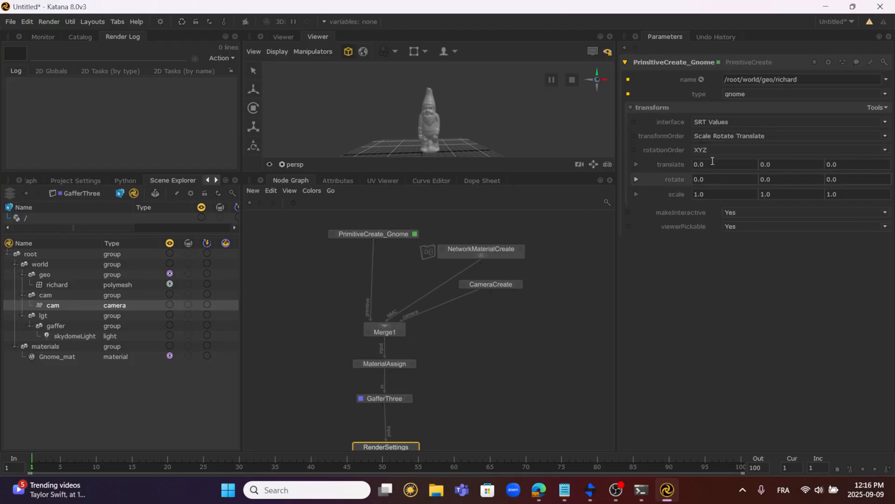
middle_click_drag(447, 349, 463, 315)
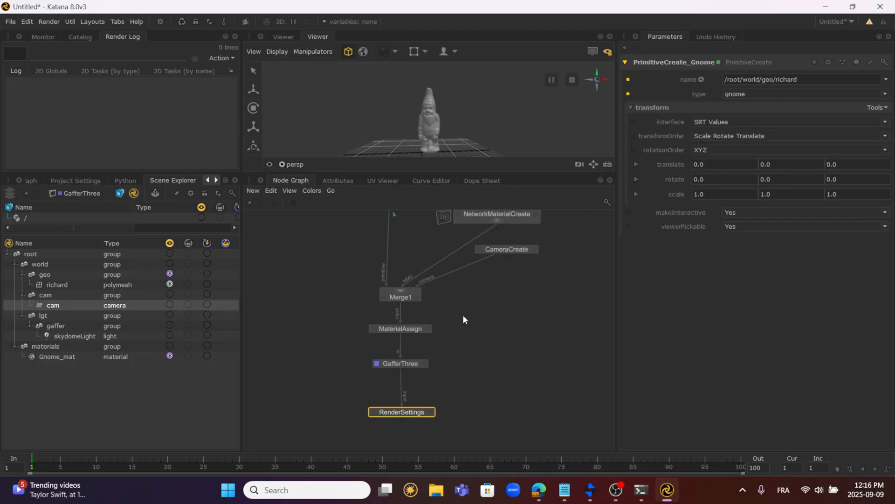
left_click(427, 327)
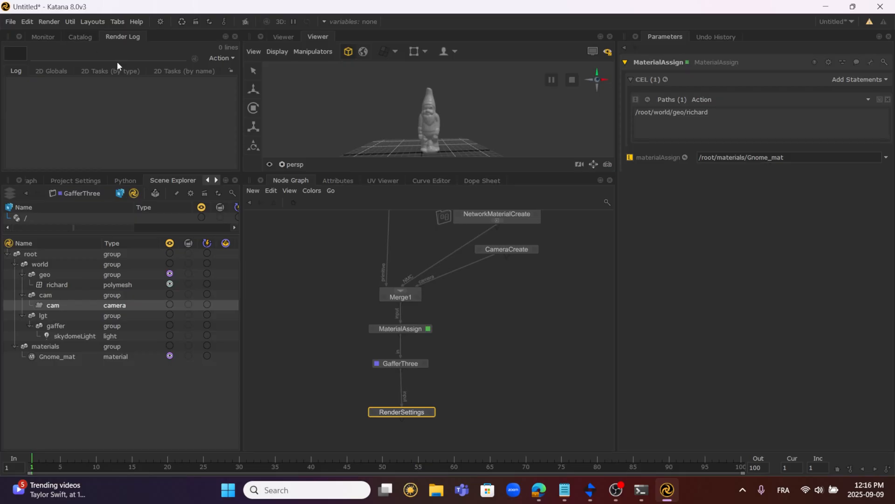
Tidy the node layout by moving the material, camera and gnome nodes closer to Merge1 and RenderSettings up under GafferThree.
middle_click_drag(434, 352, 419, 405)
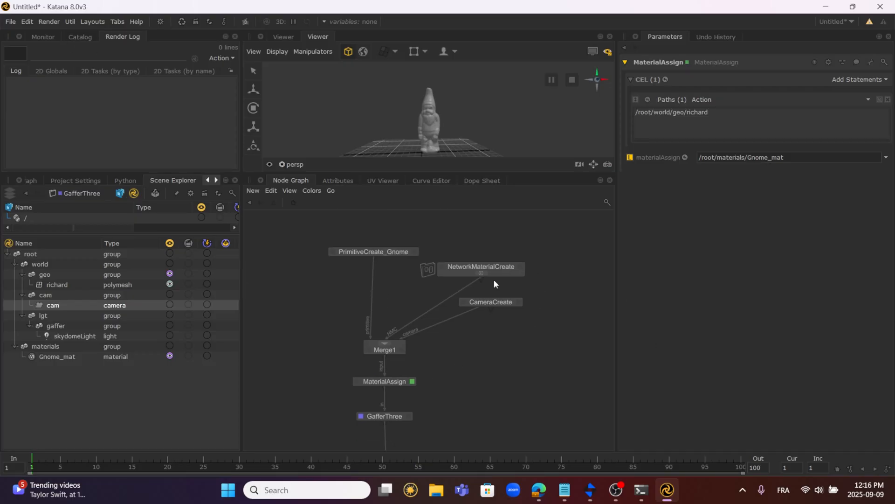
left_click_drag(494, 279, 472, 316)
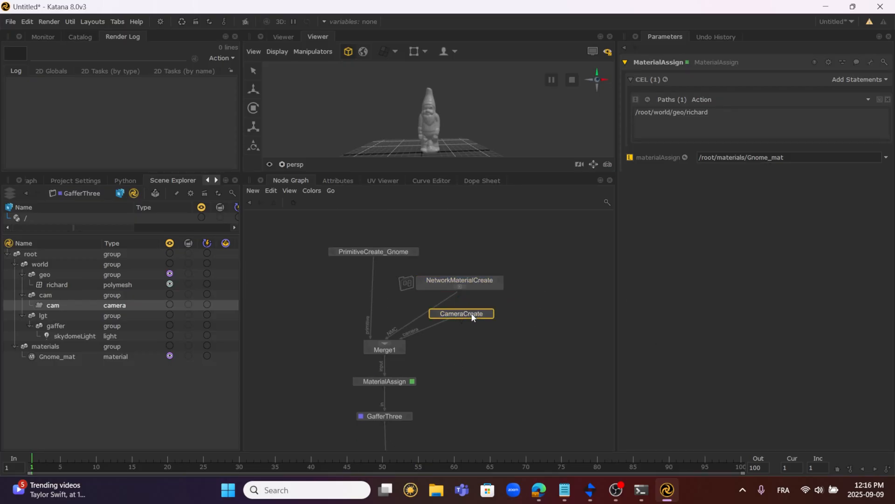
left_click_drag(374, 253, 371, 254)
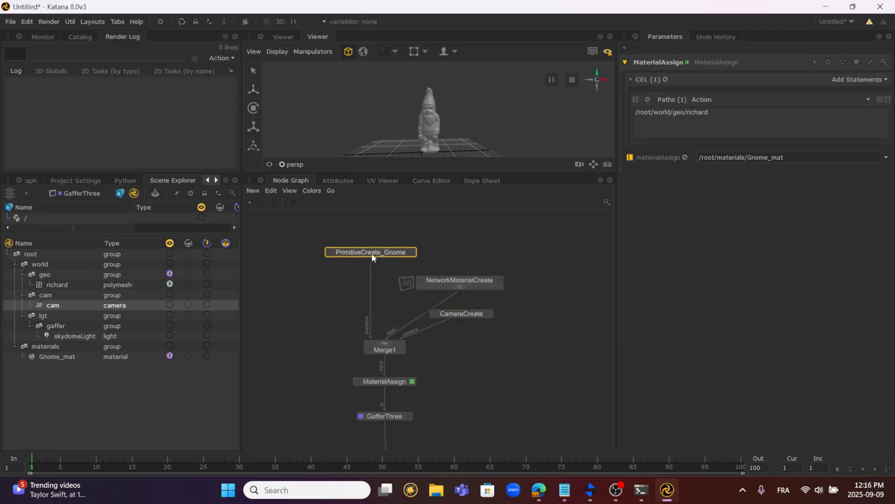
middle_click_drag(409, 412, 431, 340)
left_click(431, 340)
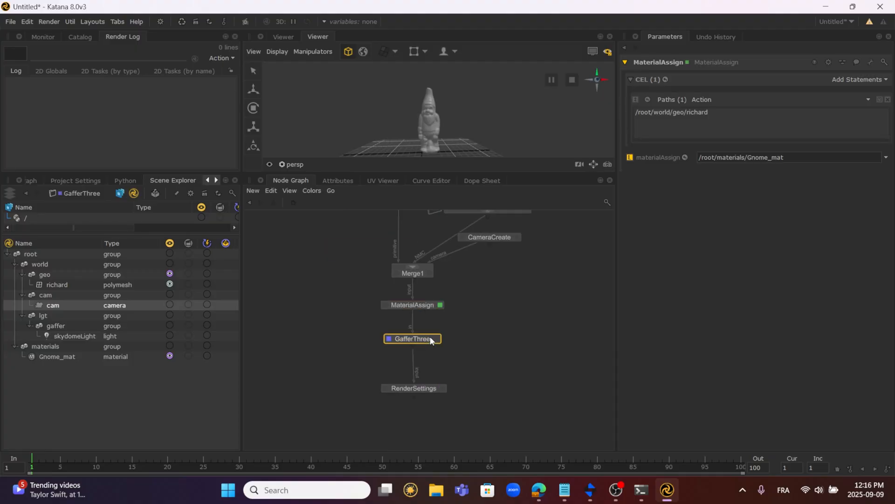
left_click(424, 377)
left_click_drag(425, 376, 424, 373)
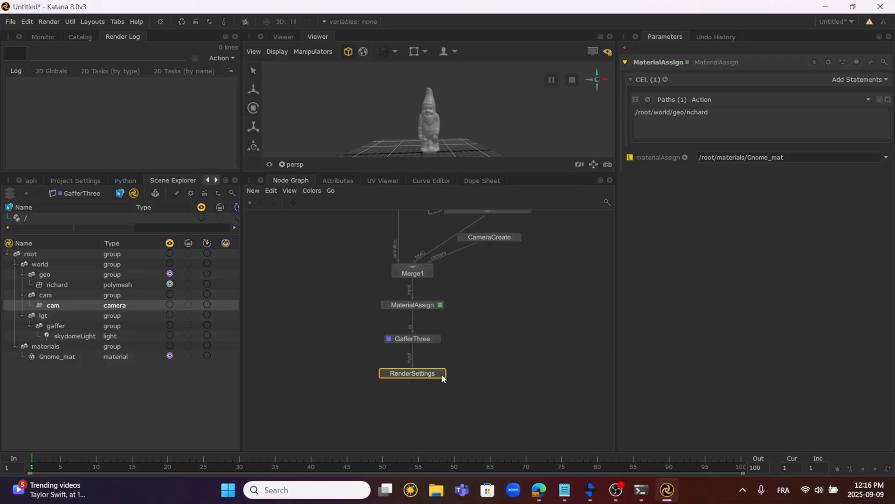
Look over the whole node tree and open the PrimitiveCreate_Gnome node's parameters.
middle_click_drag(443, 214, 424, 327)
middle_click_drag(415, 366, 442, 244)
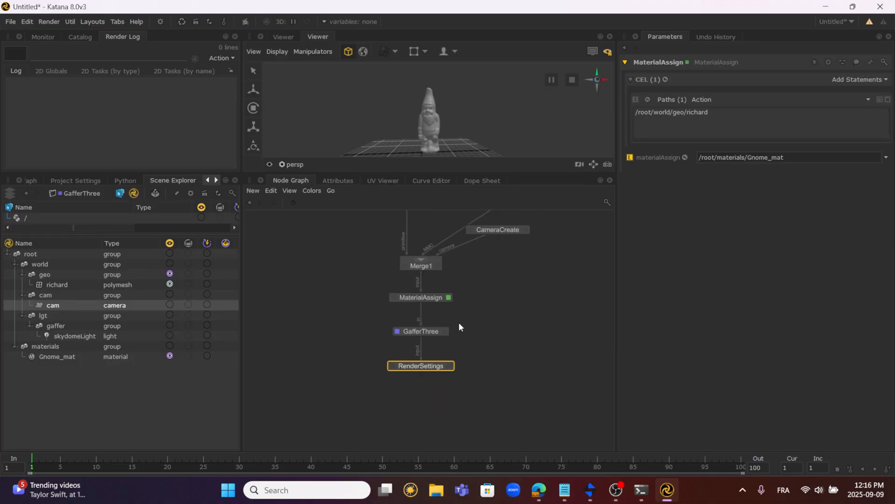
middle_click_drag(462, 214, 459, 290)
left_click(446, 266)
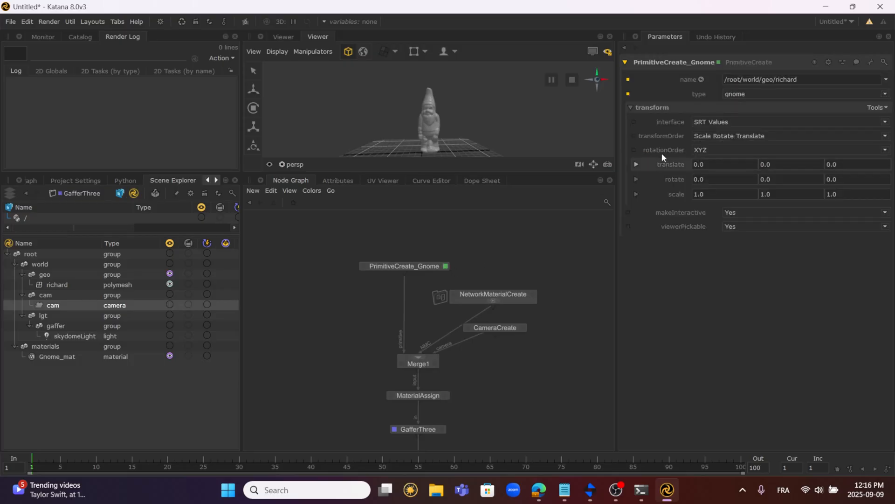
Review the parameters of the NetworkMaterialCreate, CameraCreate, MaterialAssign and GafferThree nodes, including the skydomeLight's settings.
left_click(532, 294)
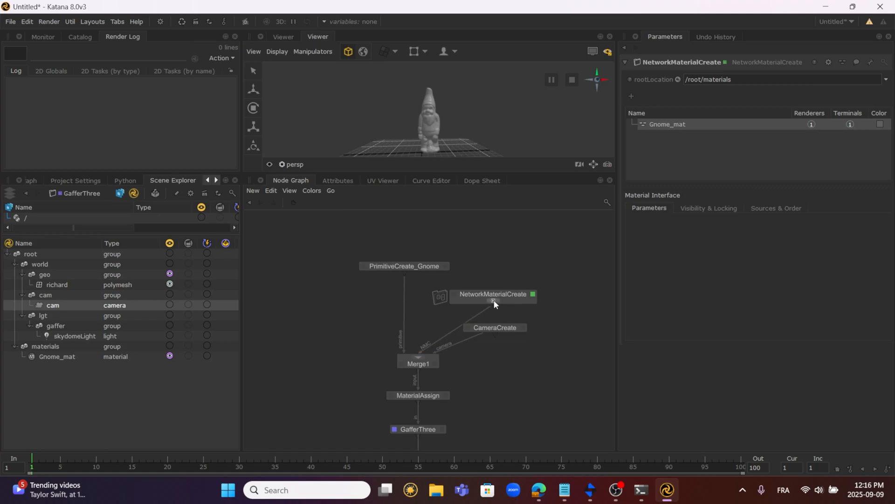
left_click(519, 329)
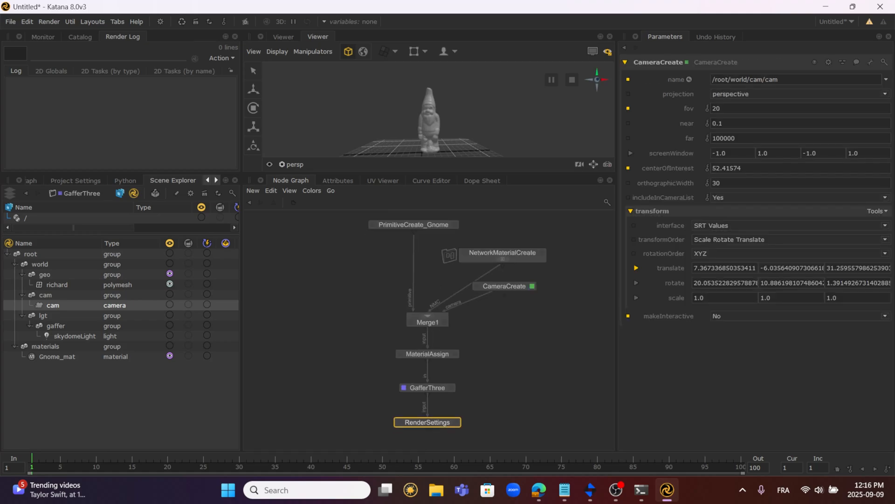
left_click(459, 346)
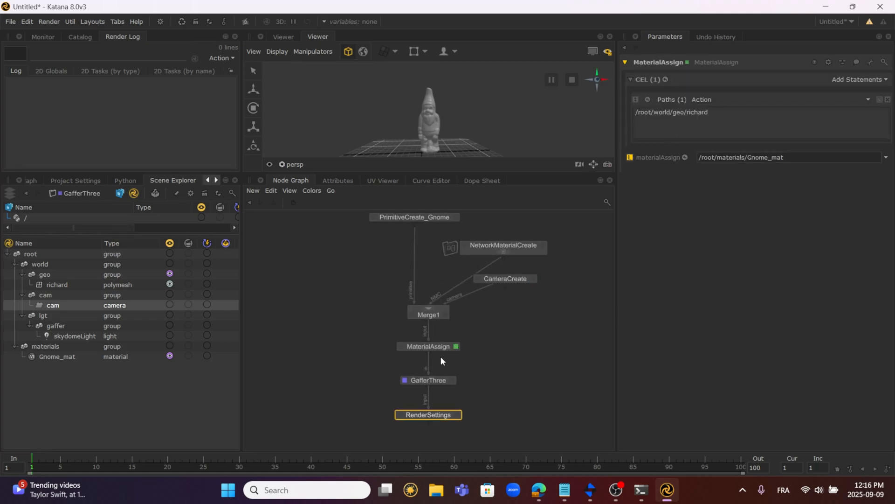
left_click(408, 348)
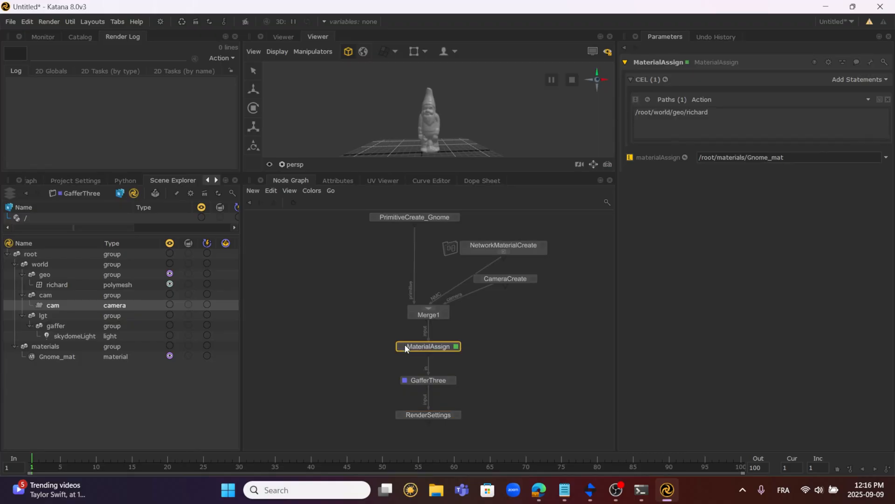
middle_click_drag(450, 379, 459, 327)
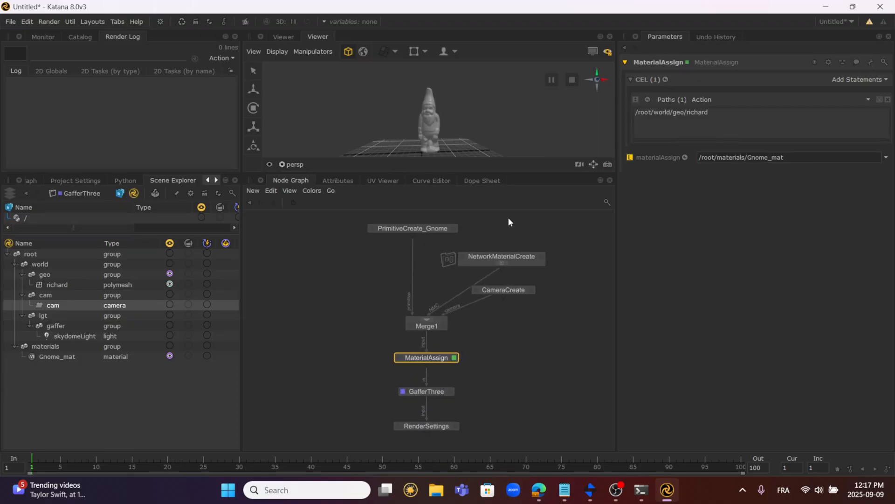
middle_click_drag(478, 382, 484, 322)
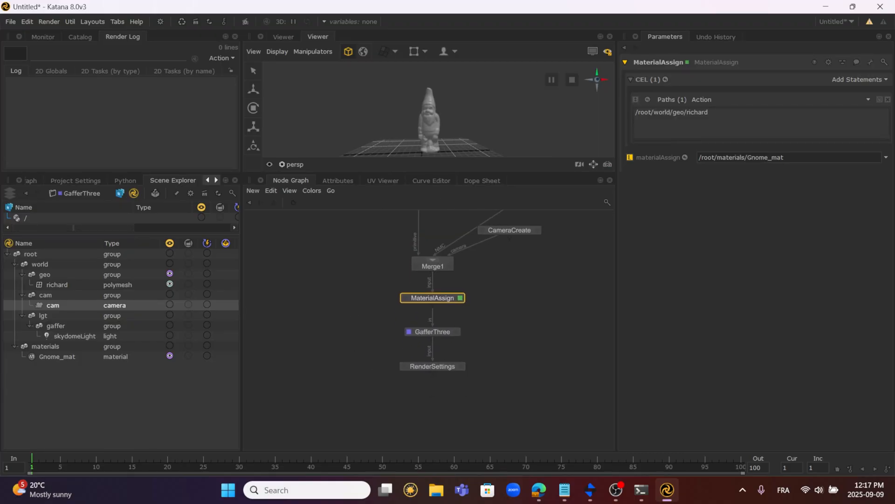
left_click(456, 331)
left_click(676, 118)
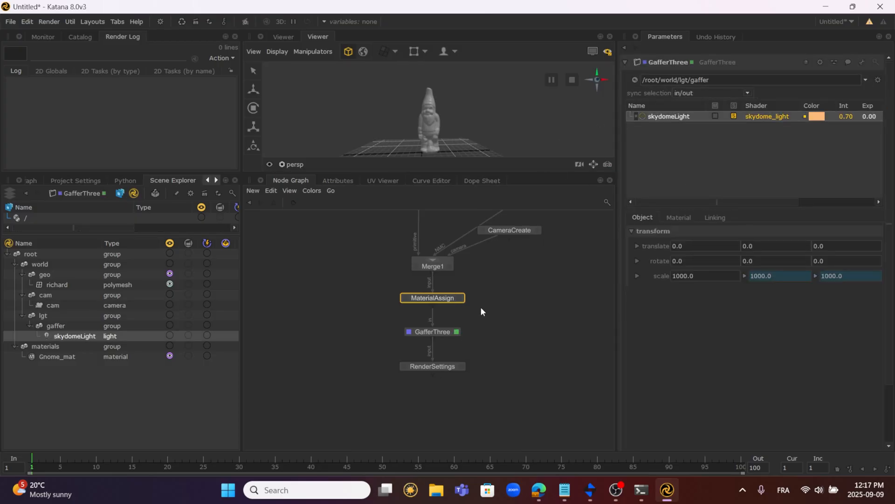
Set adjustScreenWindow on the RenderSettings node to "Adjust height to match resolution".
middle_click_drag(490, 402, 496, 367)
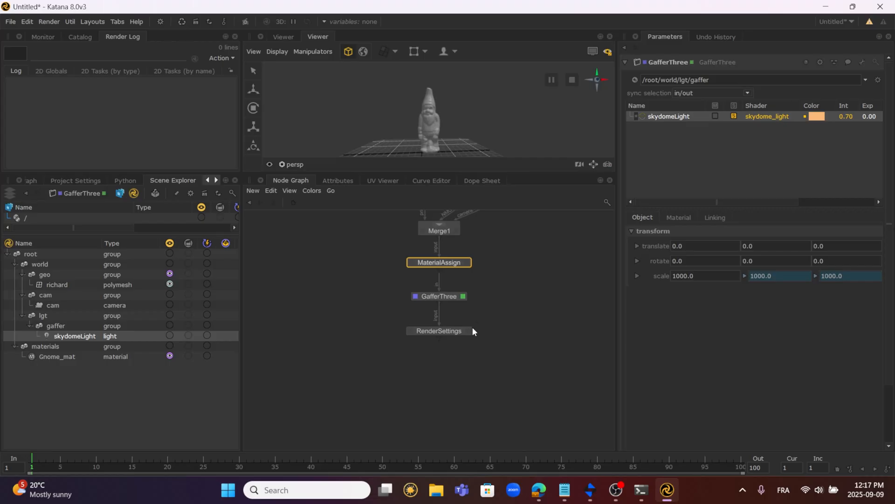
left_click(468, 330)
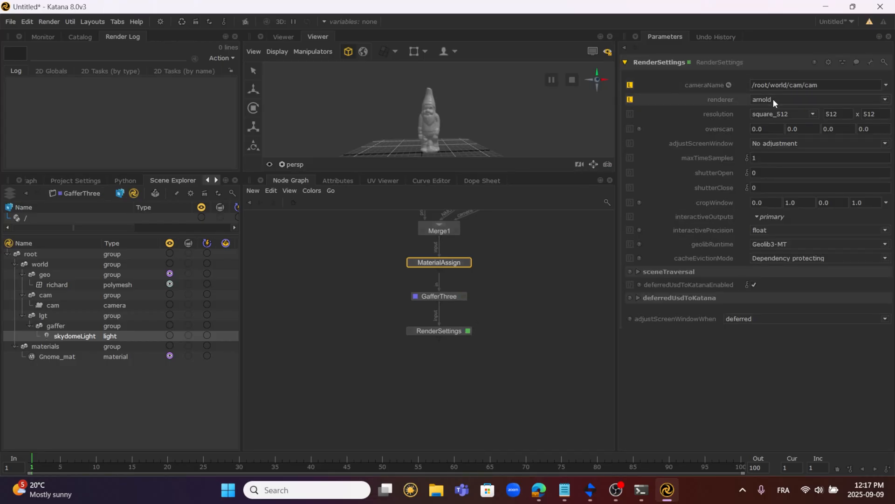
left_click(759, 141)
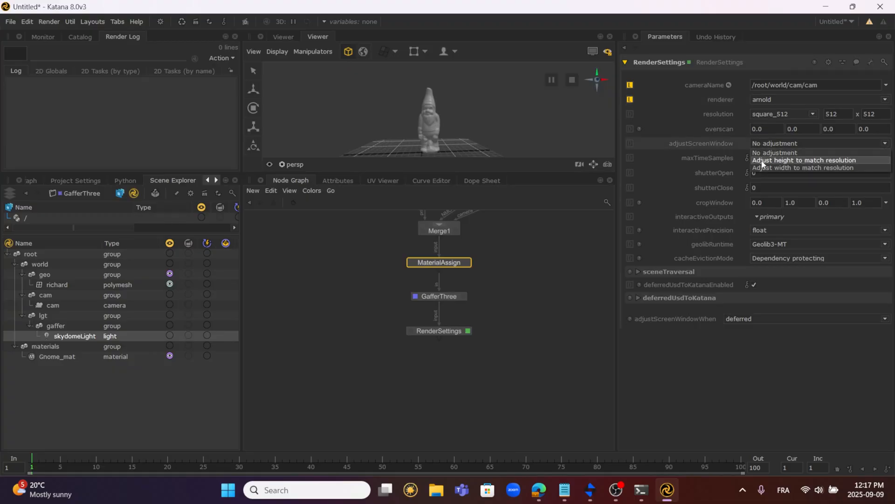
left_click(762, 161)
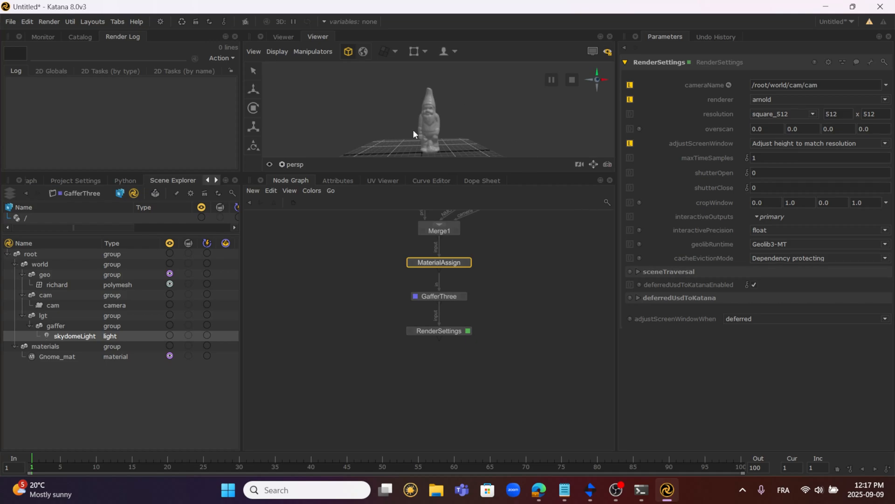
Look through /root/world/cam/cam in the Viewer and make RenderSettings the viewed node, checking its interactiveOutputs options.
left_click(293, 164)
left_click(321, 230)
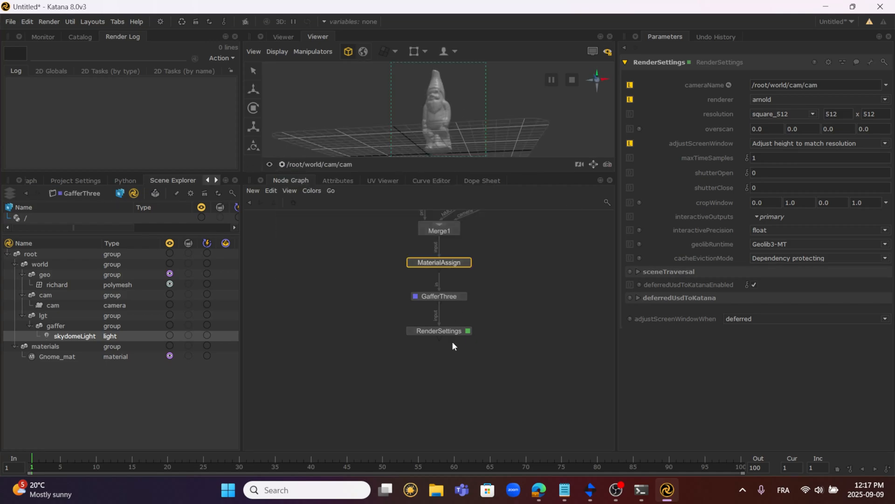
left_click(413, 332)
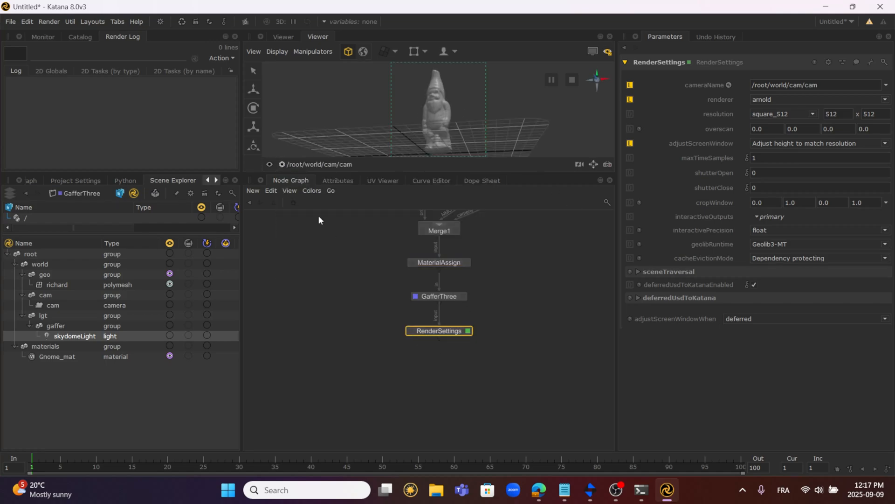
left_click(410, 331)
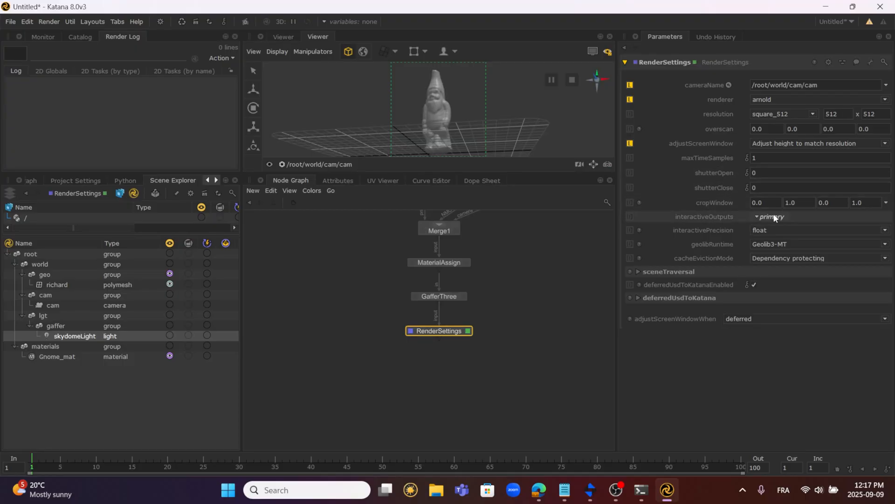
left_click(759, 218)
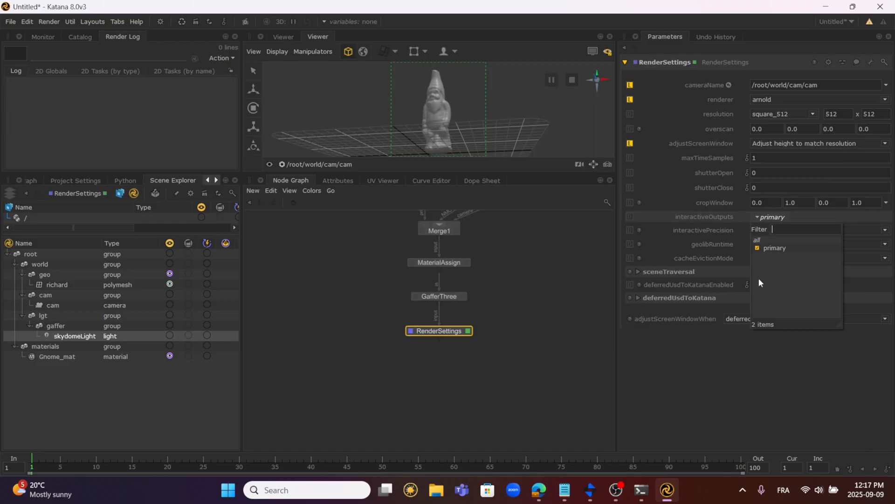
left_click(507, 356)
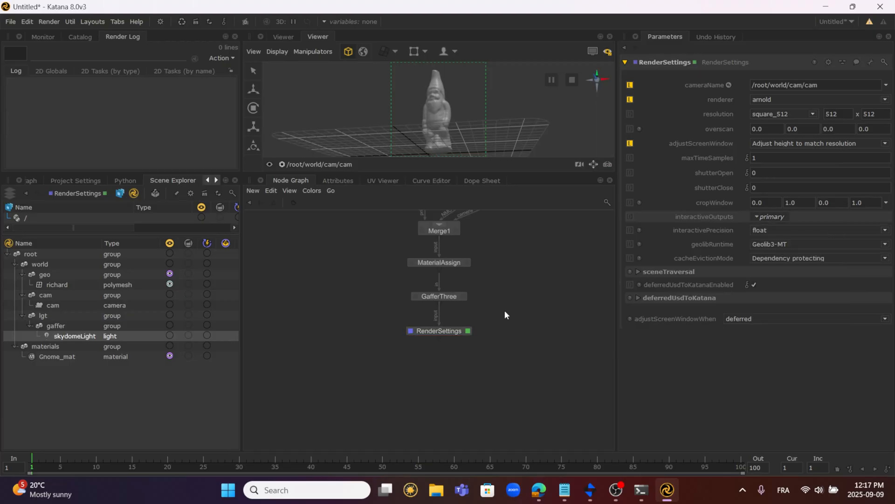
Add a Render node below RenderSettings, connect its input to RenderSettings, and make it the viewed and edited node.
middle_click_drag(505, 314, 504, 328)
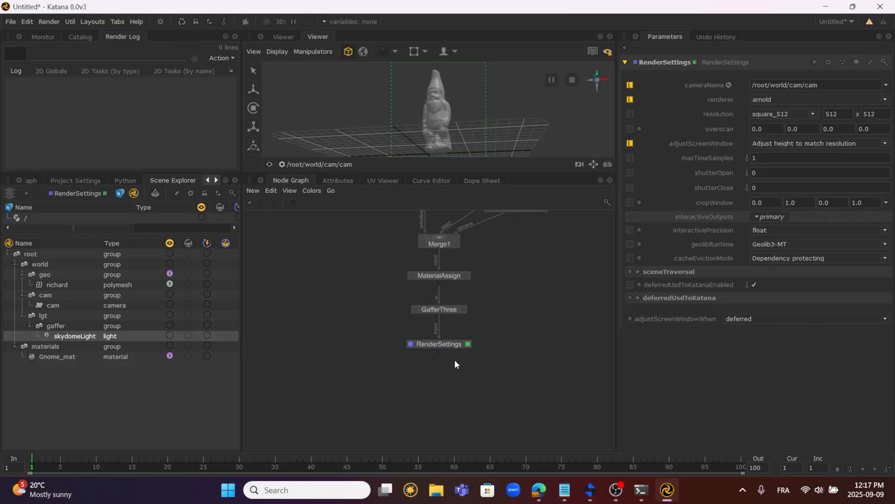
key("Tab")
type("render")
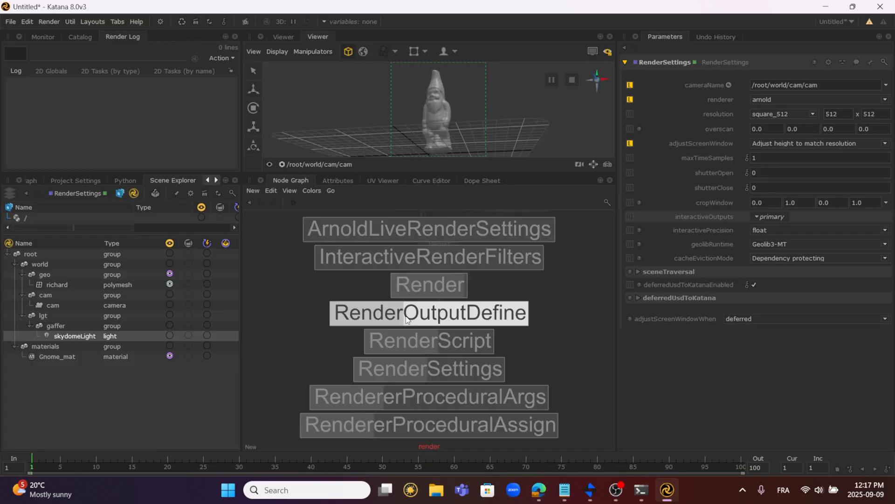
left_click(420, 291)
left_click(441, 393)
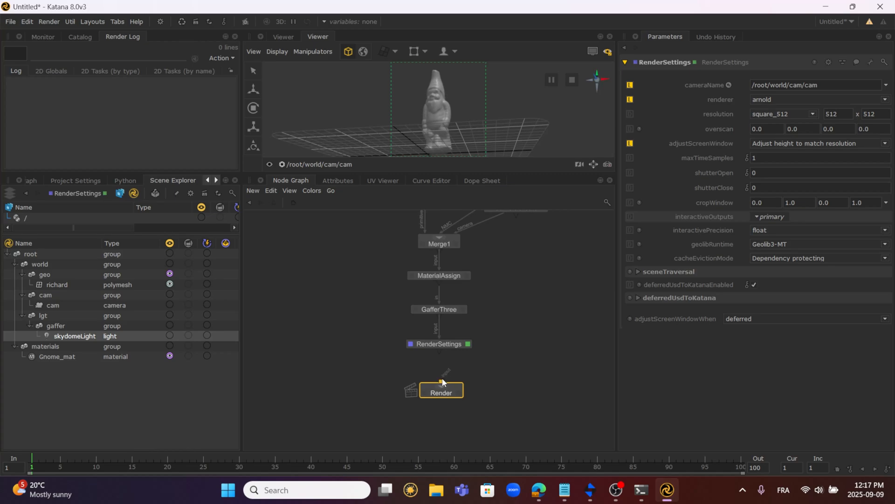
left_click_drag(442, 380, 439, 350)
left_click_drag(455, 393, 452, 395)
double_click(451, 395)
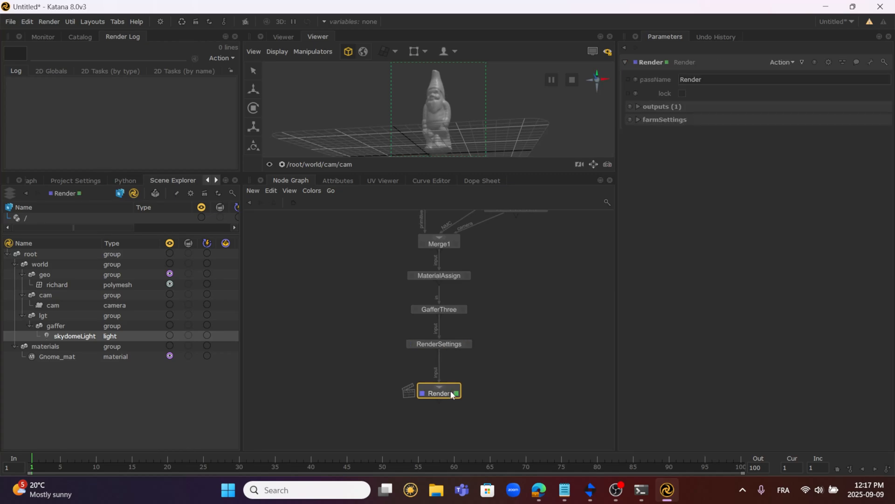
Start a Preview Render from the Render node and enlarge the Render Log to follow its progress.
right_click(451, 394)
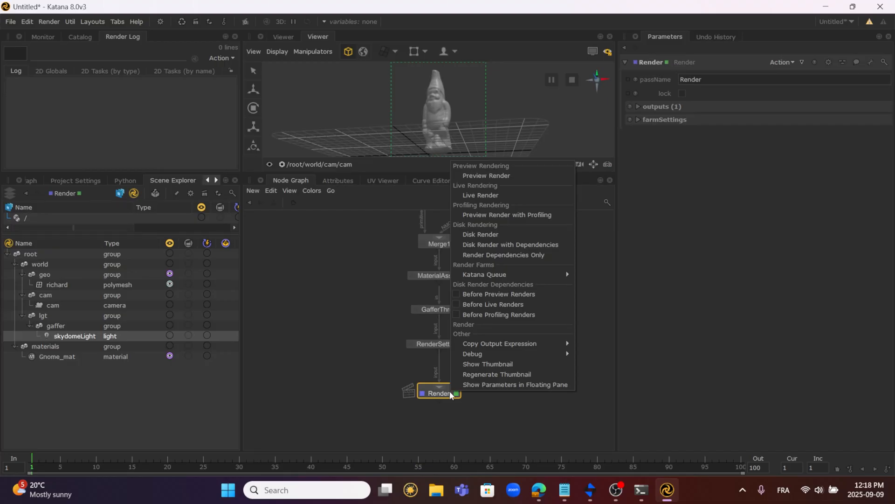
key("Escape")
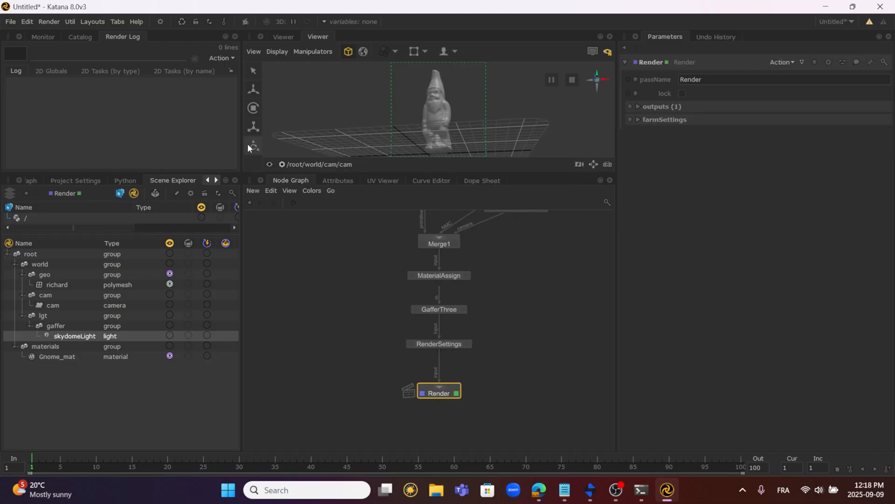
left_click_drag(242, 145, 274, 153)
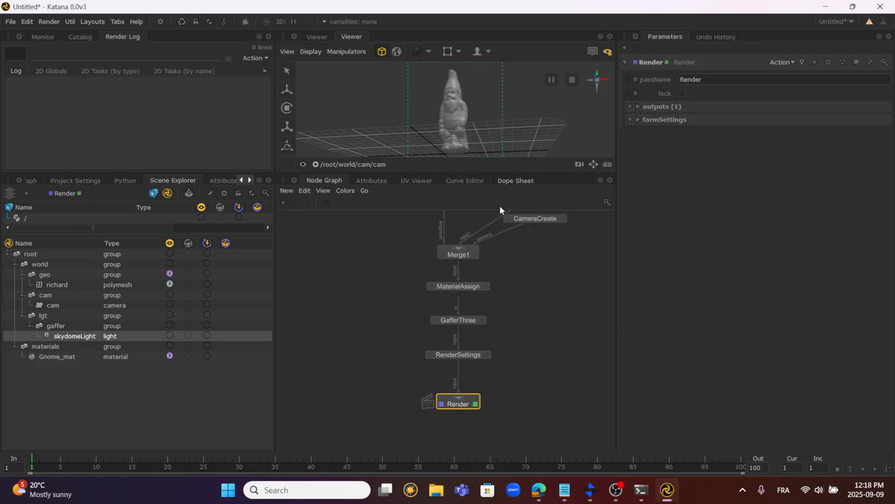
right_click(468, 405)
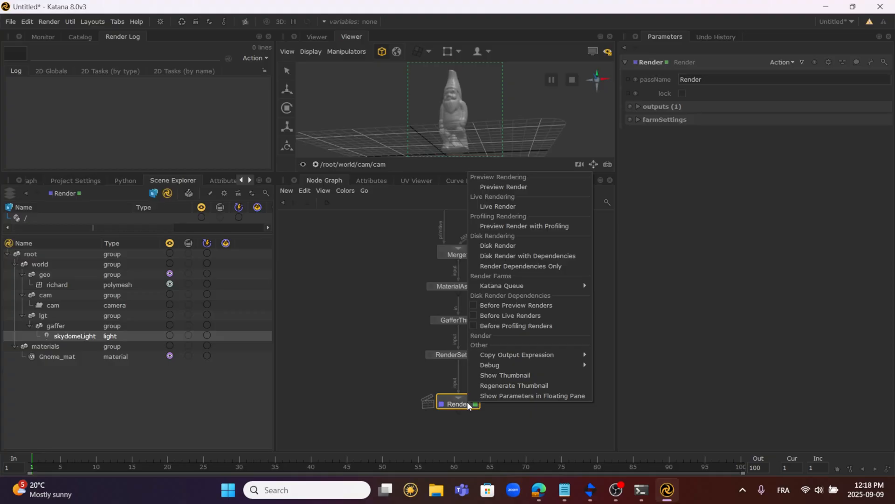
left_click(512, 189)
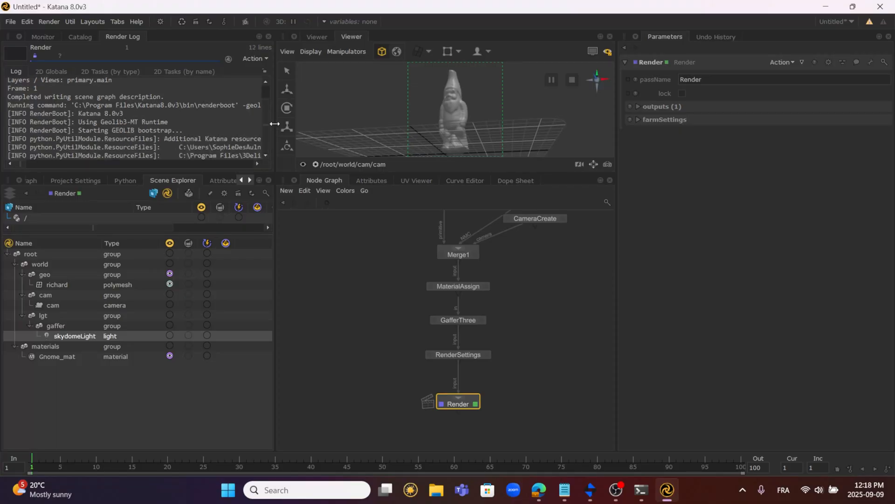
left_click_drag(273, 124, 357, 124)
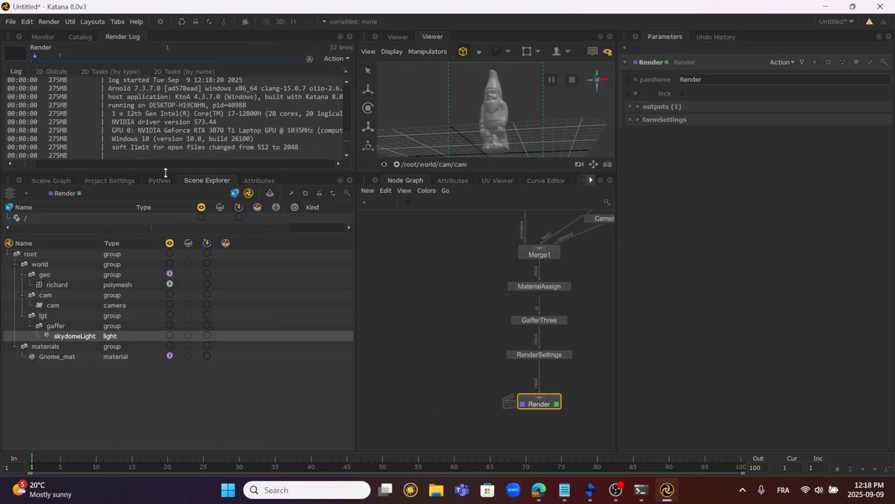
key("space")
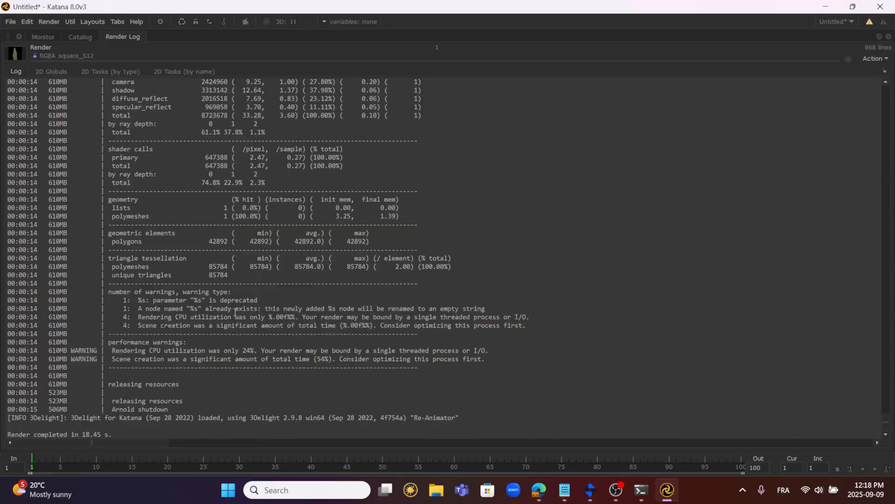
Examine the rendered gnome in the Catalog and frame it in the maximised Monitor.
left_click(82, 39)
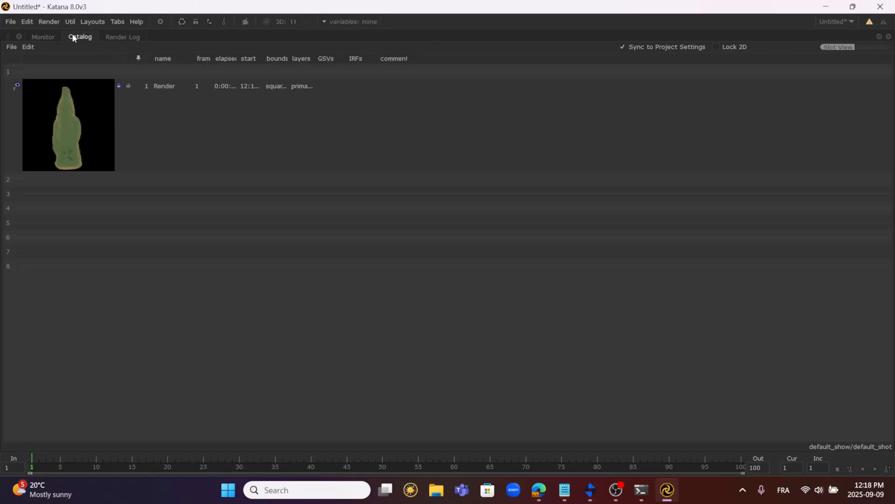
left_click(51, 36)
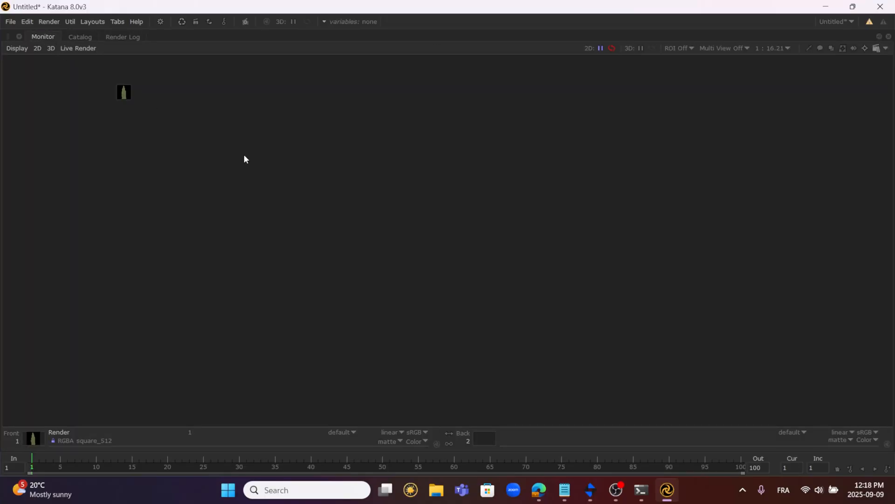
left_click(80, 37)
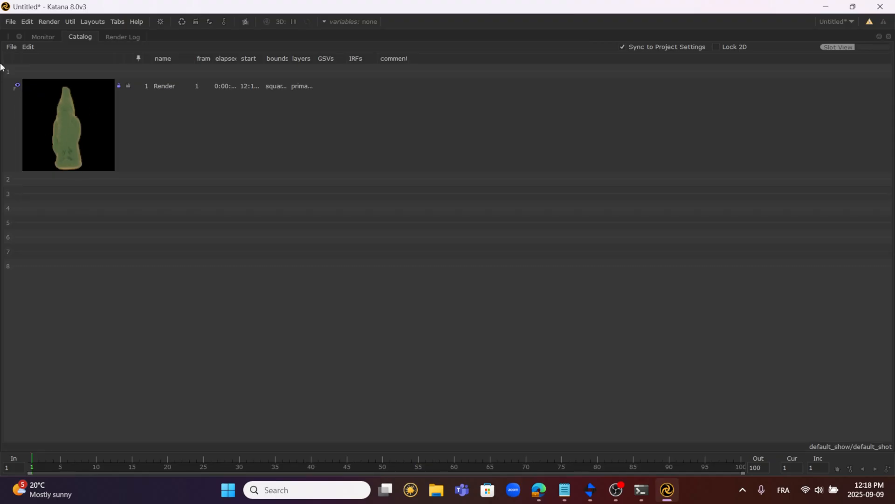
left_click(50, 37)
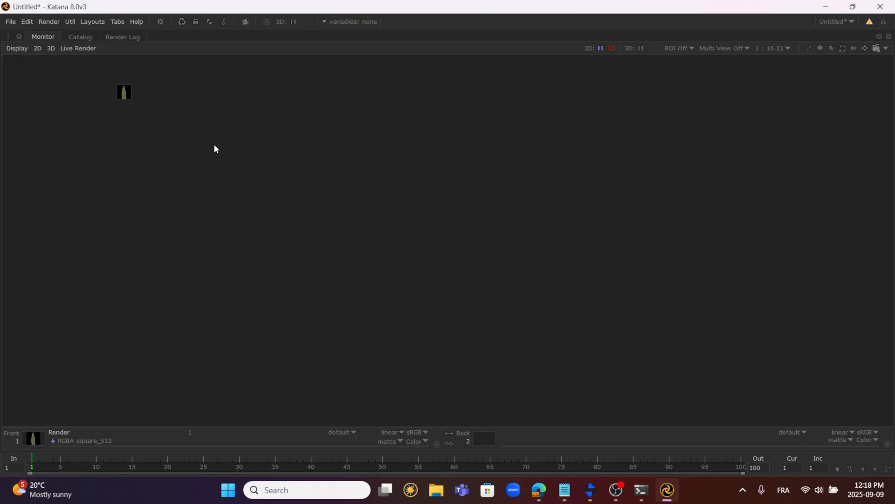
middle_click_drag(283, 139, 331, 156)
key("f")
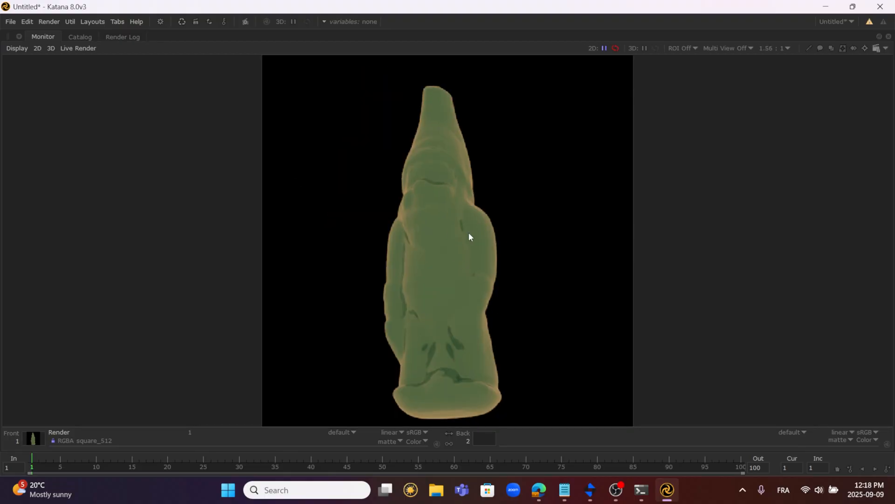
Restore the multi-pane layout and fit the rendered gnome image within the smaller Monitor.
key("space")
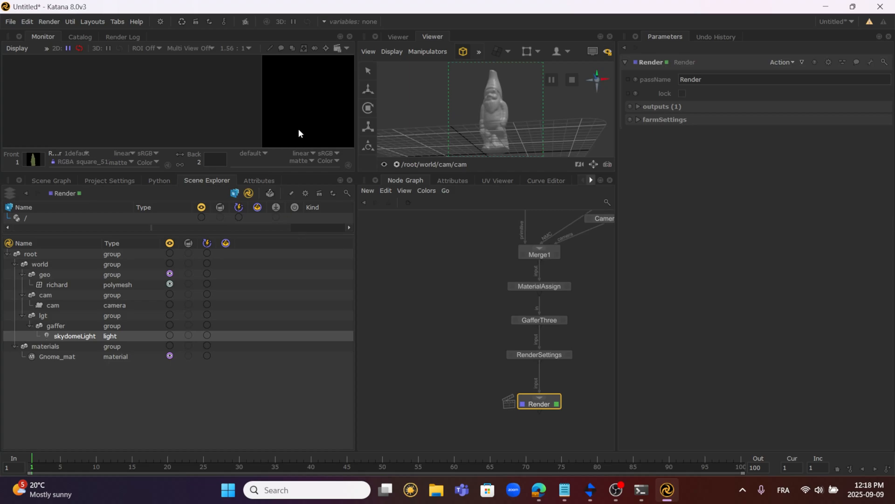
key("f")
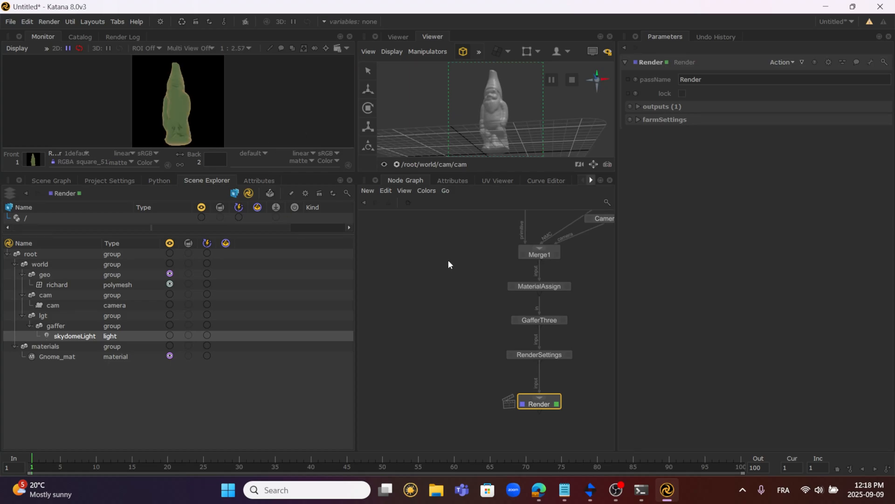
middle_click_drag(493, 351, 454, 311)
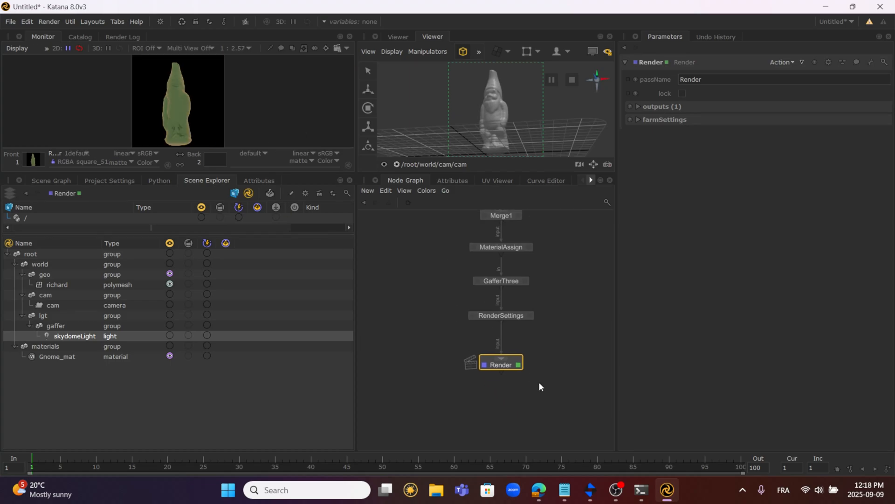
Enable live render updates for the geo and lgt groups and start a Live Render from the Render node.
left_click(207, 274)
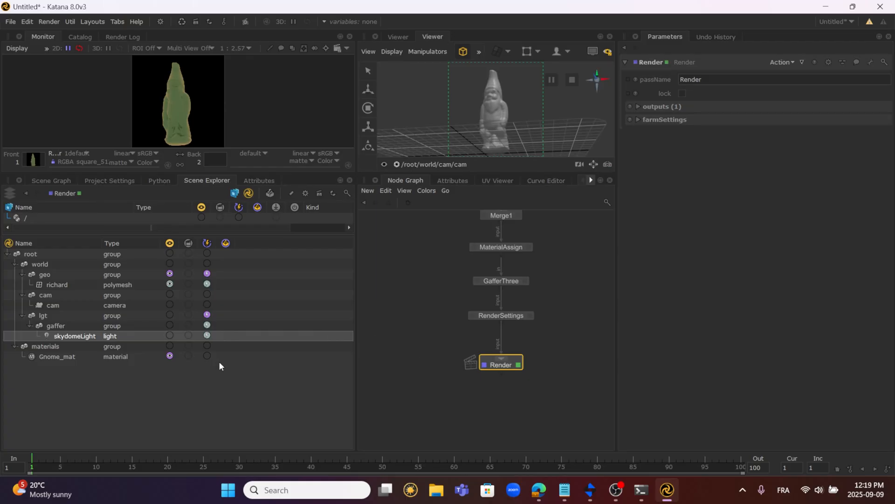
right_click(506, 367)
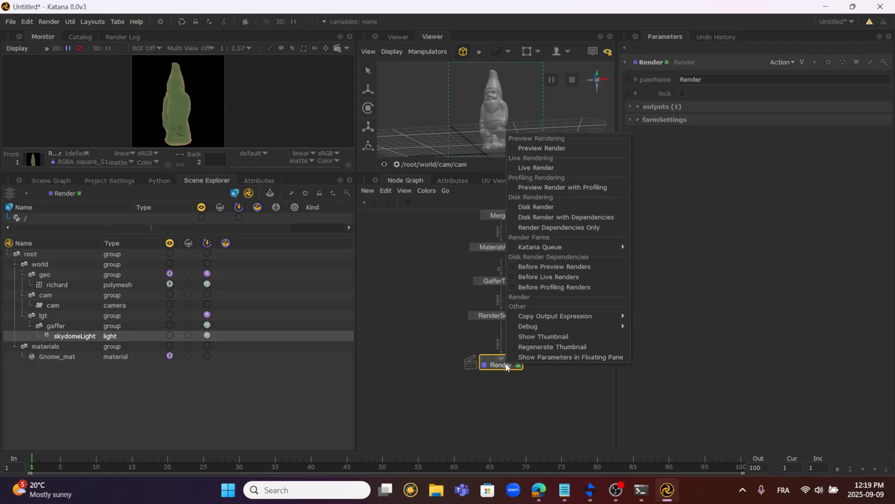
left_click(525, 169)
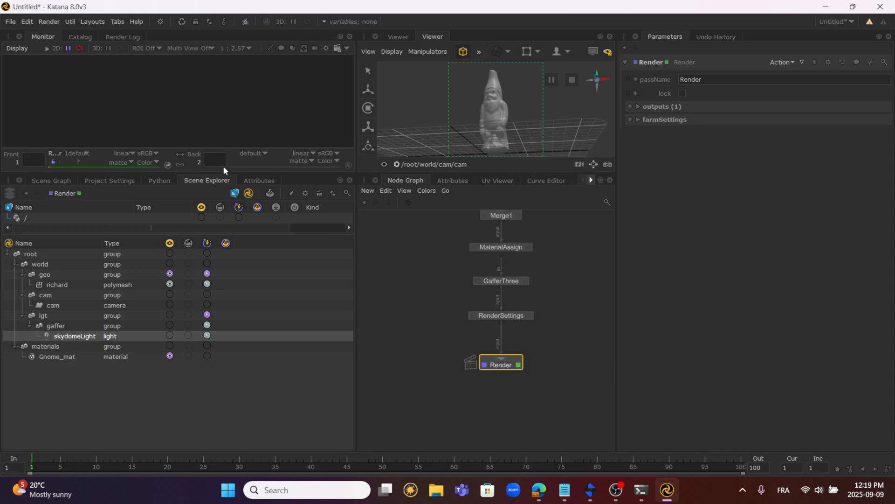
Make the Monitor and Viewer panes taller, widen the Viewer, zoom in on the Monitor image, and overlay the live render in the Viewer.
left_click_drag(224, 171, 223, 213)
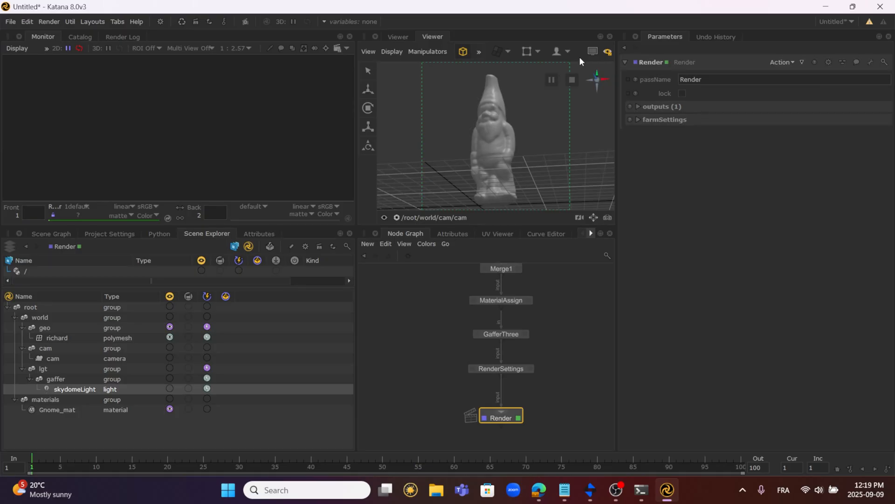
left_click_drag(360, 113, 314, 112)
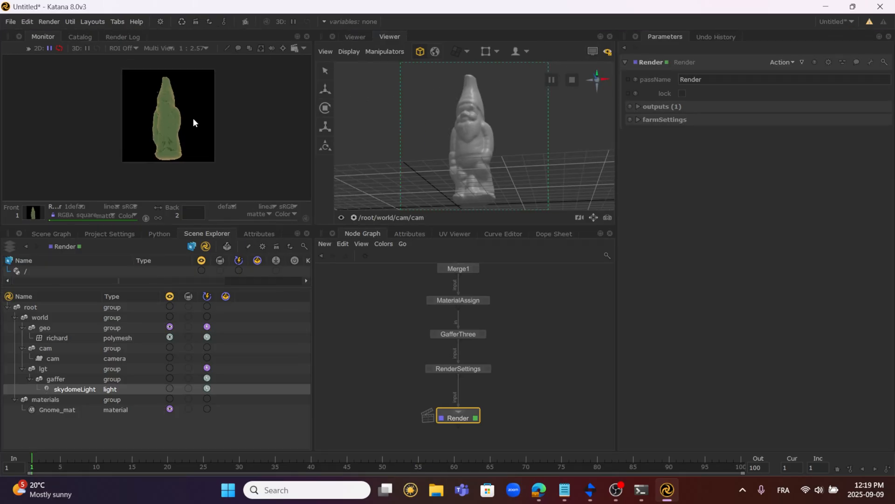
scroll(192, 117, "up", 2)
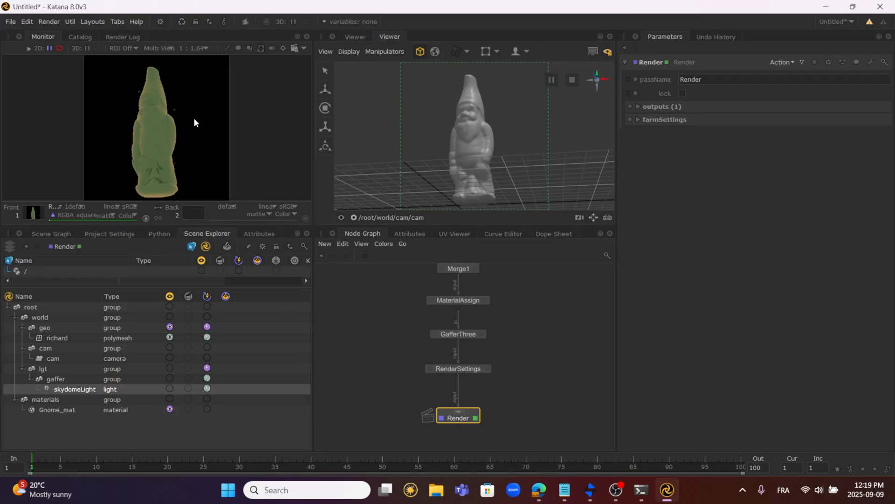
left_click(593, 52)
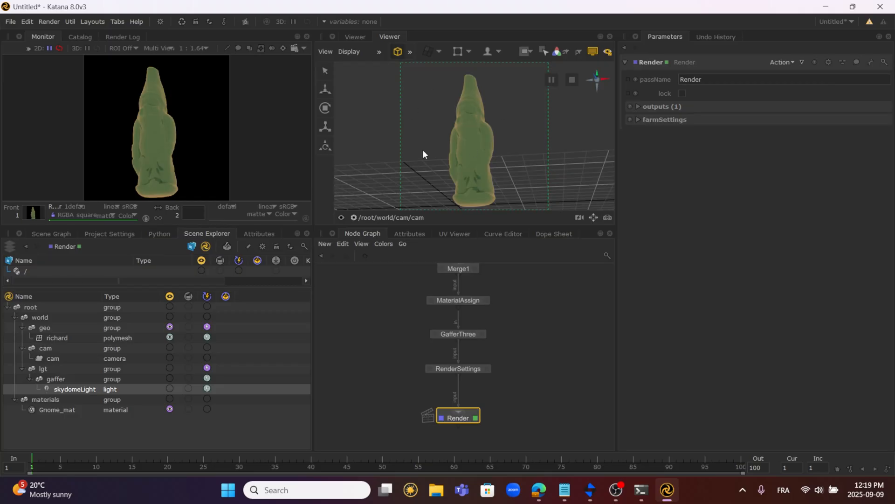
Look through the persp camera, make the live render follow the Viewer's camera, and orbit around the gnome.
left_click(420, 218)
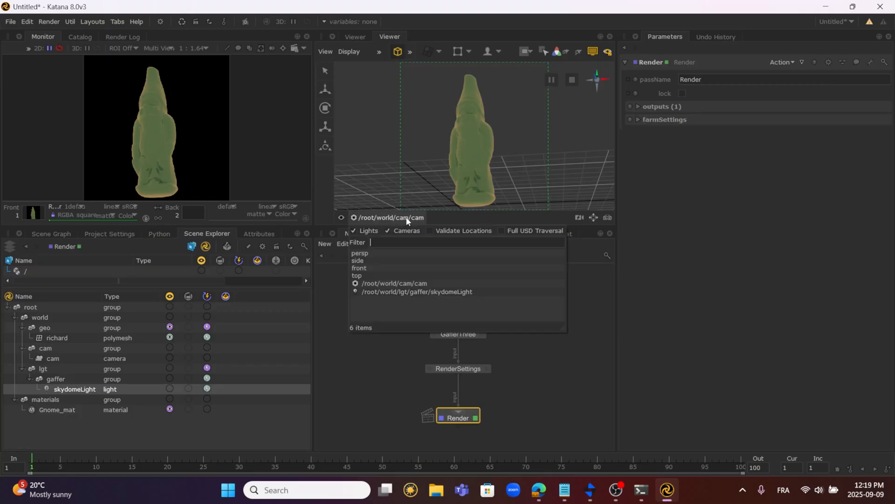
left_click(394, 255)
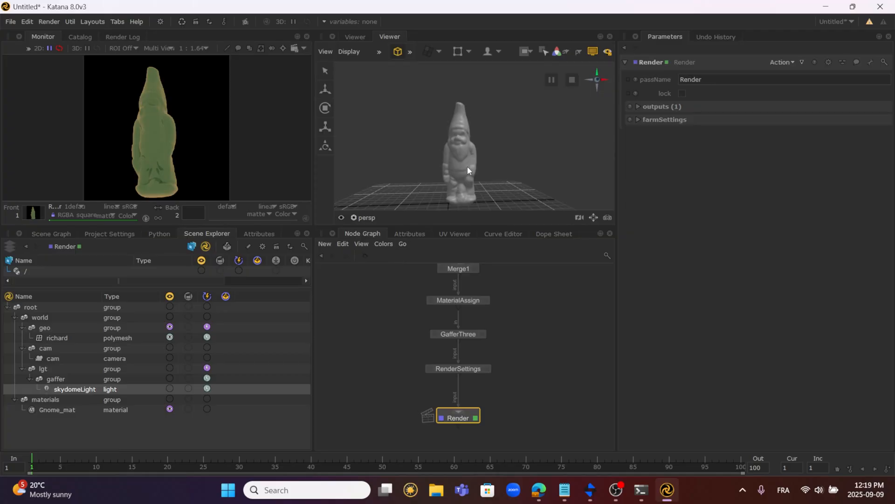
left_click_drag(467, 166, 423, 164, "alt")
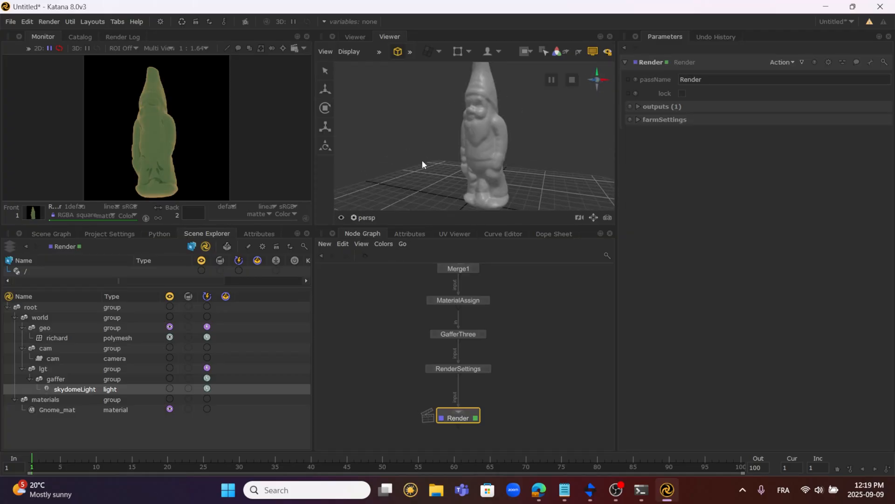
left_click(580, 218)
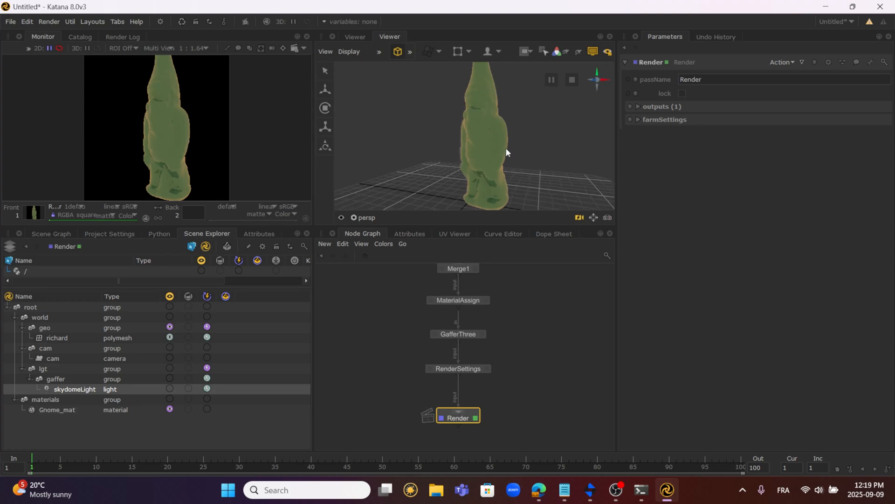
left_click_drag(561, 148, 516, 148, "alt")
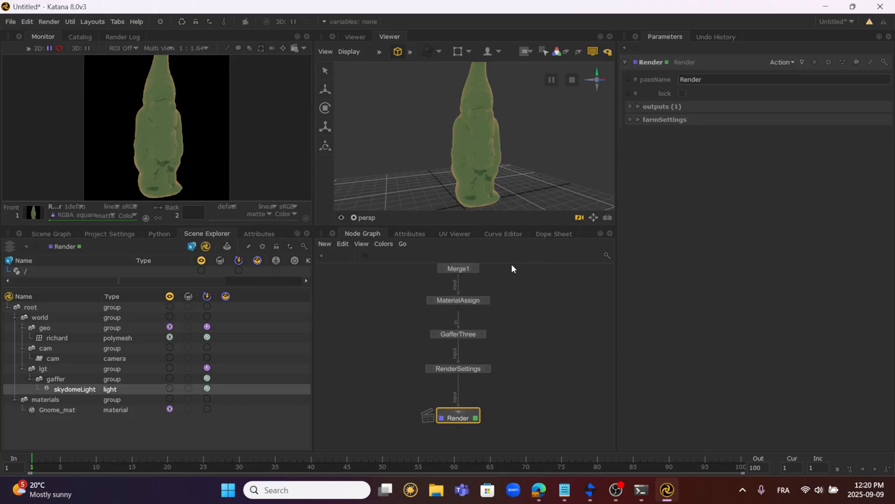
Raise the skydomeLight's intensity in the GafferThree node to 1.2, followed by 2.
middle_click_drag(485, 265, 477, 320)
double_click(458, 389)
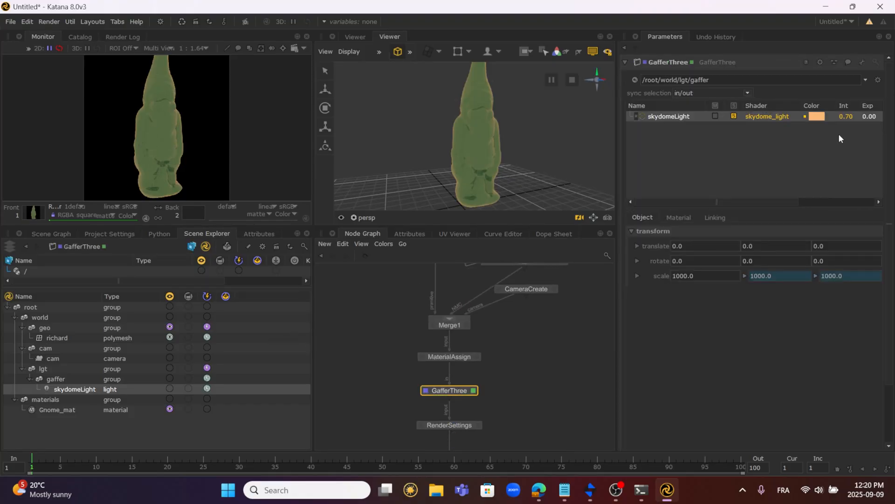
double_click(845, 116)
type("1.2")
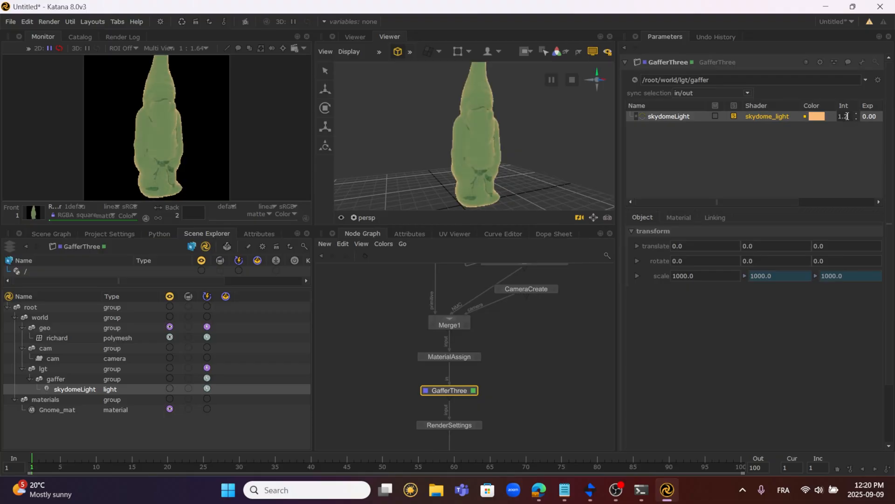
key("Return")
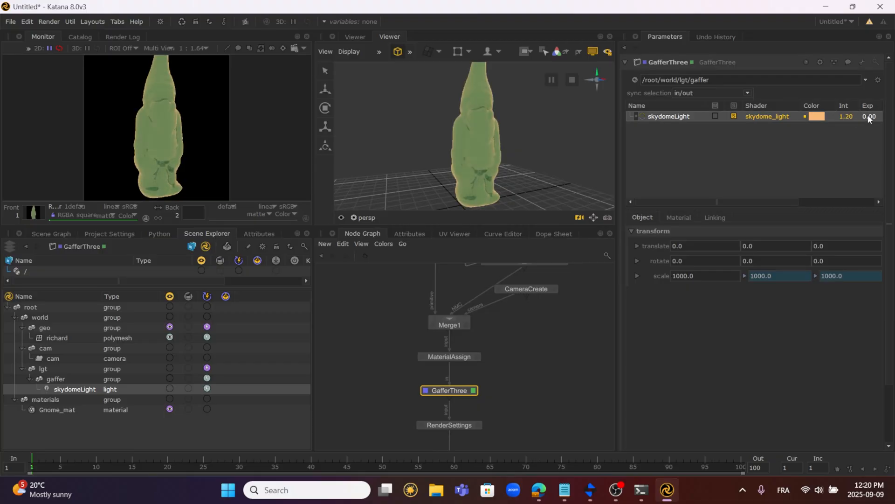
double_click(849, 115)
type("2")
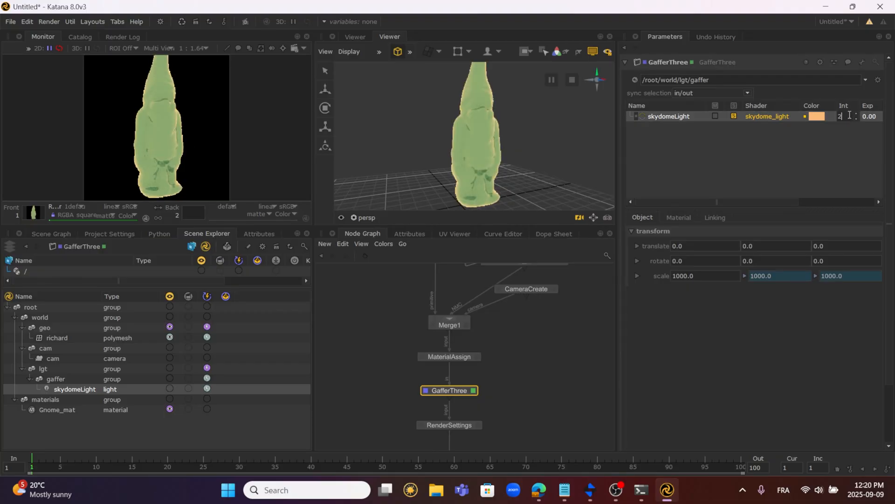
type(".")
key("Return")
Check the options for cancelling renders and switch the Viewer back to the /root/world/cam/cam camera.
left_click(53, 21)
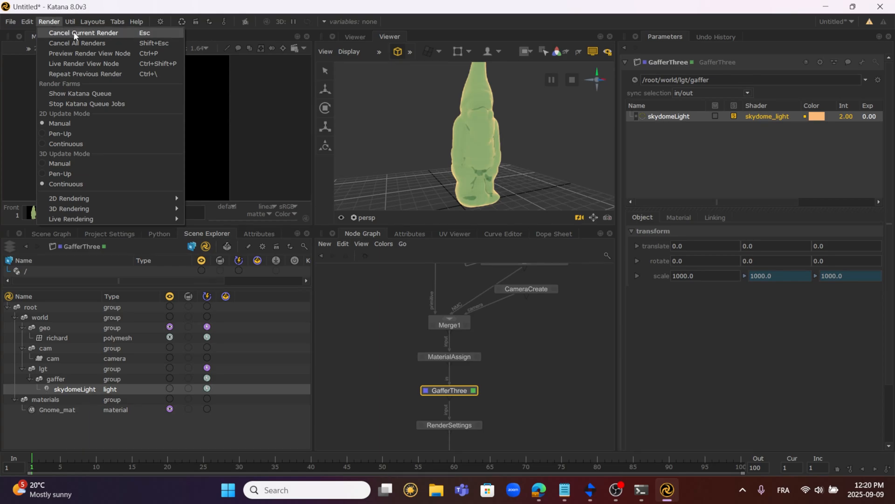
left_click(382, 124)
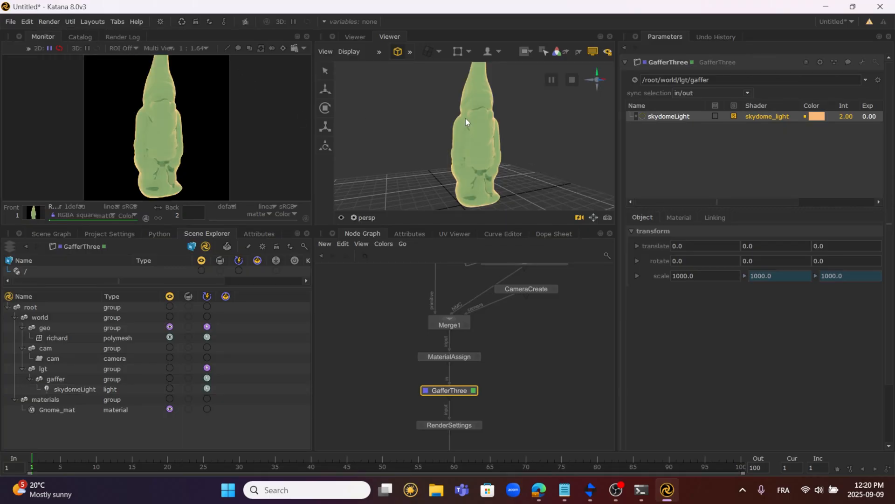
left_click(367, 218)
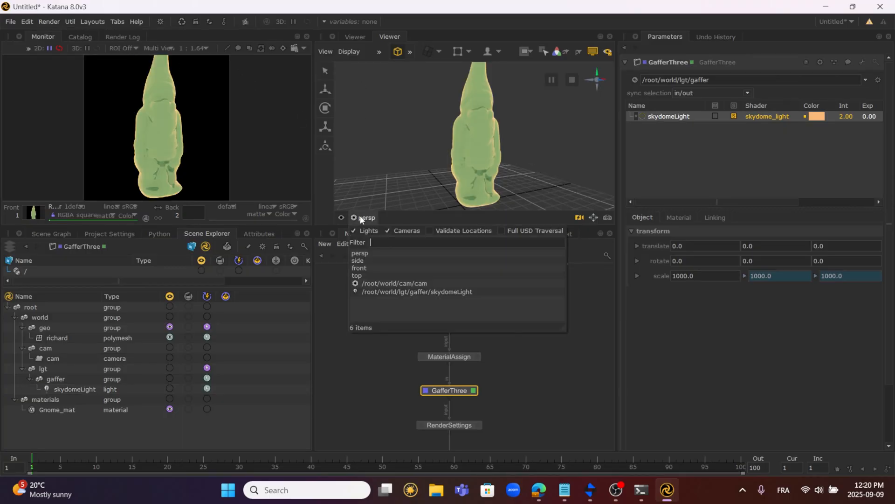
left_click(403, 283)
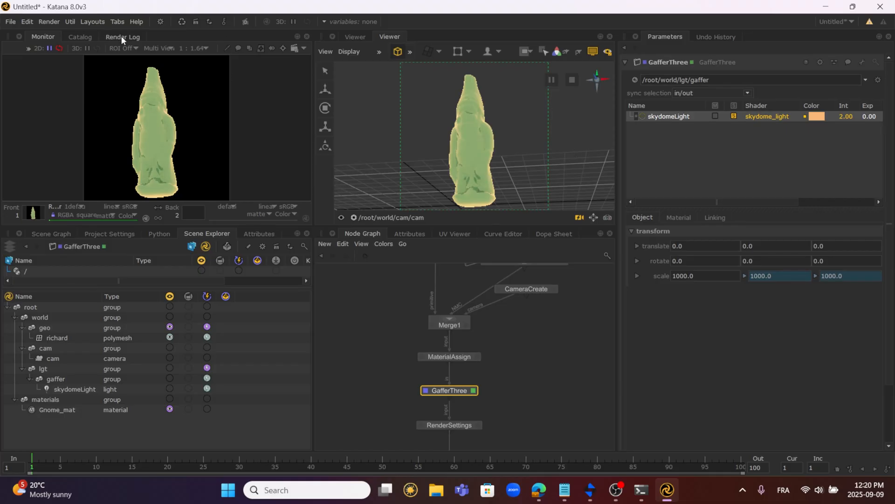
Set the first render in the Catalog as the Monitor's back image and compare both renders in Swipe Line mode.
left_click(88, 37)
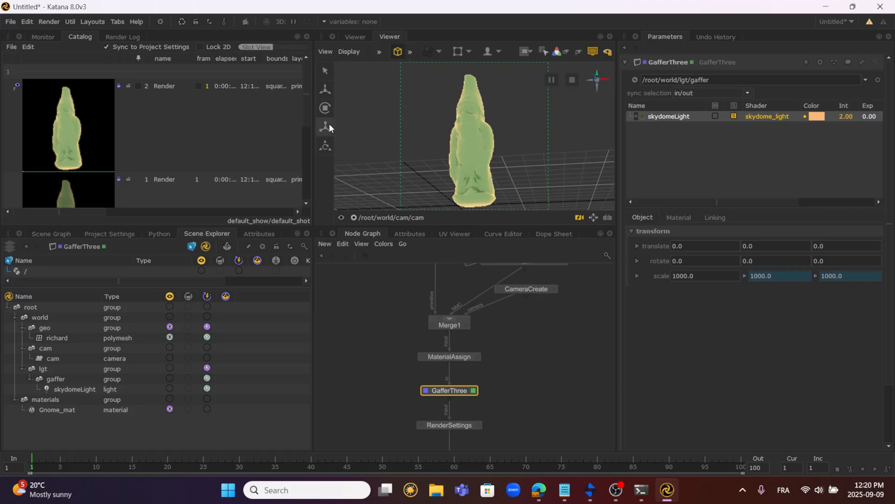
left_click_drag(313, 125, 376, 125)
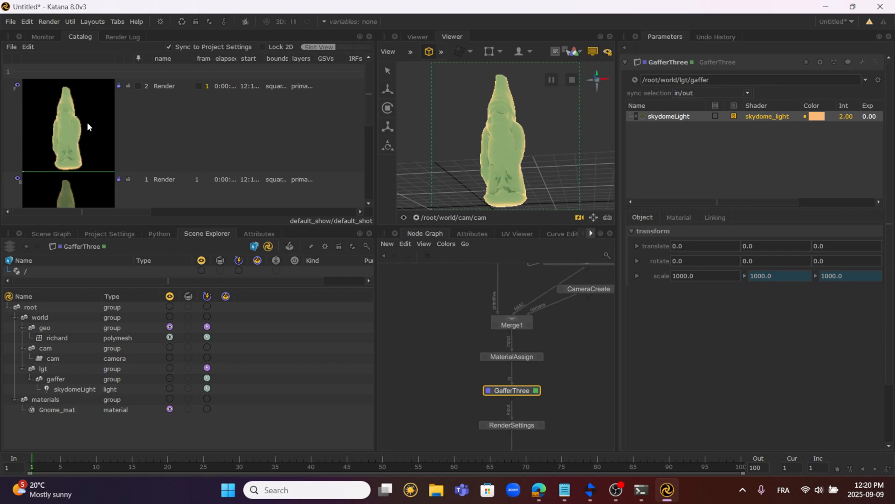
left_click(43, 37)
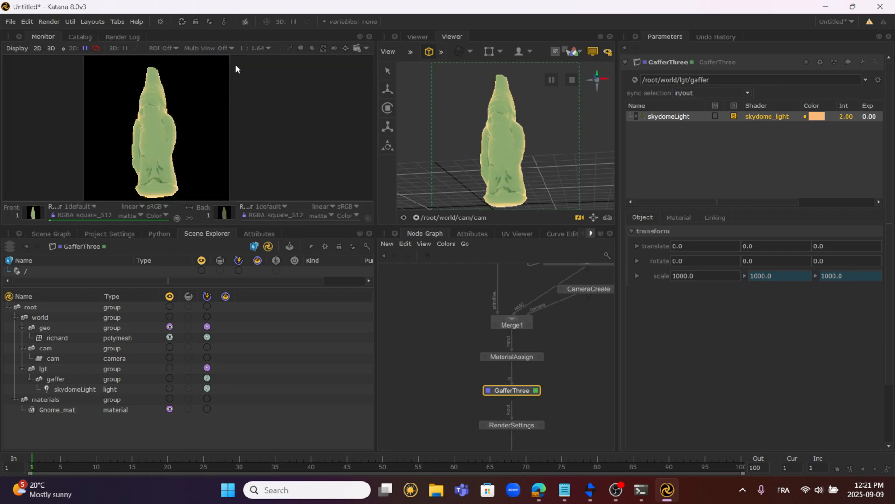
left_click(214, 49)
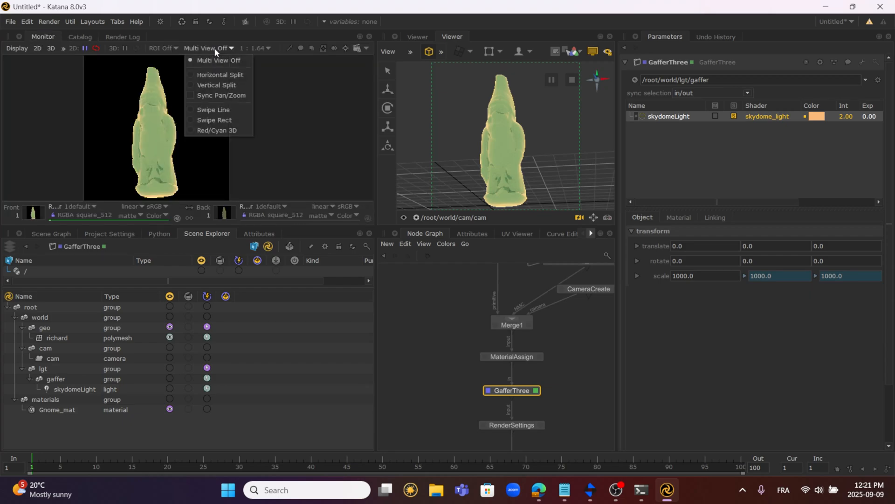
left_click(224, 111)
Maximise the Monitor, frame the gnome image, and move the swipe line up to the gnome's hat to compare the two renders.
key("space")
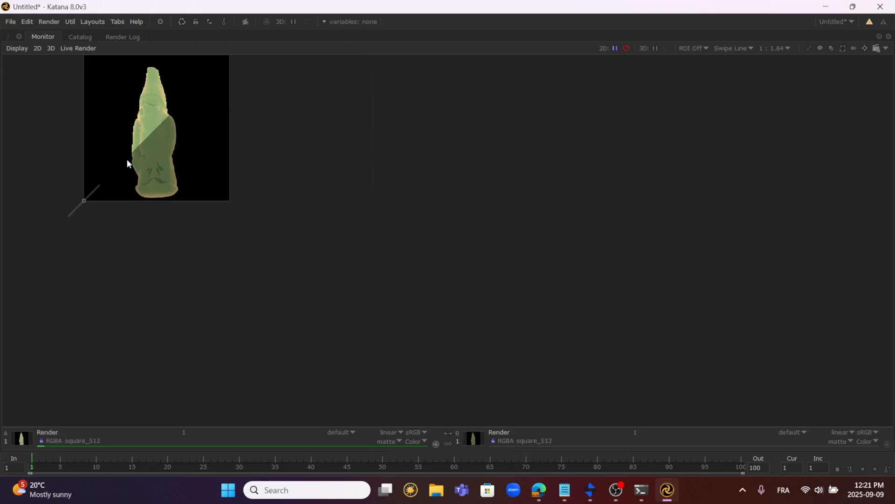
middle_click_drag(222, 160, 449, 265)
key("f")
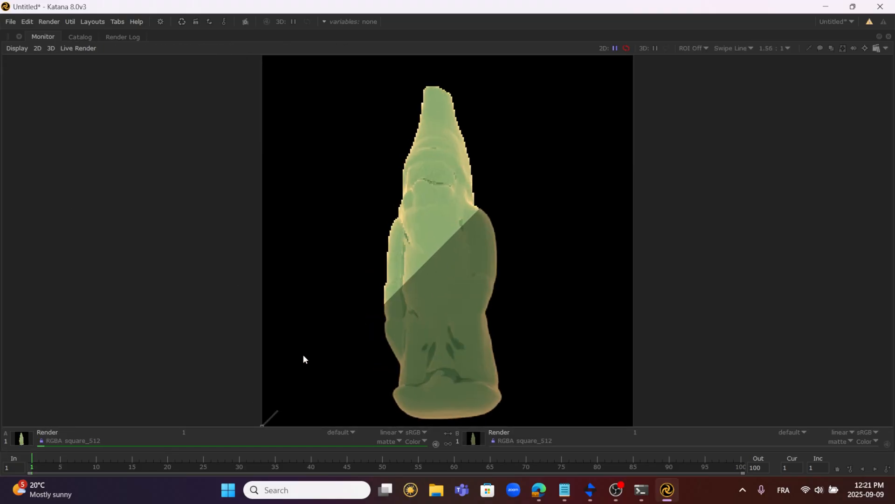
left_click_drag(261, 424, 375, 154)
Enlarge the thumbnails in the maximised Catalog and widen its elapsed, start and layers columns.
left_click(79, 37)
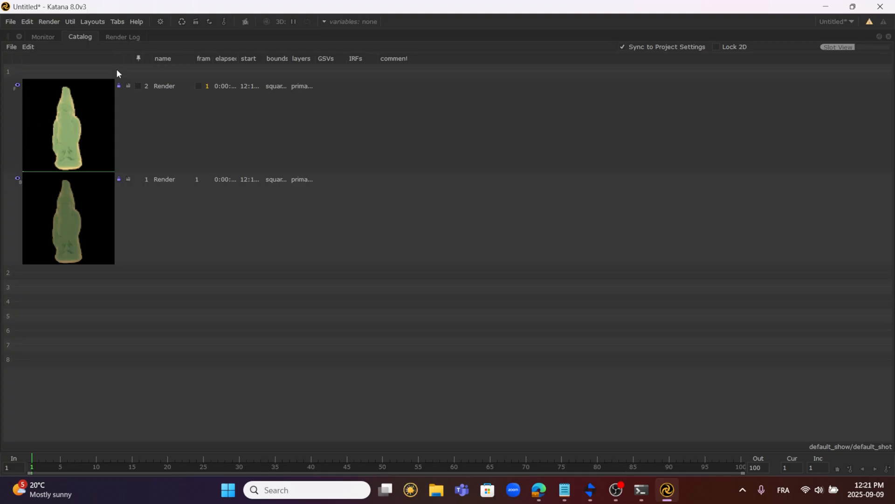
left_click_drag(115, 61, 164, 68)
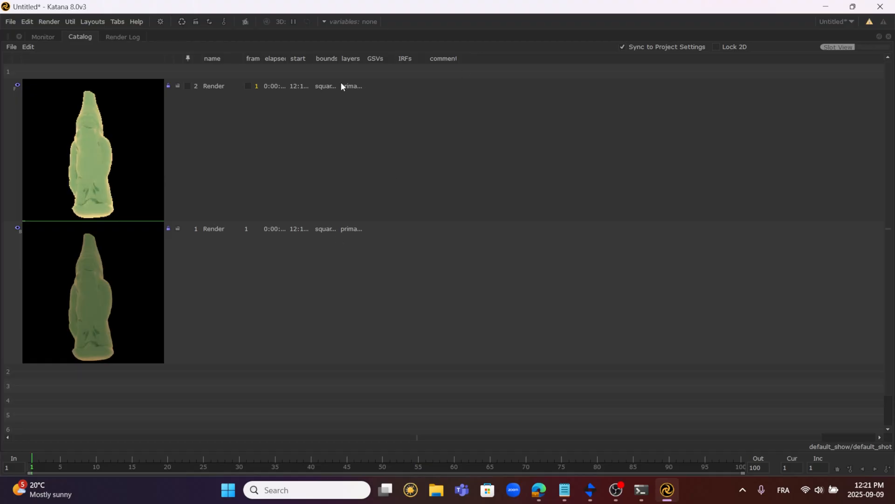
left_click_drag(288, 58, 475, 58)
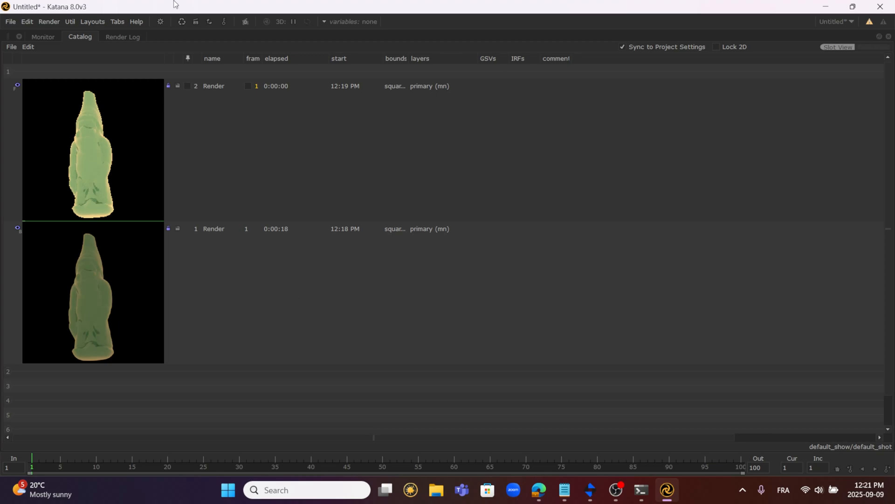
Return to the Monitor, restore the multi-pane layout, and narrow the Monitor and Scene Explorer panes to widen the Viewer and Node Graph.
left_click(40, 37)
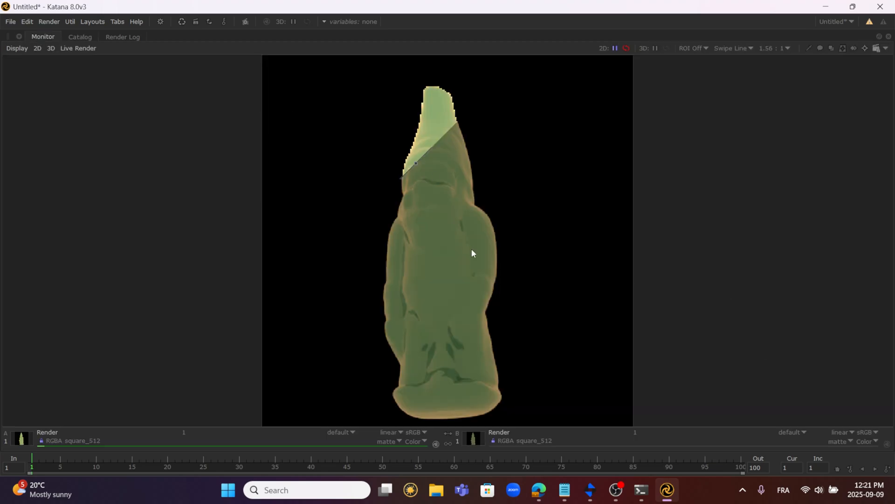
key("space")
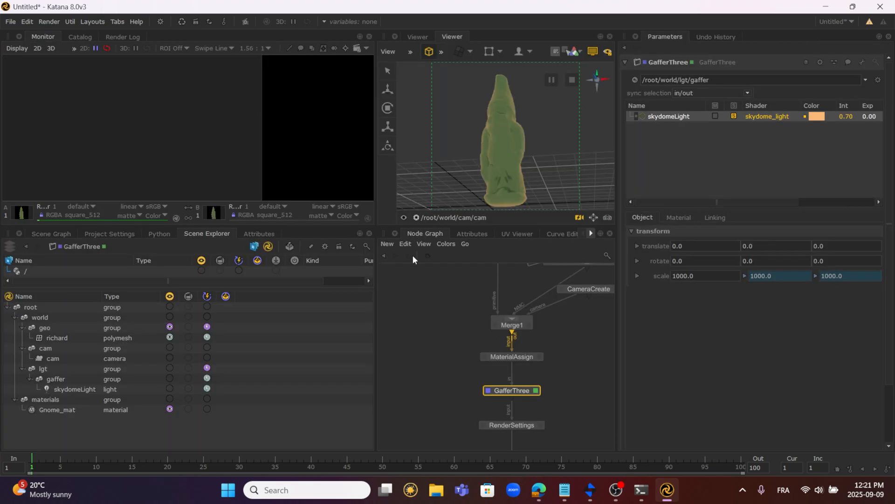
left_click_drag(377, 140, 260, 132)
Review the parameters of the PrimitiveCreate_Gnome, NetworkMaterialCreate and CameraCreate nodes that feed the merge, making each one the edited and viewed node.
middle_click_drag(454, 339, 463, 297)
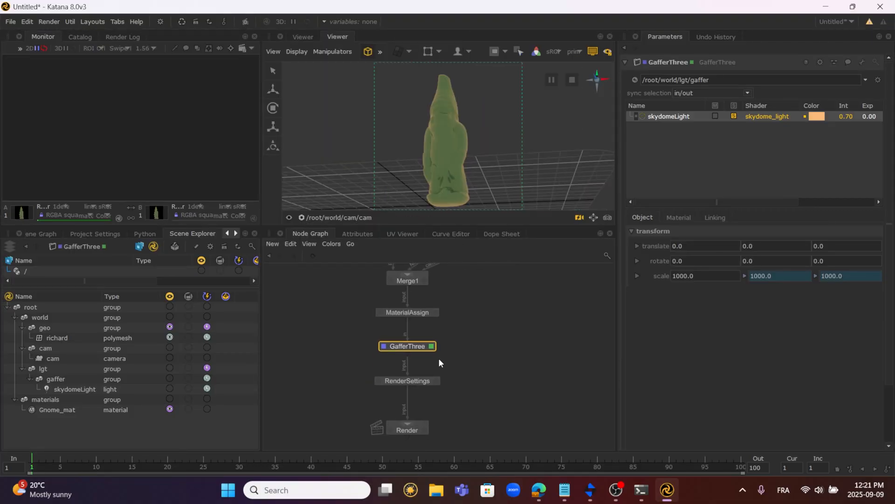
middle_click_drag(423, 428, 425, 378)
scroll(466, 317, "down", 3)
middle_click_drag(440, 323, 439, 378)
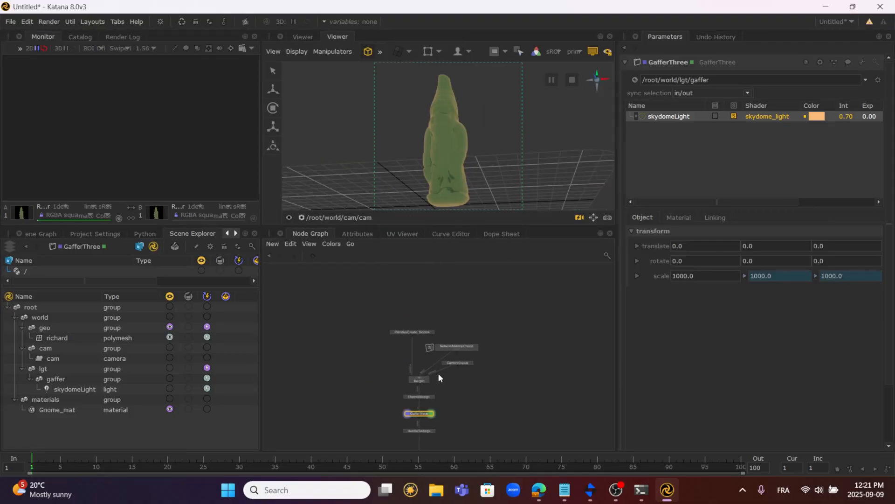
scroll(413, 326, "up", 3)
left_click(428, 342)
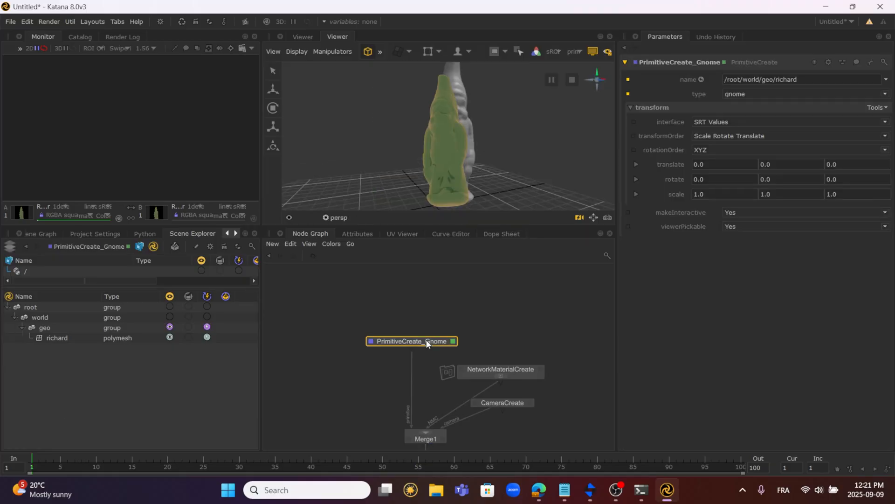
left_click(512, 371)
middle_click_drag(513, 371, 515, 273)
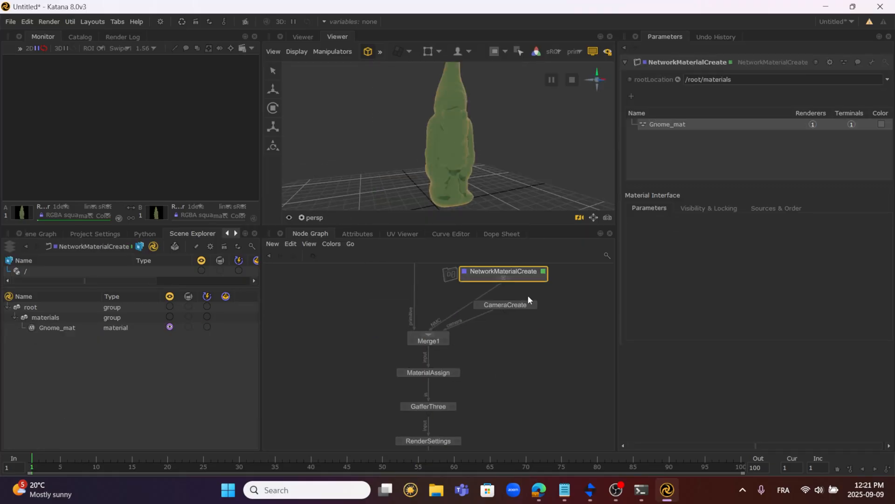
left_click(521, 306)
Inspect the Merge1, MaterialAssign and GafferThree nodes in order down the network, checking each one's parameters and scene graph.
middle_click_drag(511, 348, 555, 299)
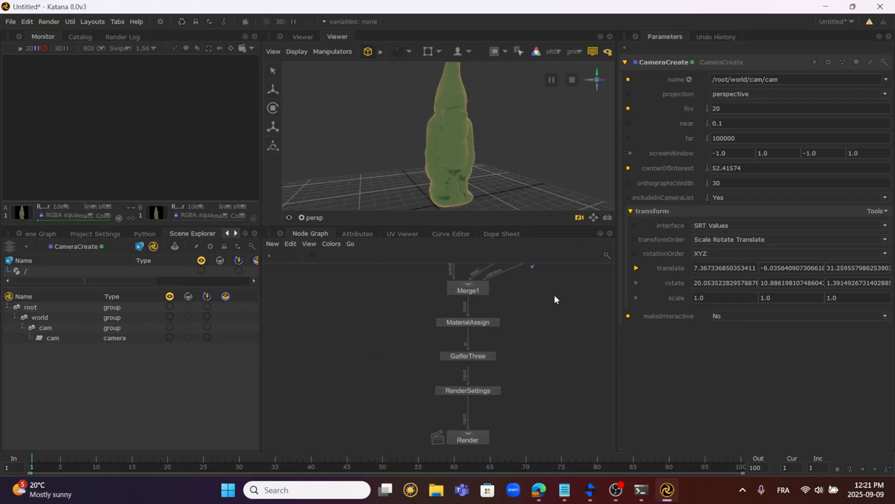
left_click(482, 297)
middle_click_drag(502, 306, 460, 334)
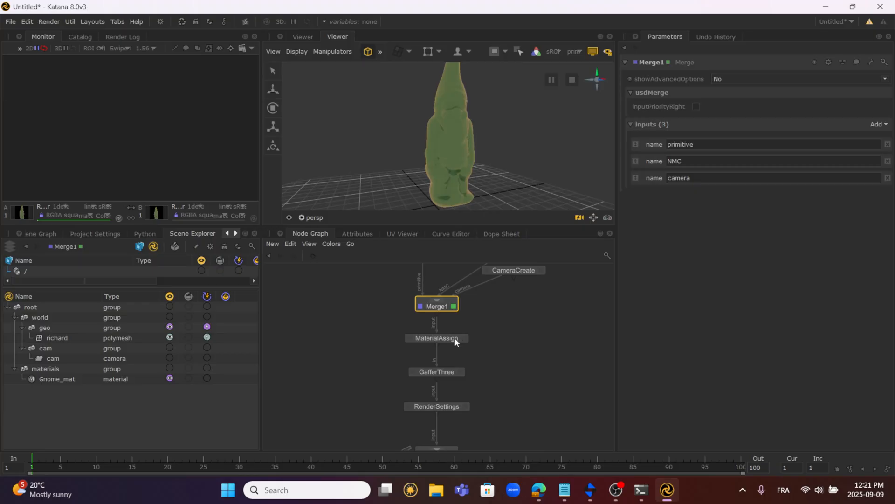
left_click(450, 340)
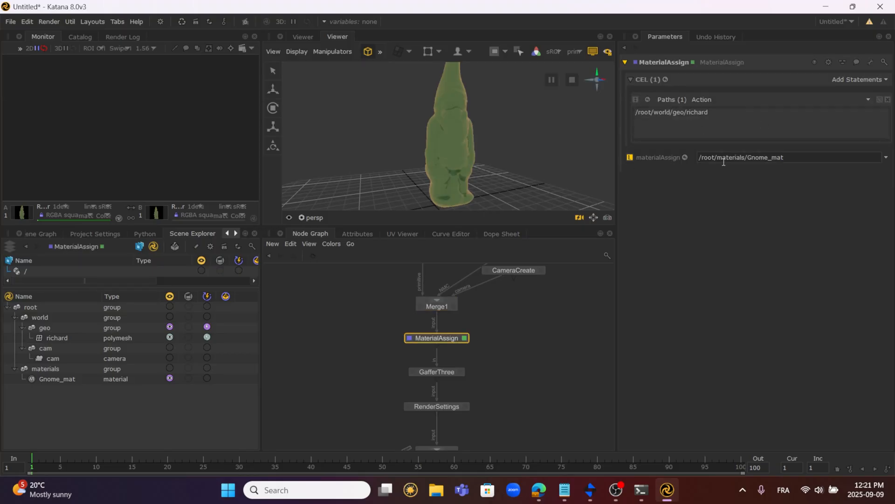
middle_click_drag(455, 364, 450, 303)
left_click(447, 313)
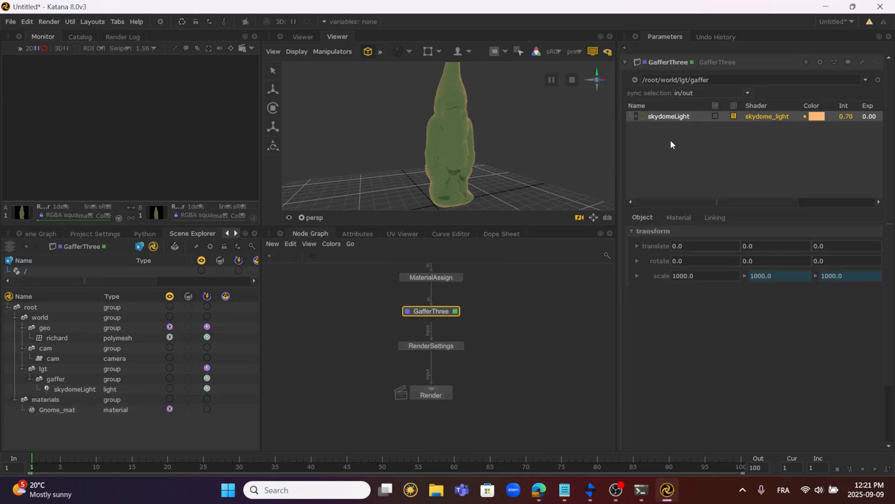
Examine the RenderSettings parameters and the Render node's expanded outputs, ending with the whole node network in view.
left_click(456, 346)
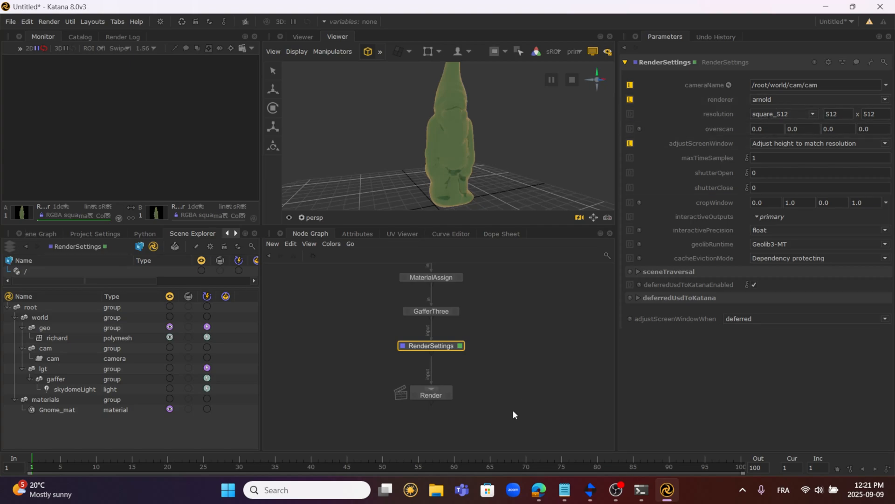
middle_click_drag(455, 403, 468, 377)
left_click(459, 368)
double_click(458, 369)
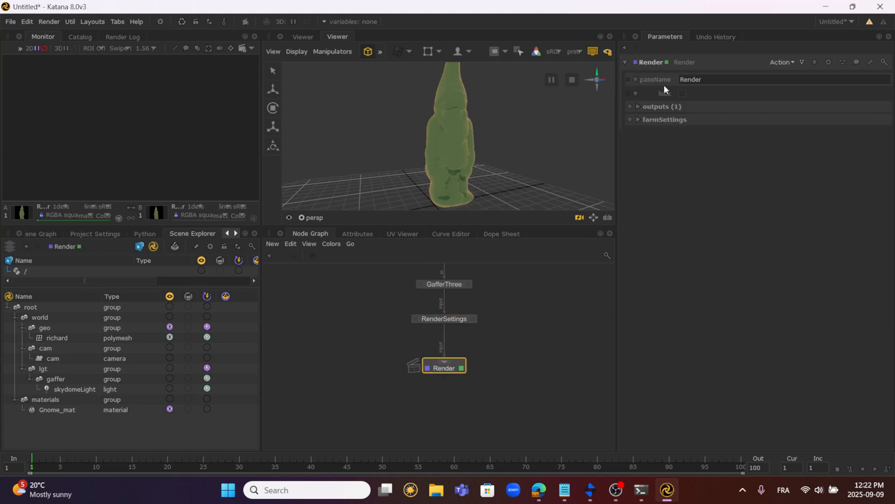
left_click(640, 108)
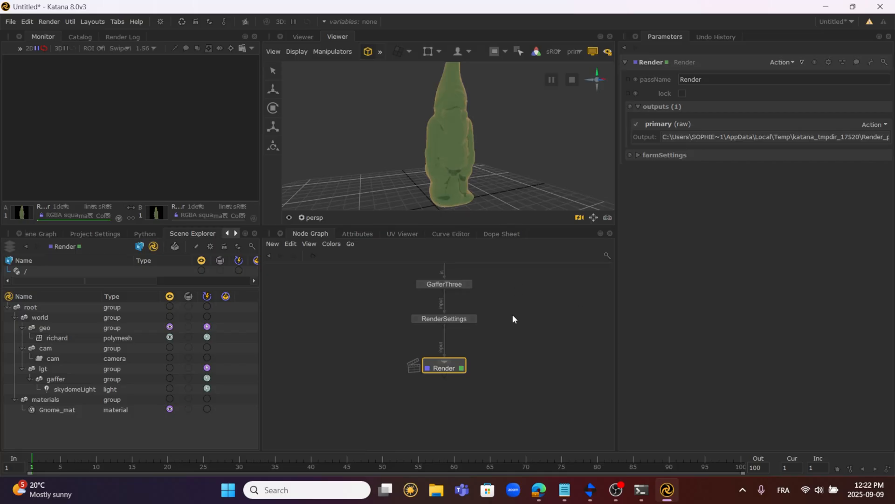
scroll(512, 314, "down", 5)
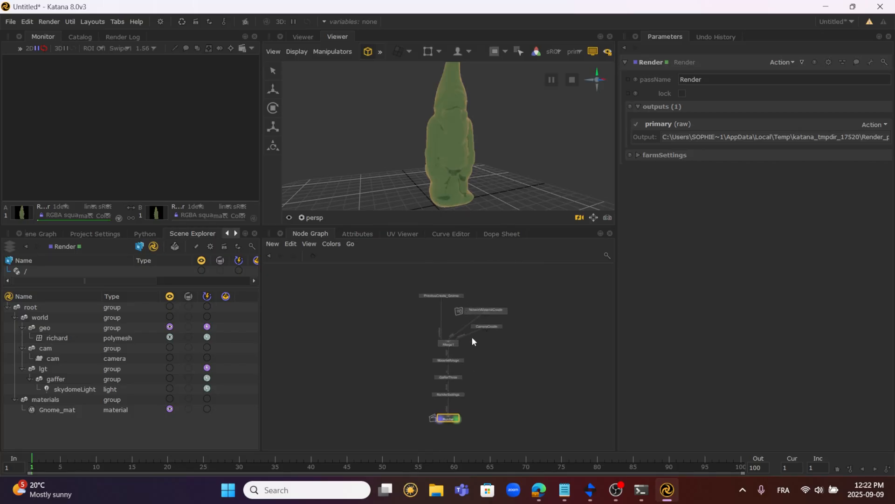